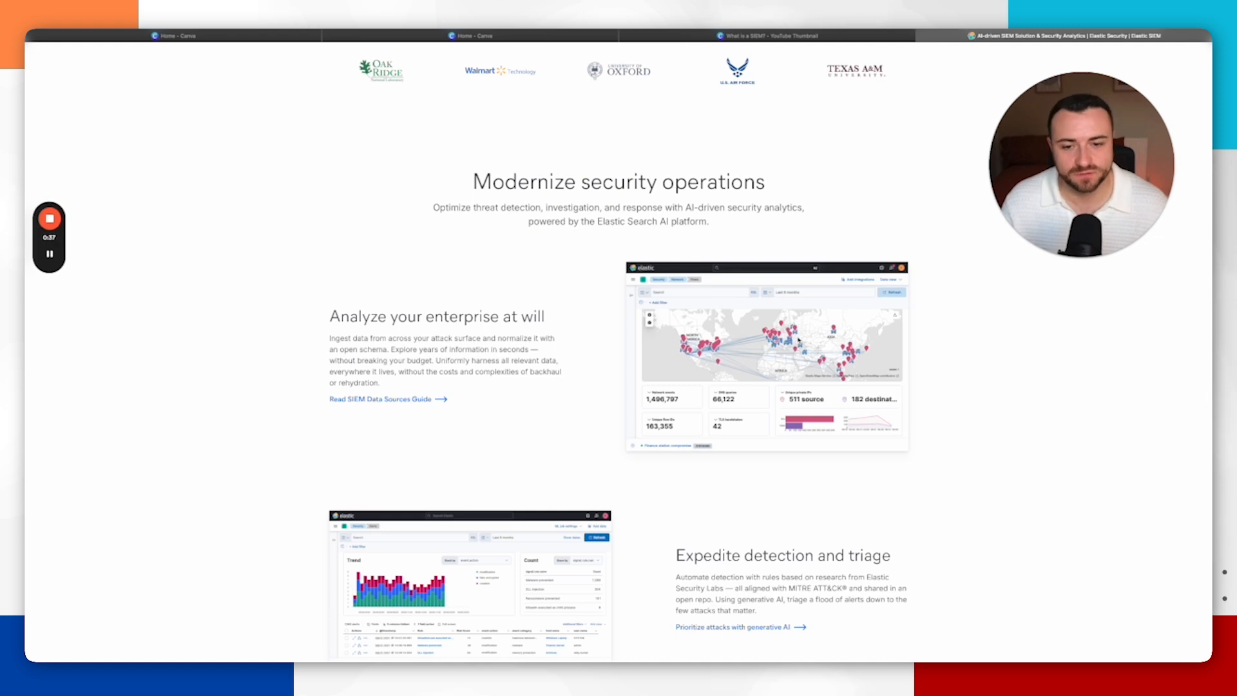
# Step: Scroll through the Elastic Security SIEM product page to review its feature sections
pyautogui.scroll(-1, 797, 340)
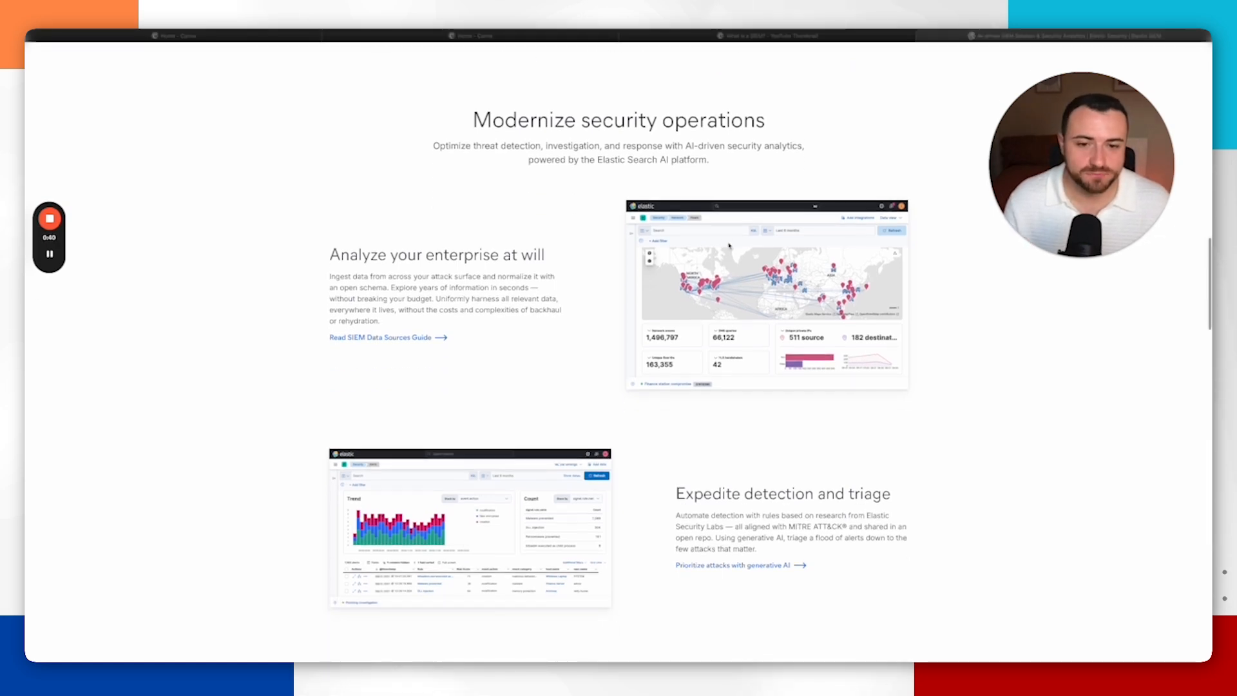
pyautogui.scroll(-1, 740, 247)
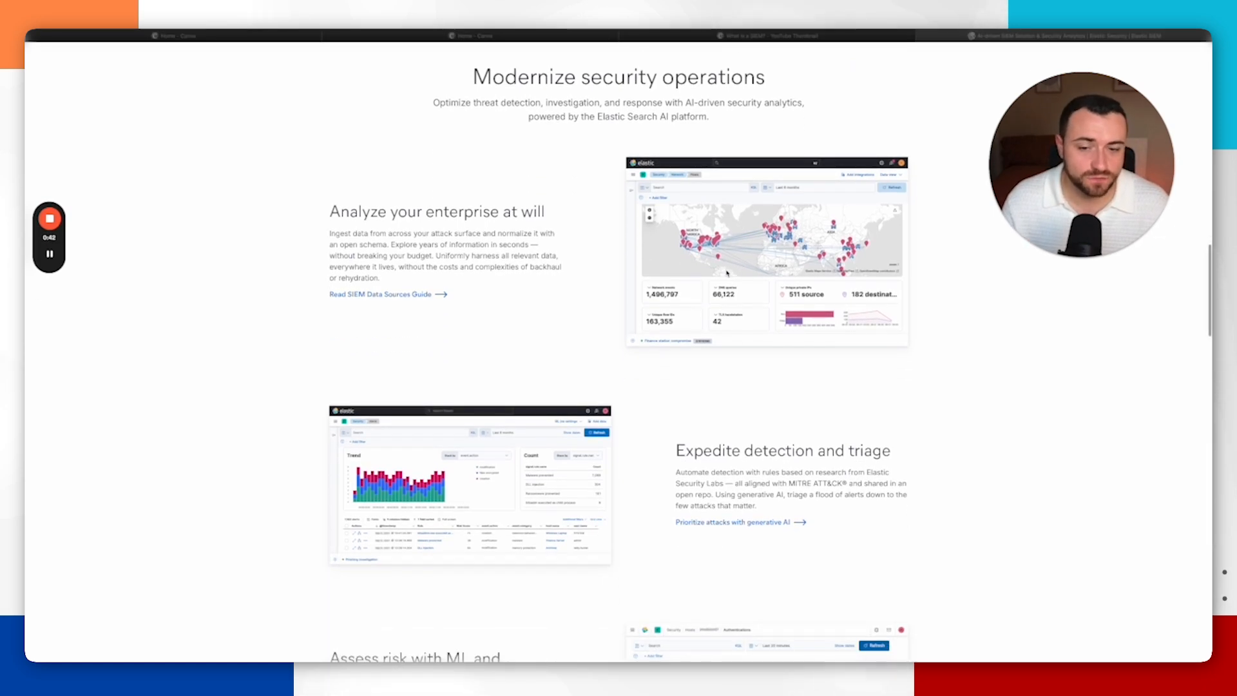
pyautogui.scroll(-1, 791, 196)
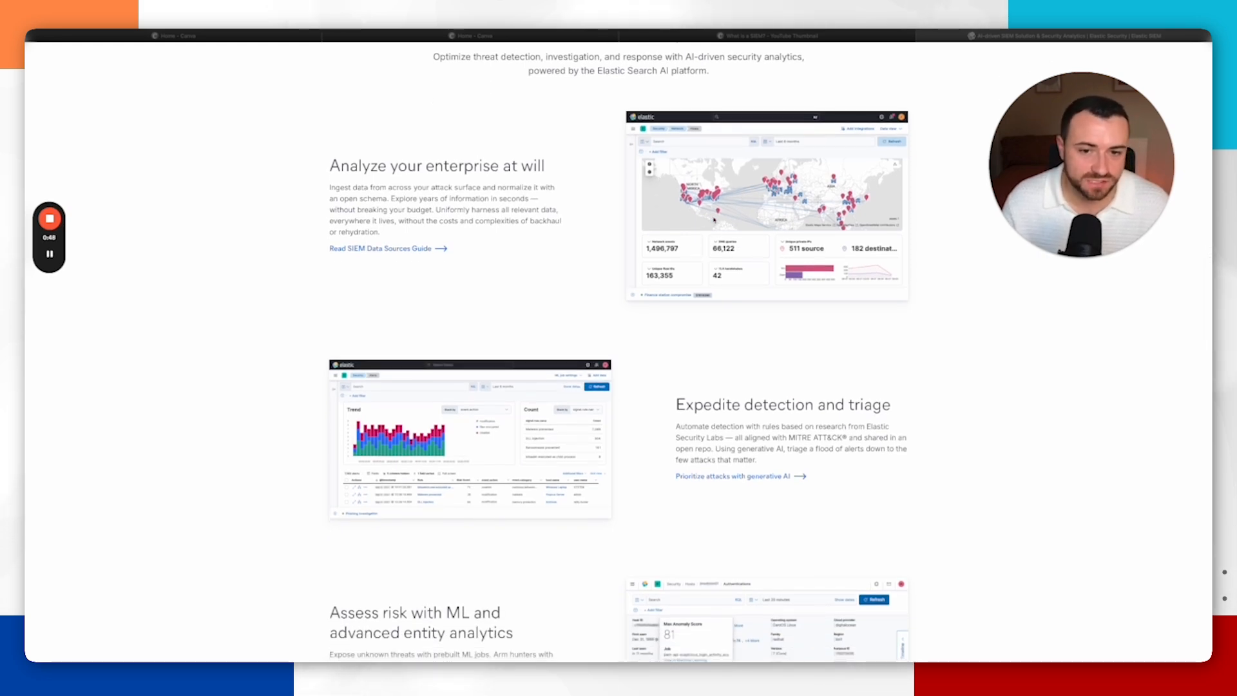
pyautogui.scroll(-2, 714, 220)
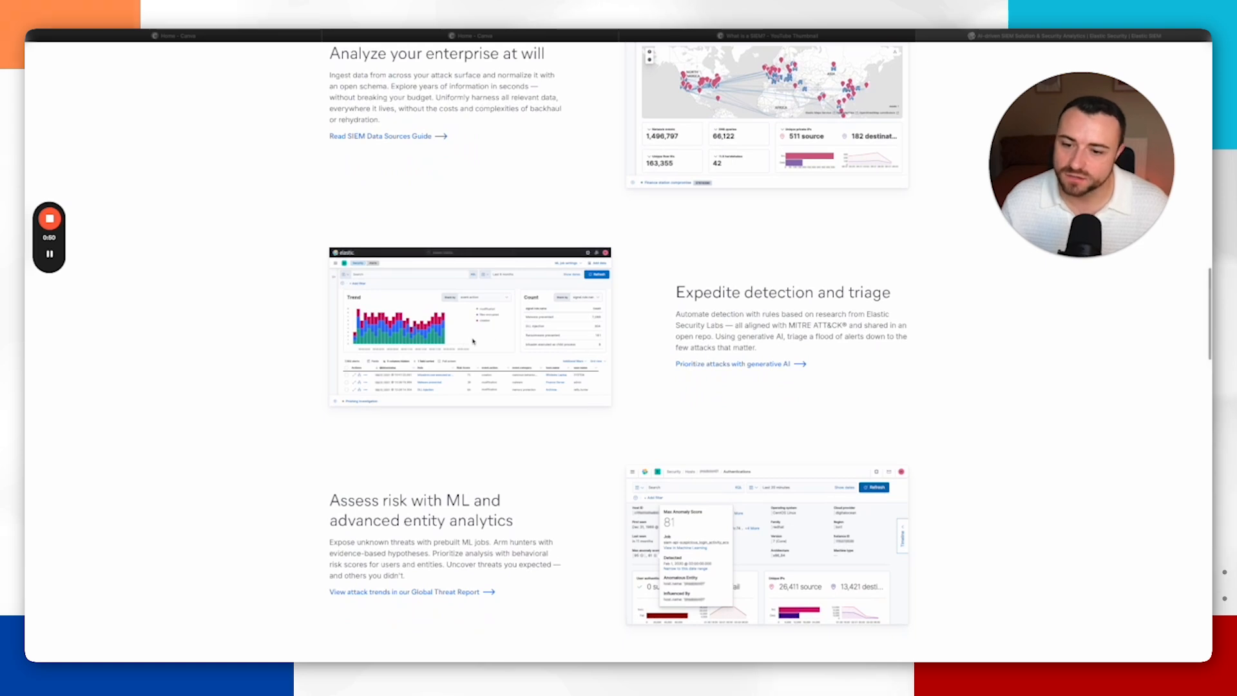
pyautogui.scroll(-2, 475, 340)
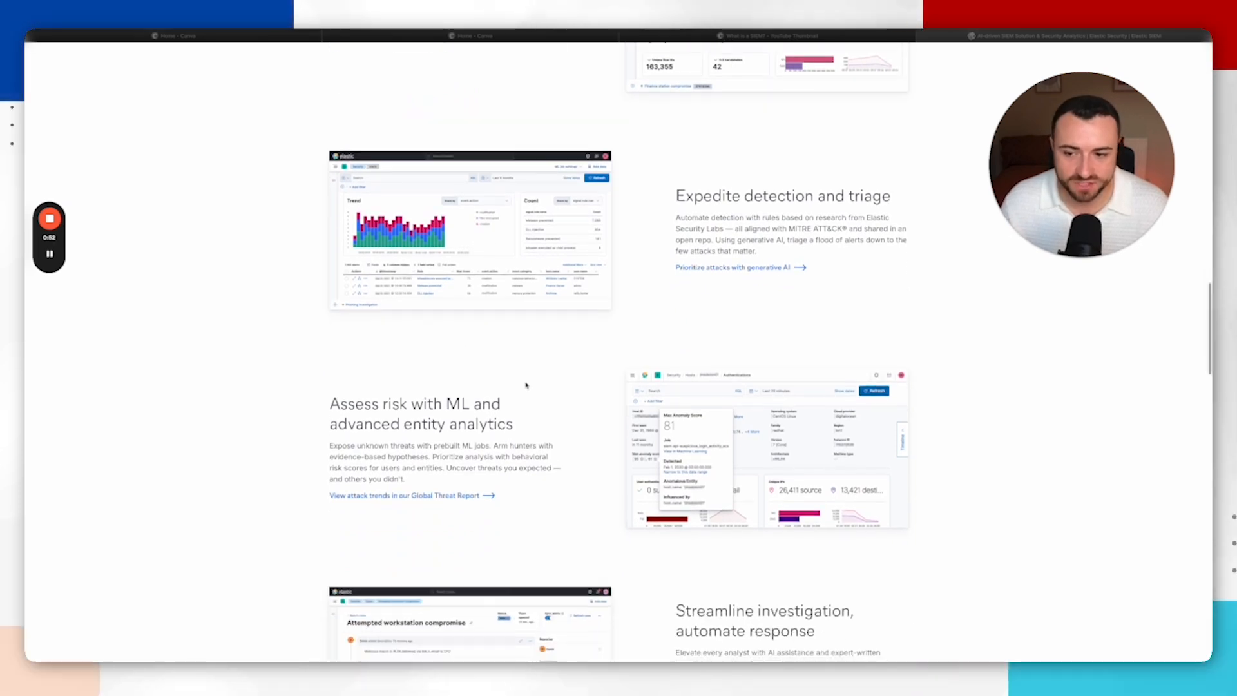
pyautogui.scroll(-2, 524, 312)
pyautogui.scroll(-2, 524, 381)
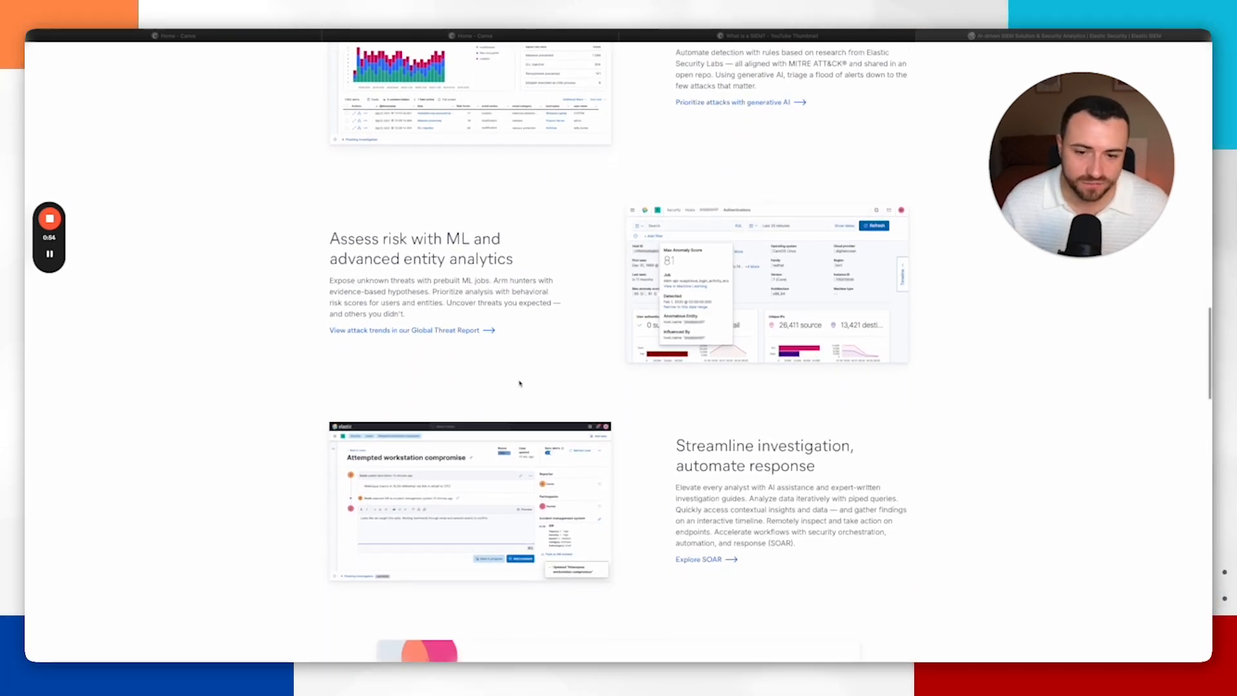
pyautogui.scroll(-2, 702, 436)
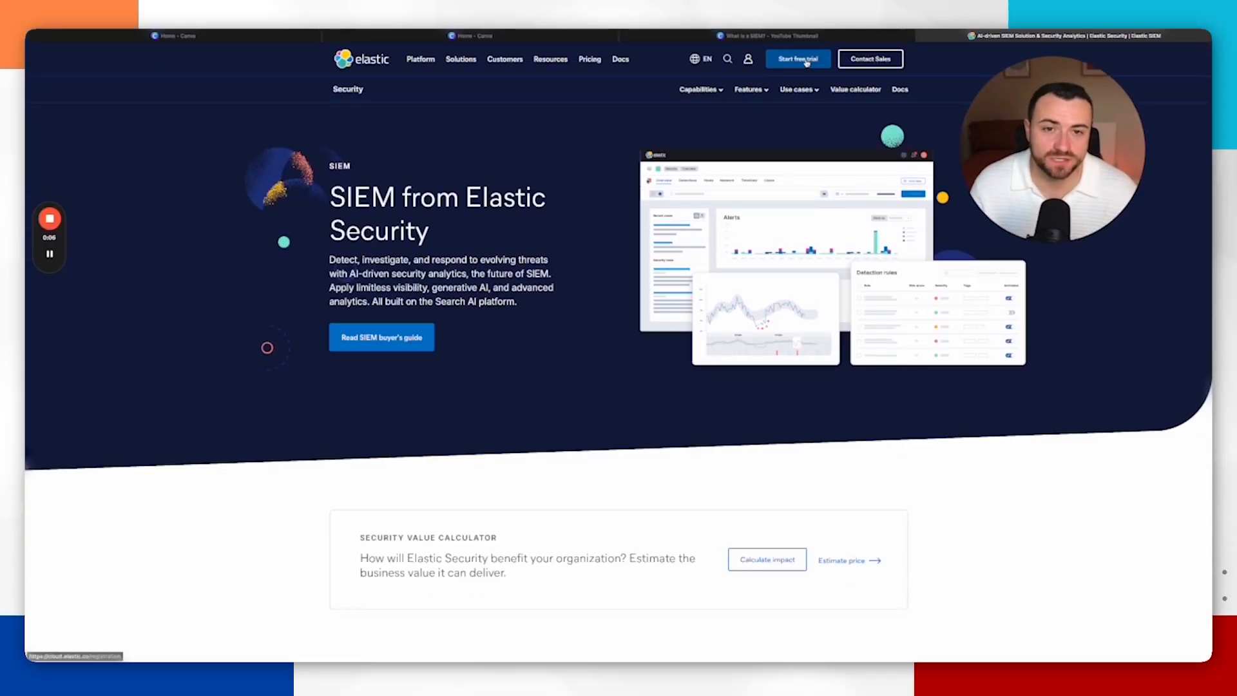
# Step: Start a free trial and enter Empirical Training as the company name in the welcome form
pyautogui.click(806, 59)
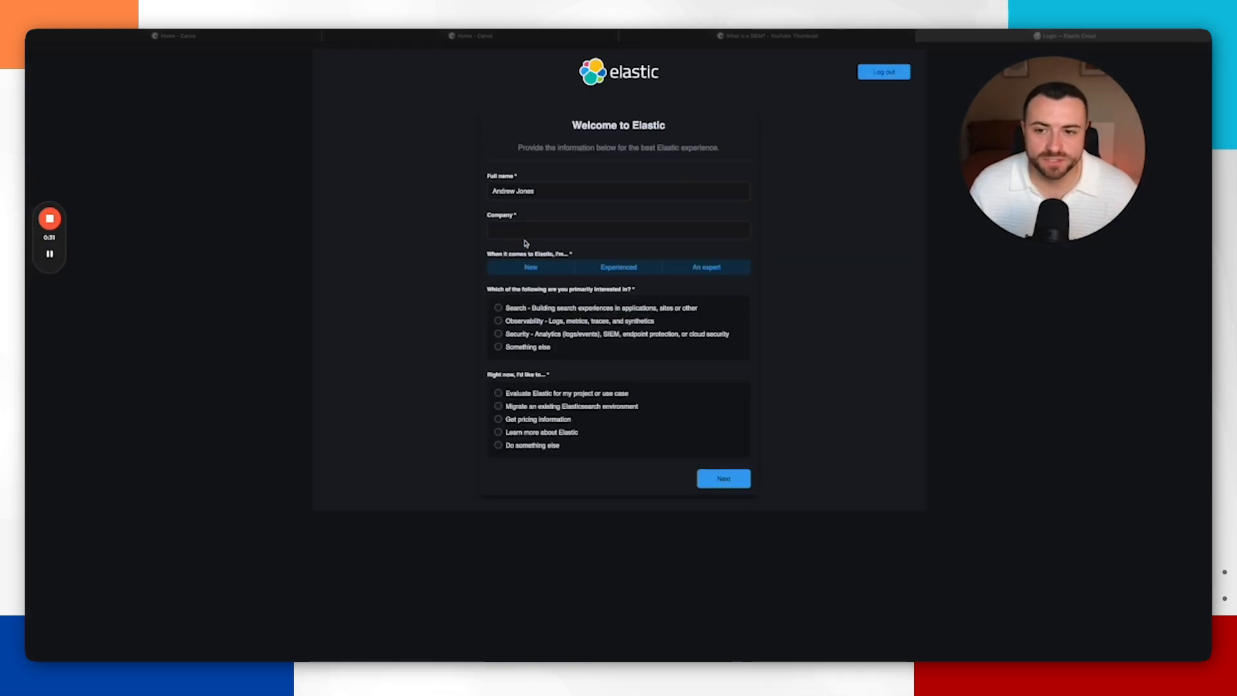
pyautogui.click(542, 230)
pyautogui.write('Em')
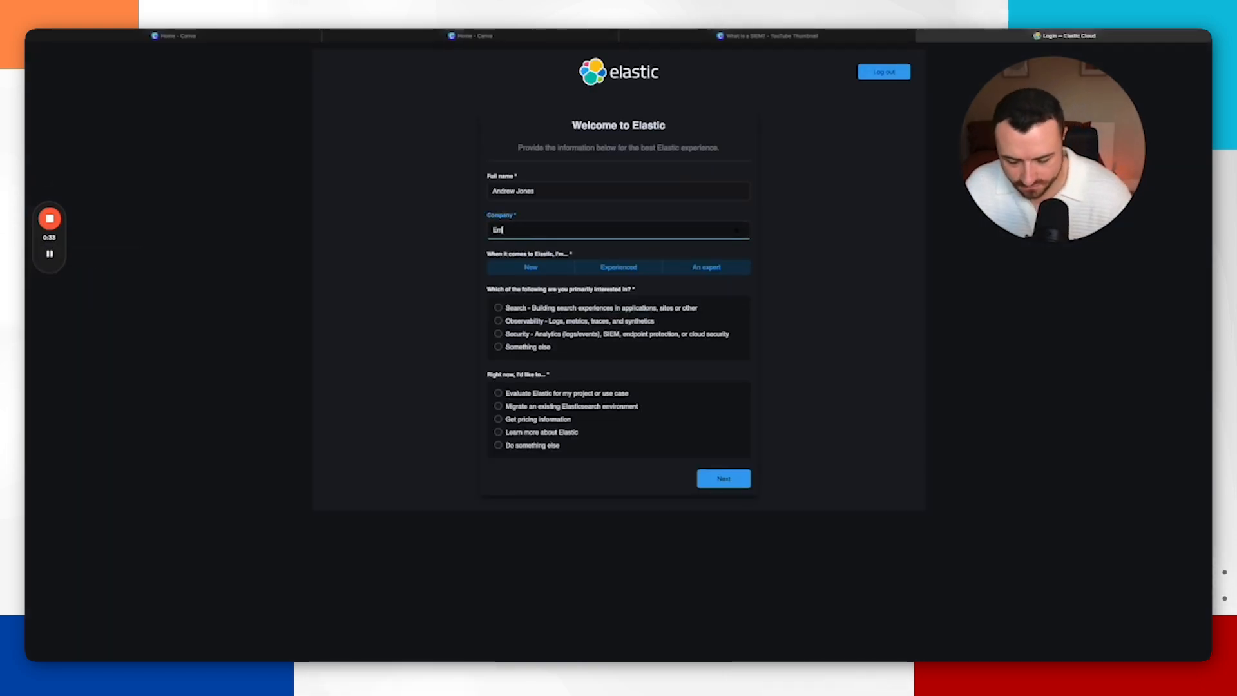
pyautogui.write('pirical Training')
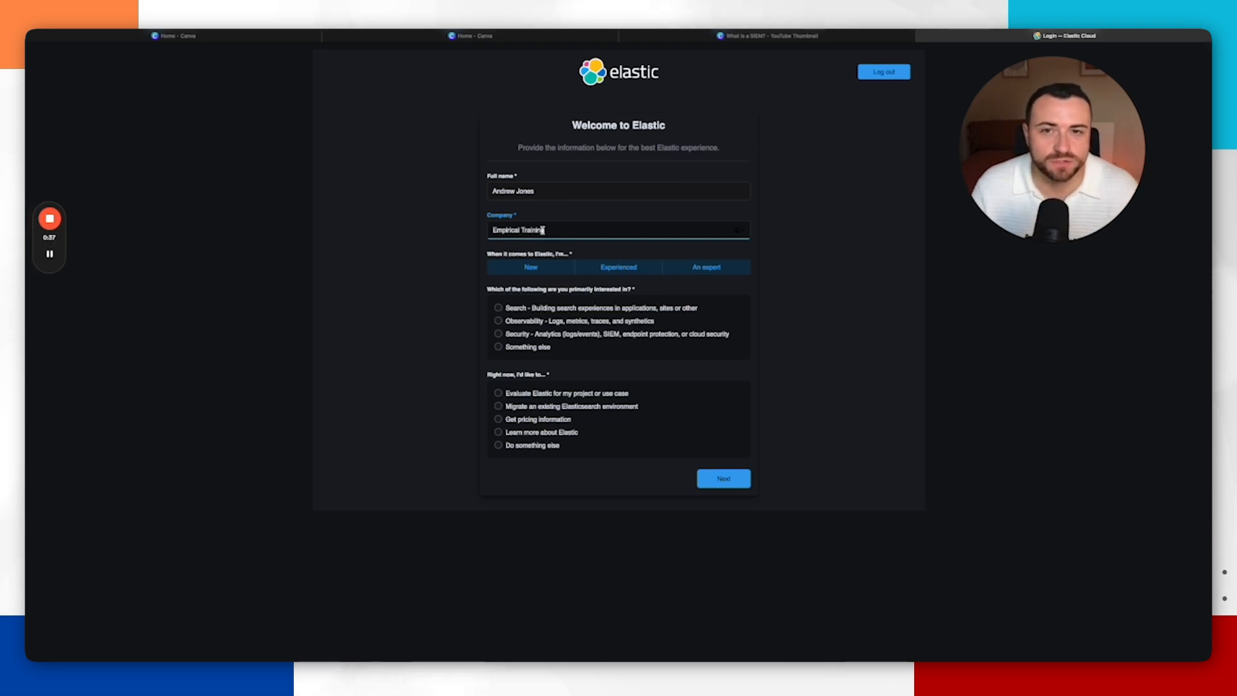
# Step: Answer the onboarding questions with New, Security, and Evaluate Elastic for my project or use case, and continue
pyautogui.click(556, 272)
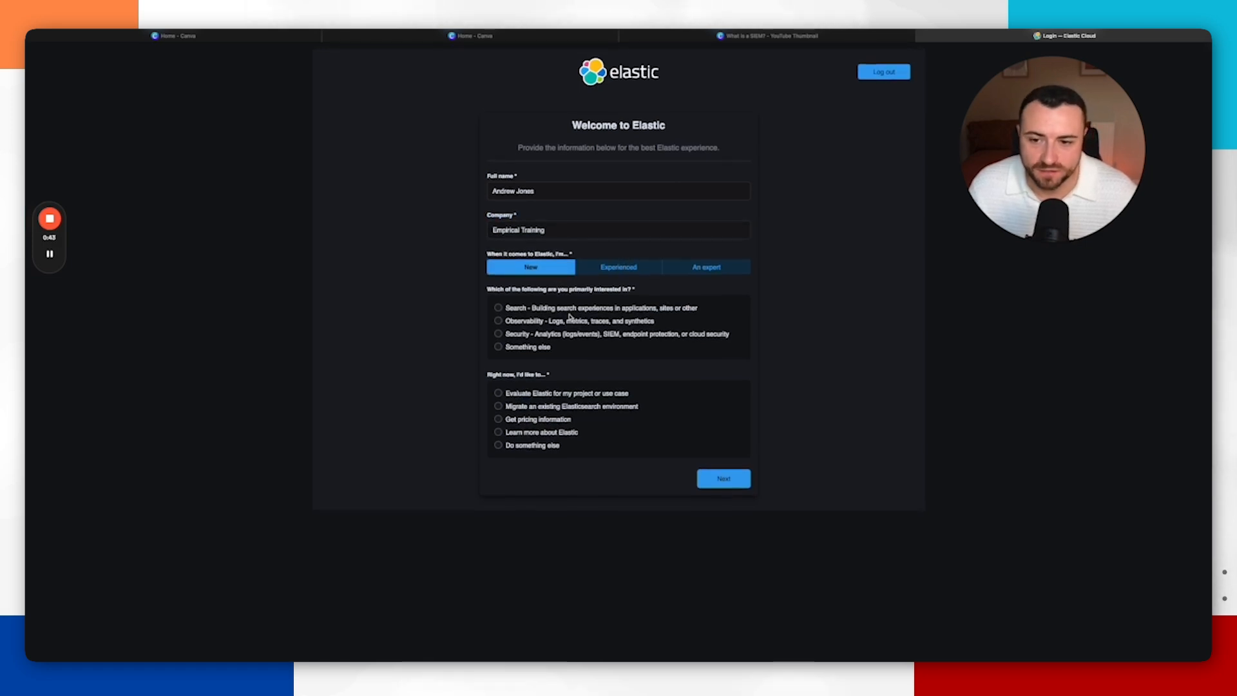
pyautogui.click(498, 335)
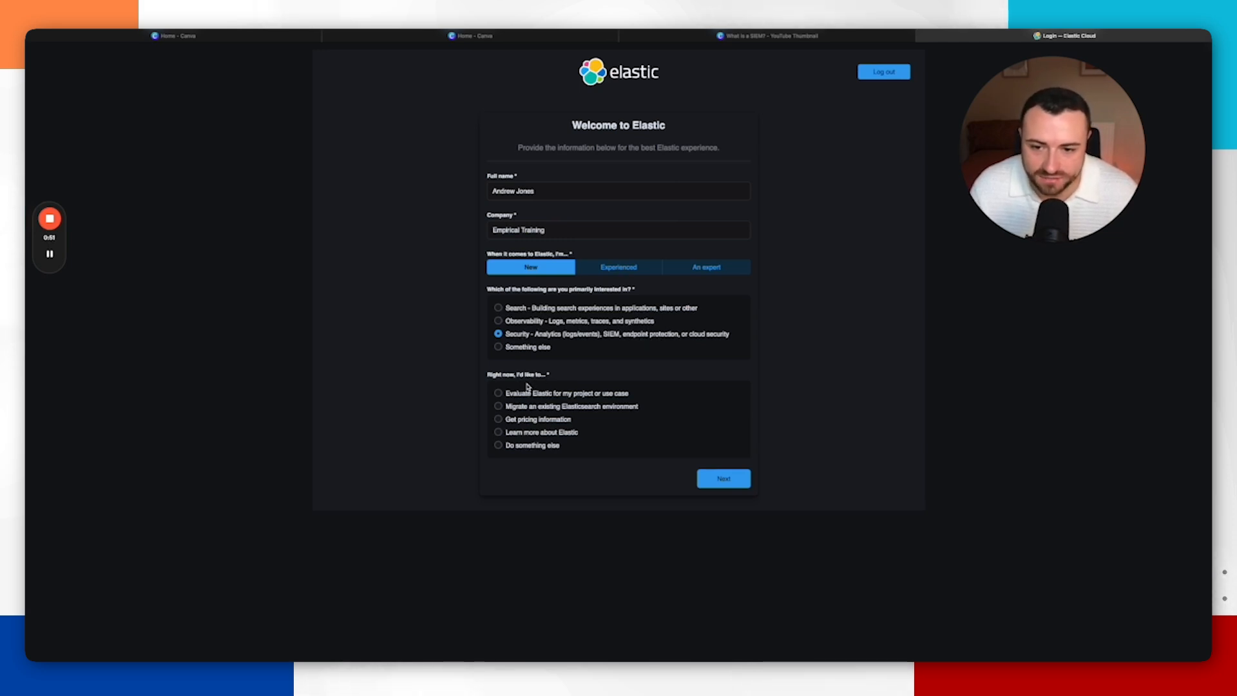
pyautogui.click(498, 394)
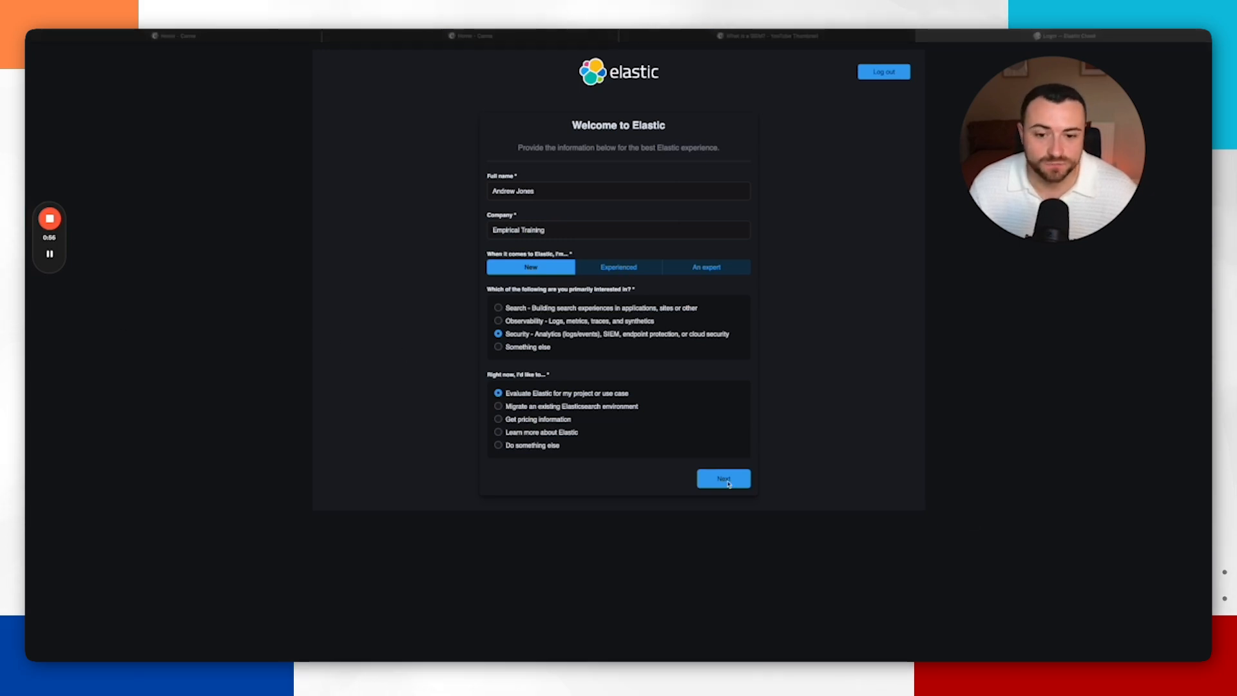
pyautogui.click(723, 479)
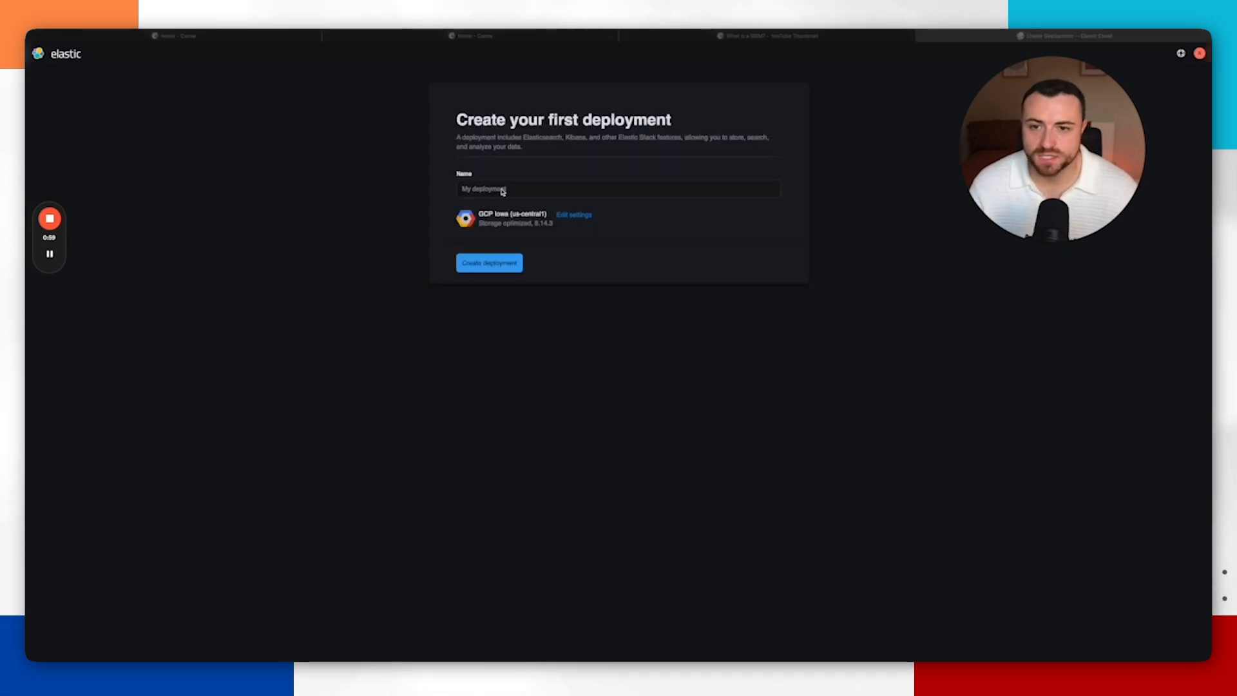
# Step: Name the first deployment My First SIEM and create the deployment
pyautogui.click(522, 188)
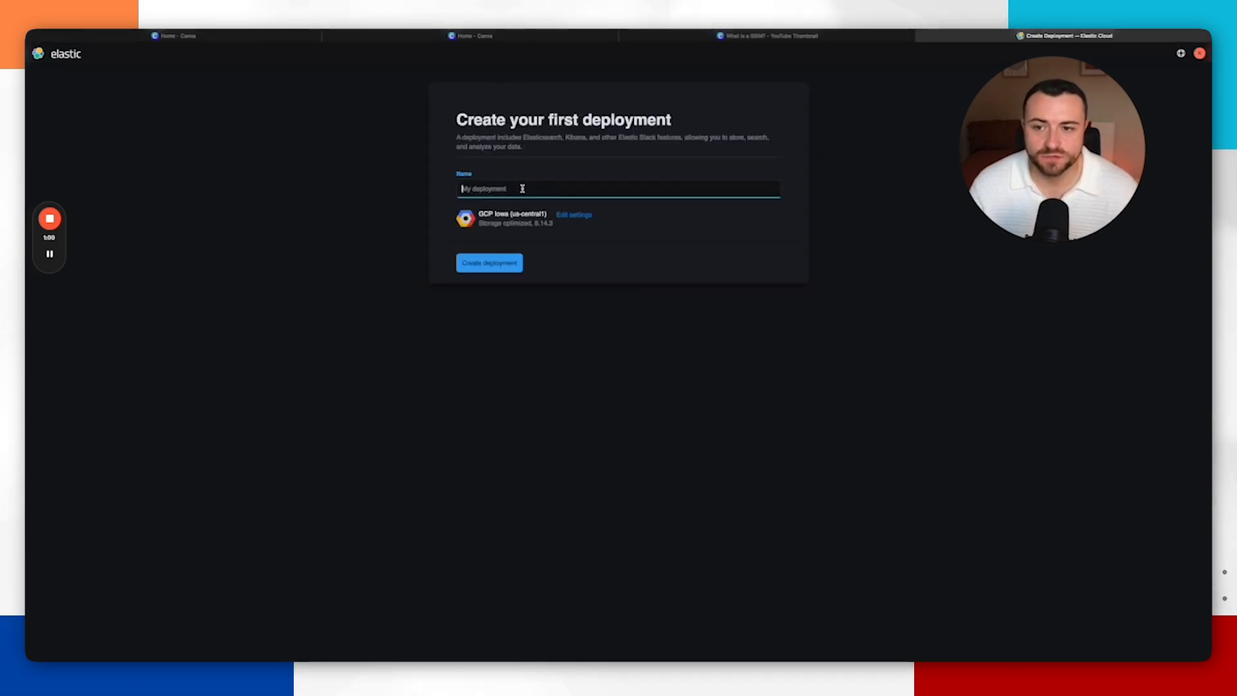
pyautogui.write('M')
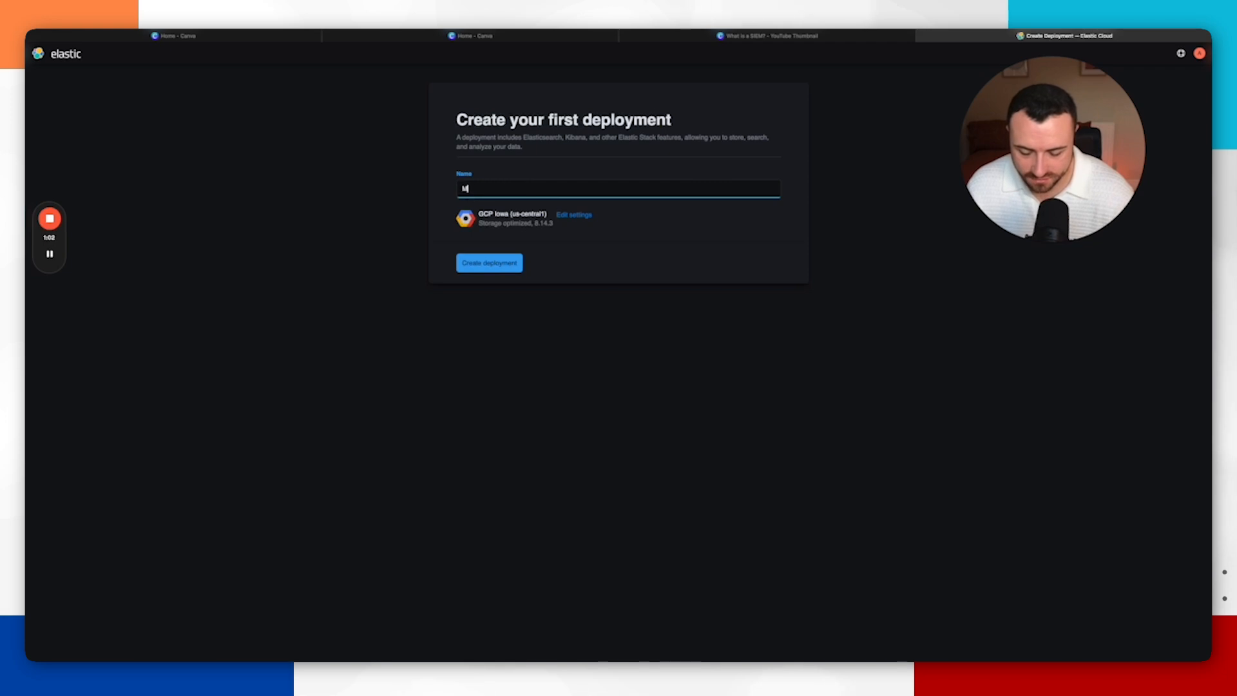
pyautogui.write('y First SIEM')
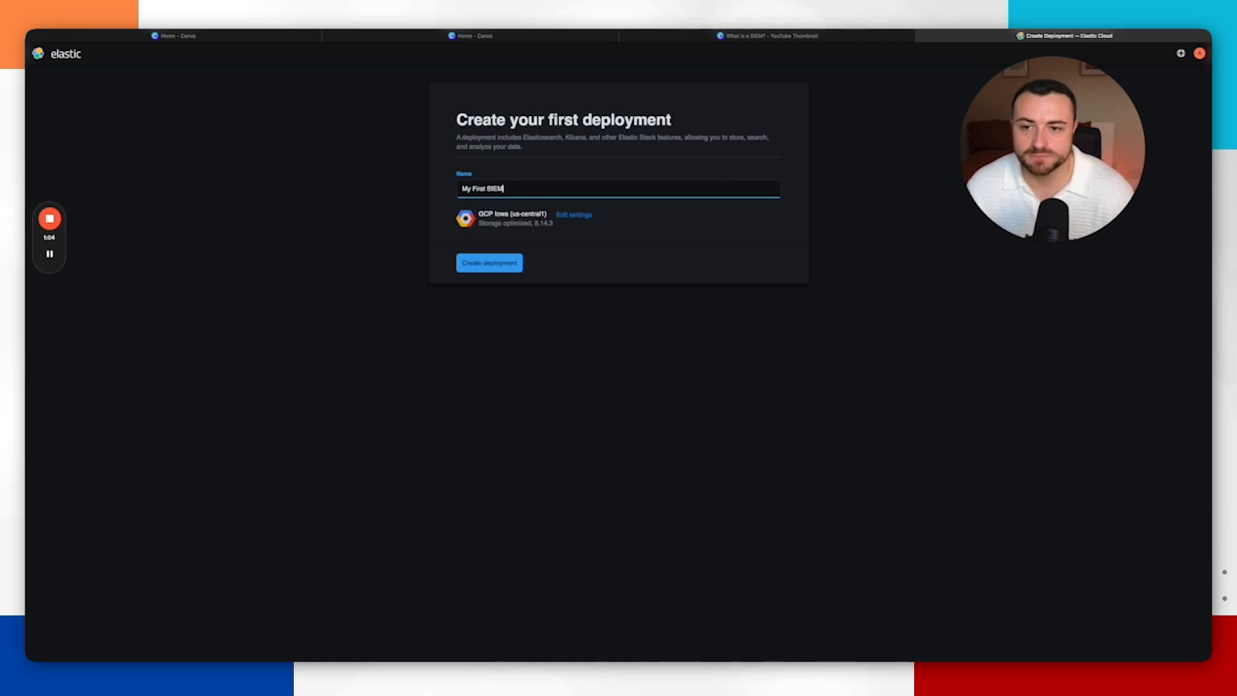
pyautogui.click(503, 271)
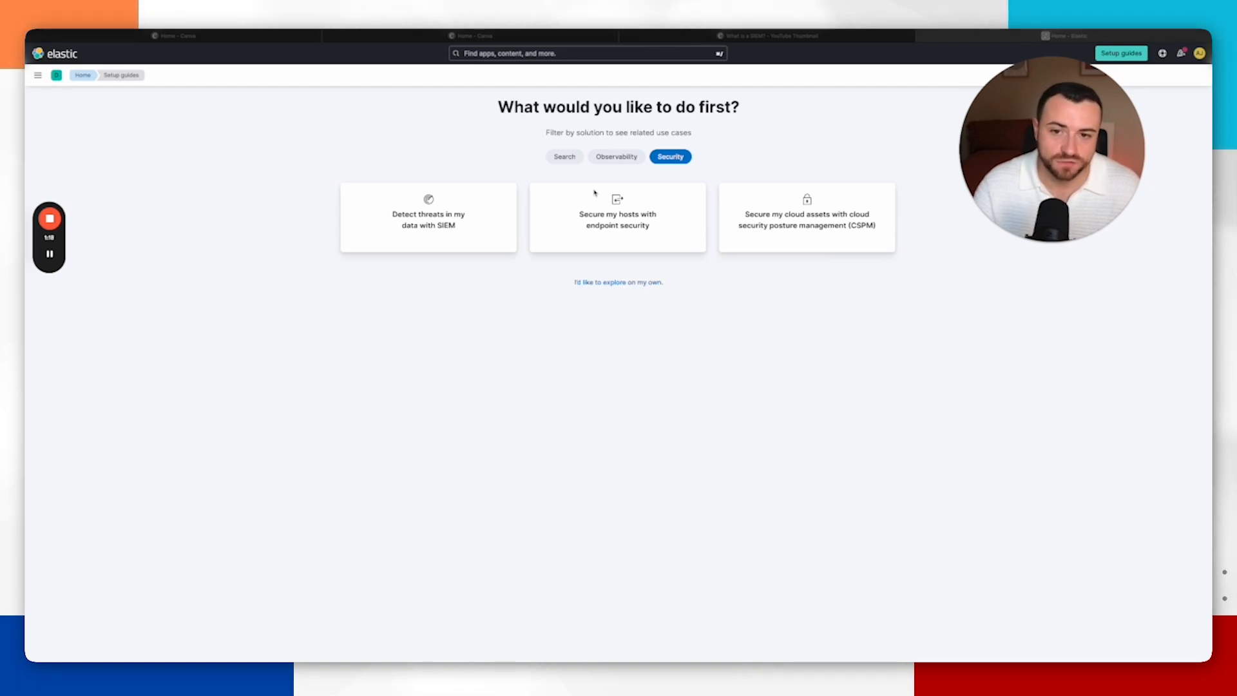
# Step: Skip the setup guides to explore on your own and open the Security solution
pyautogui.click(743, 313)
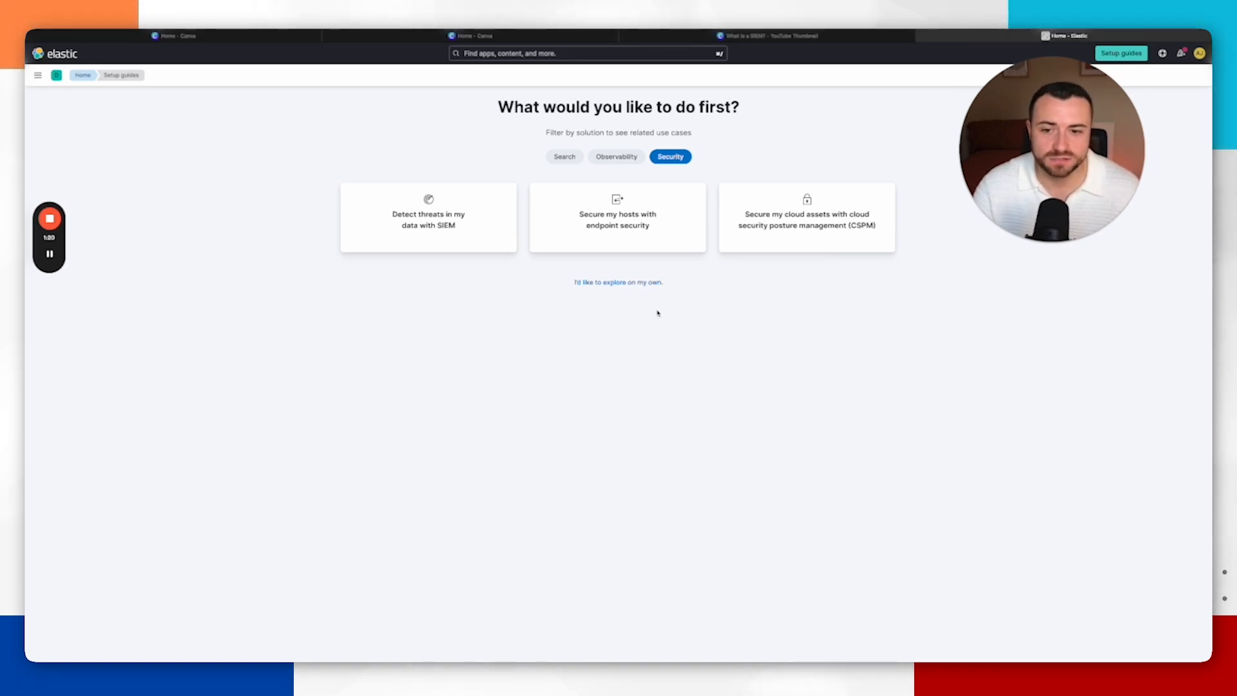
pyautogui.click(623, 283)
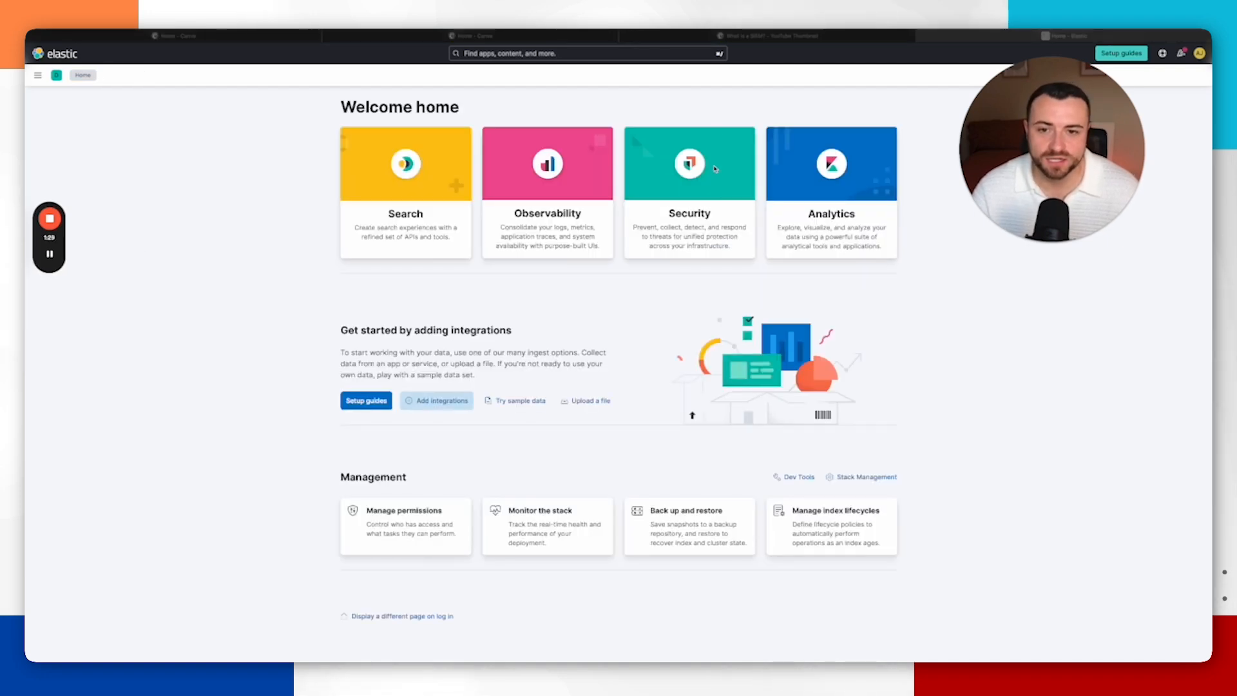
pyautogui.click(714, 119)
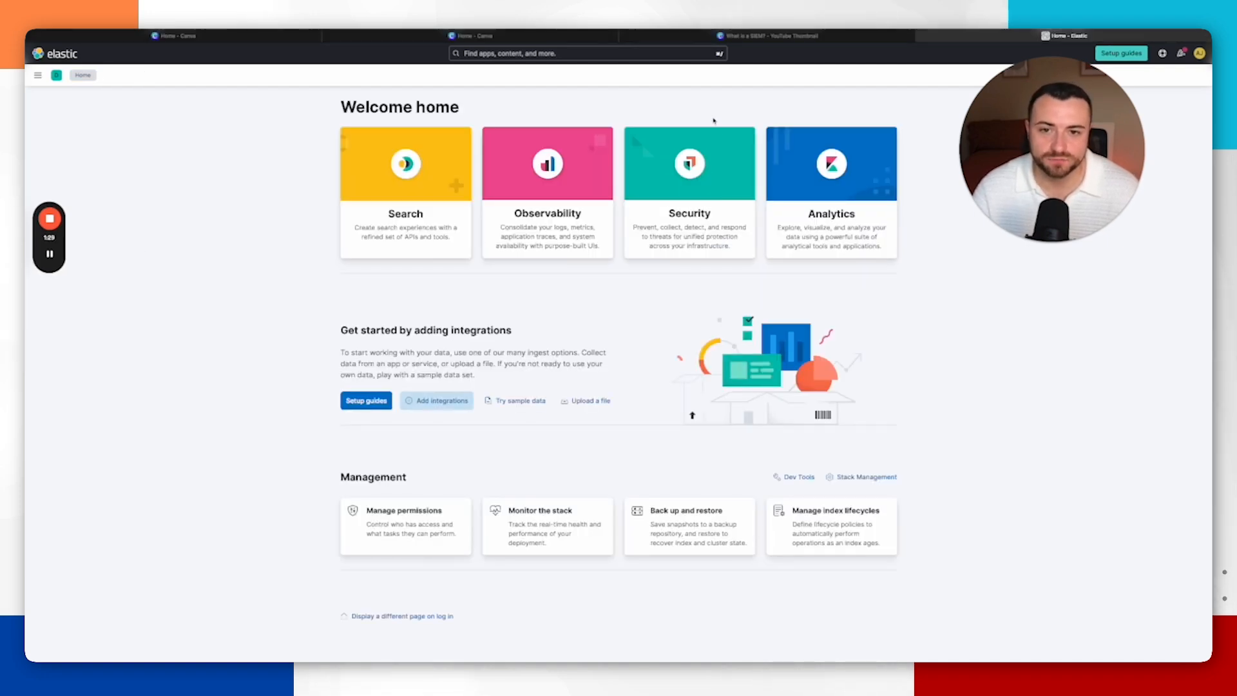
pyautogui.click(694, 176)
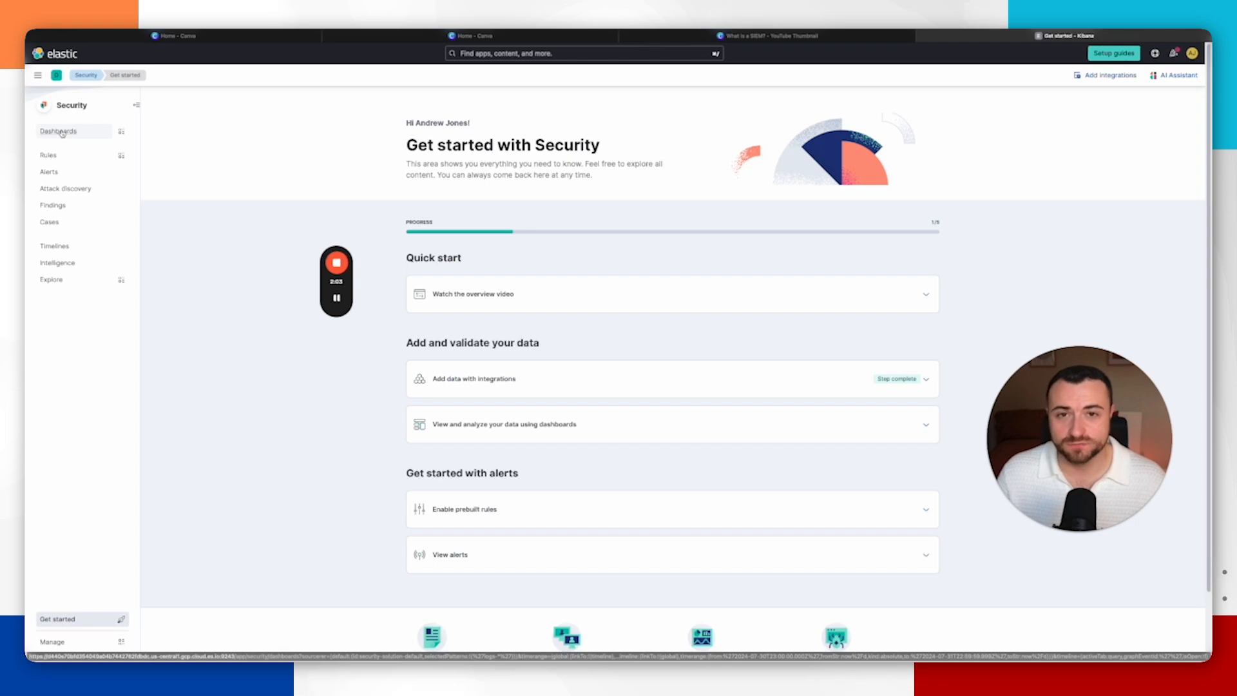
# Step: Open the Security dashboards list and the Overview dashboard
pyautogui.click(61, 134)
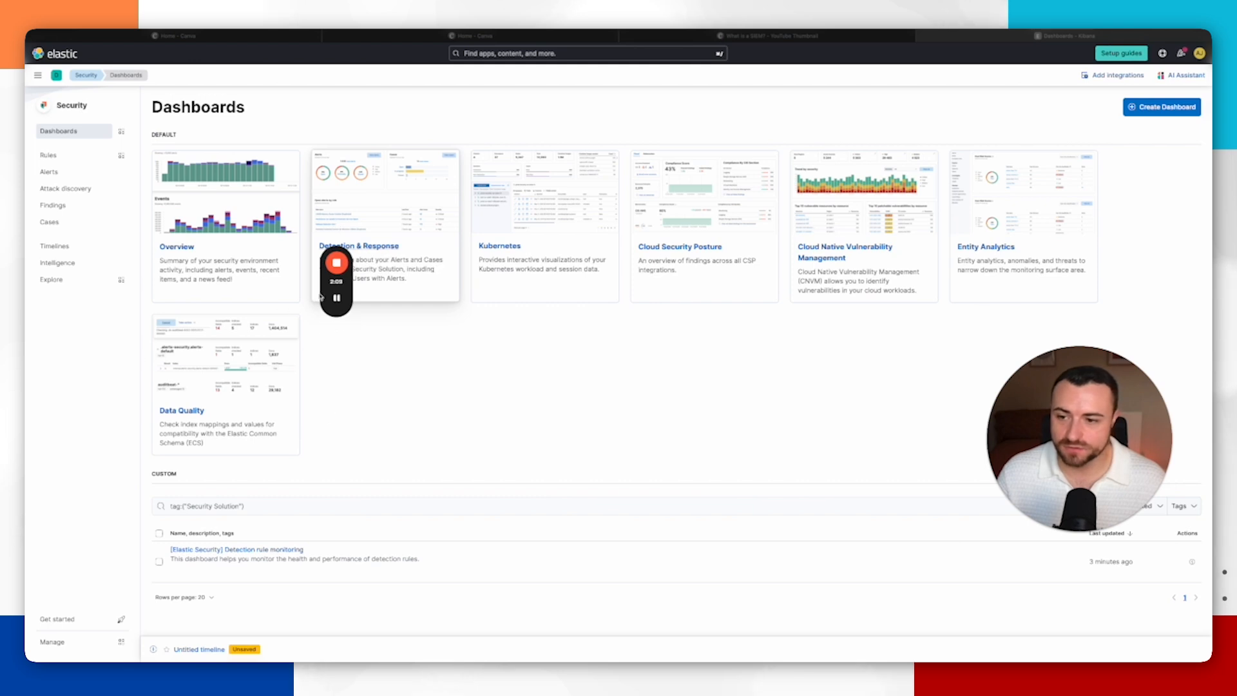
pyautogui.moveTo(352, 286); pyautogui.dragTo(80, 353)
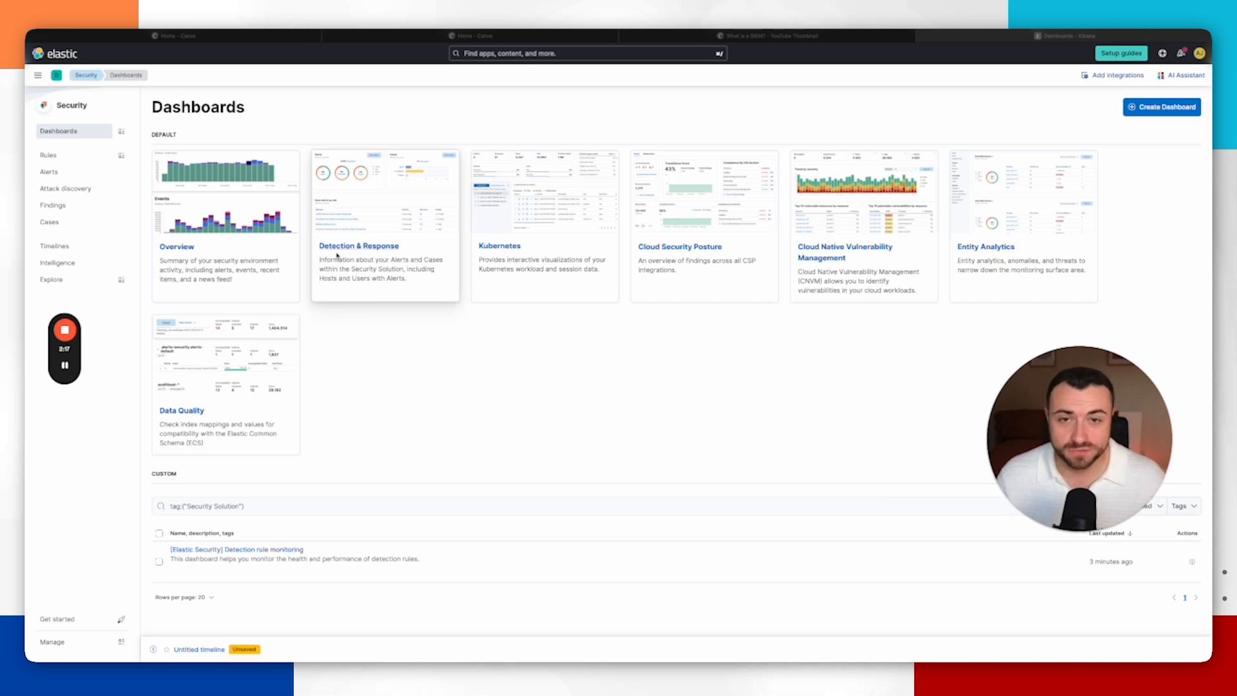
pyautogui.moveTo(70, 366)
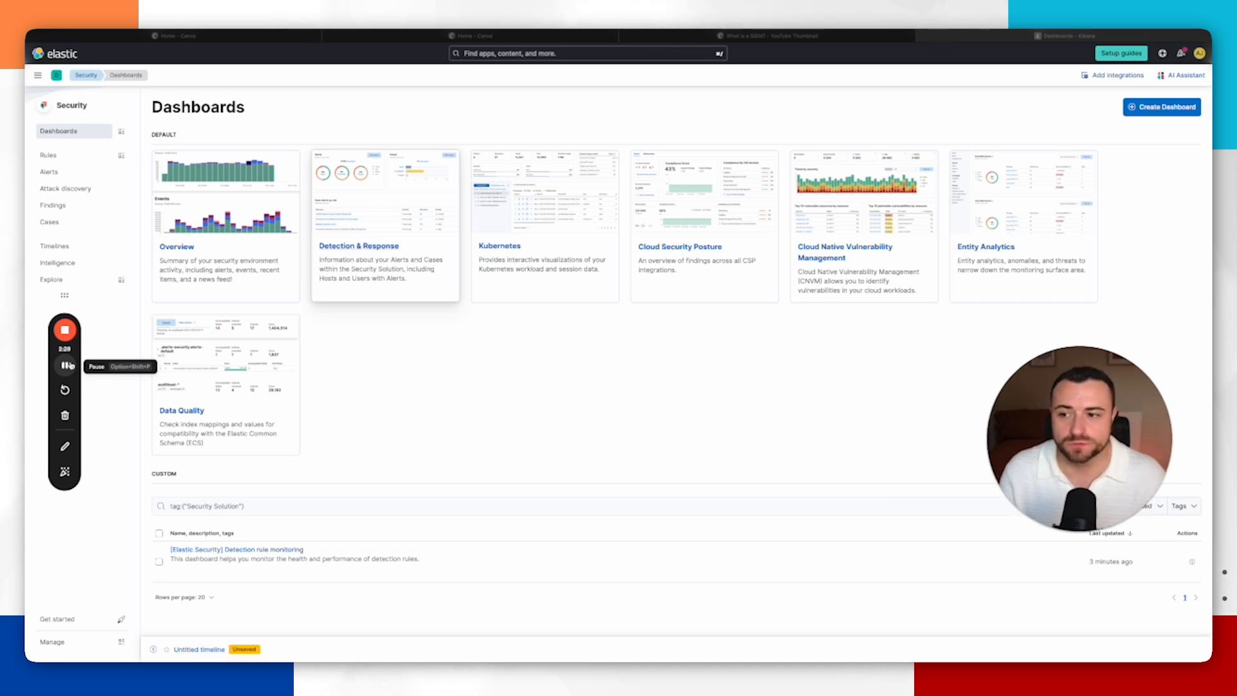
pyautogui.click(343, 362)
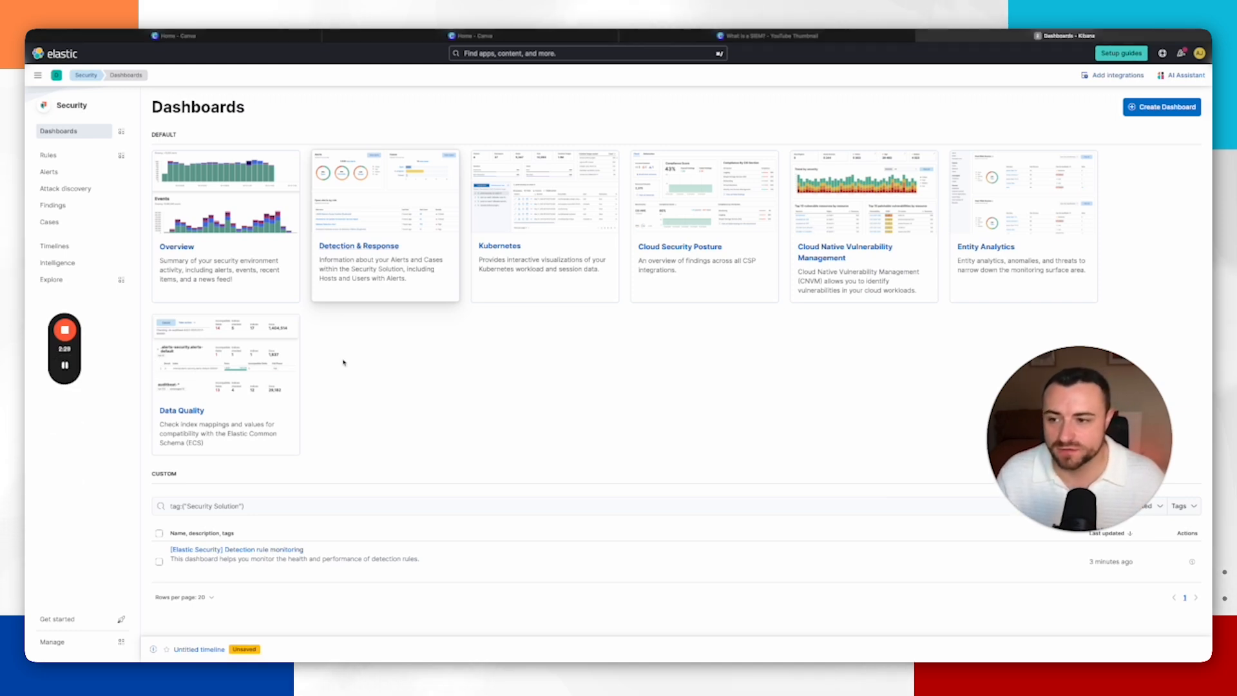
pyautogui.click(212, 248)
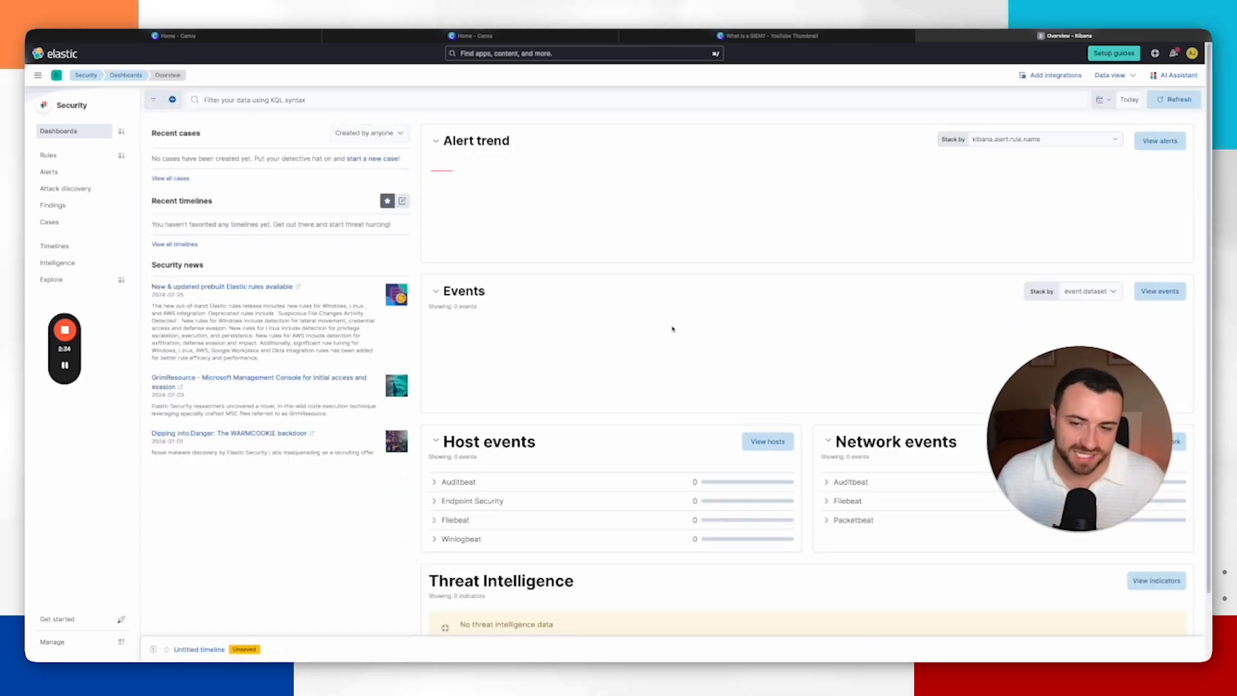
# Step: Scroll through the Overview dashboard, return to the dashboards list, and open the Detection & Response dashboard
pyautogui.scroll(-2, 715, 360)
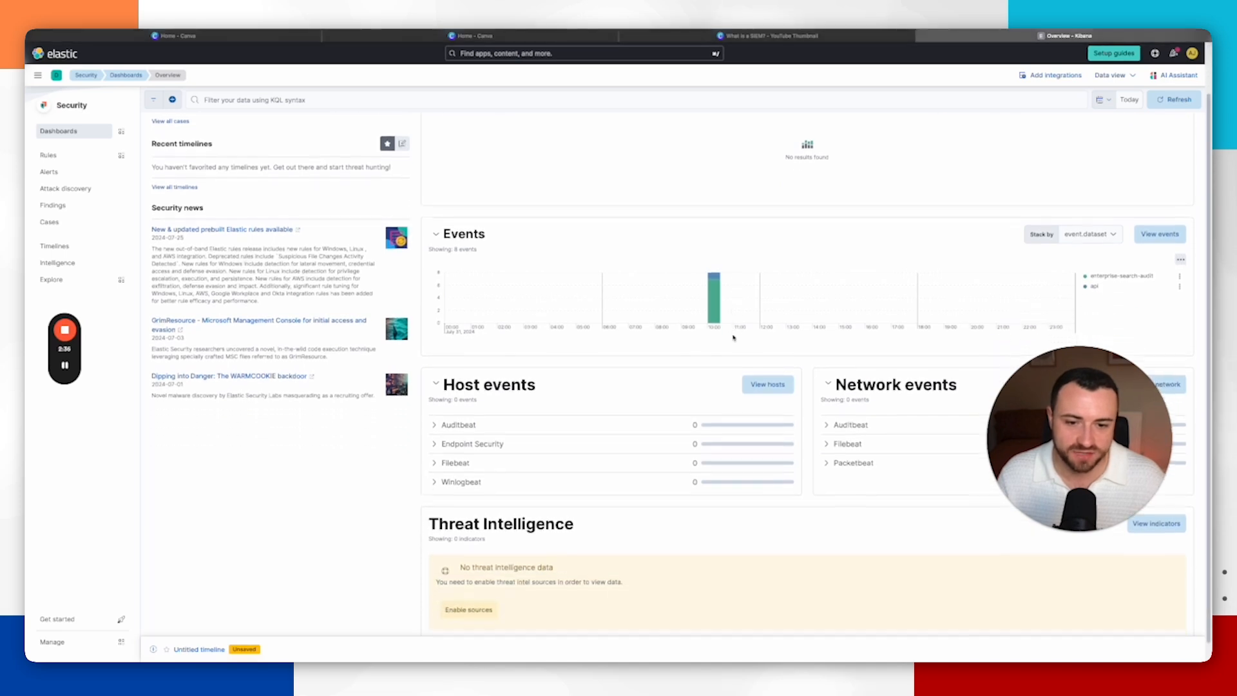
pyautogui.scroll(2, 751, 408)
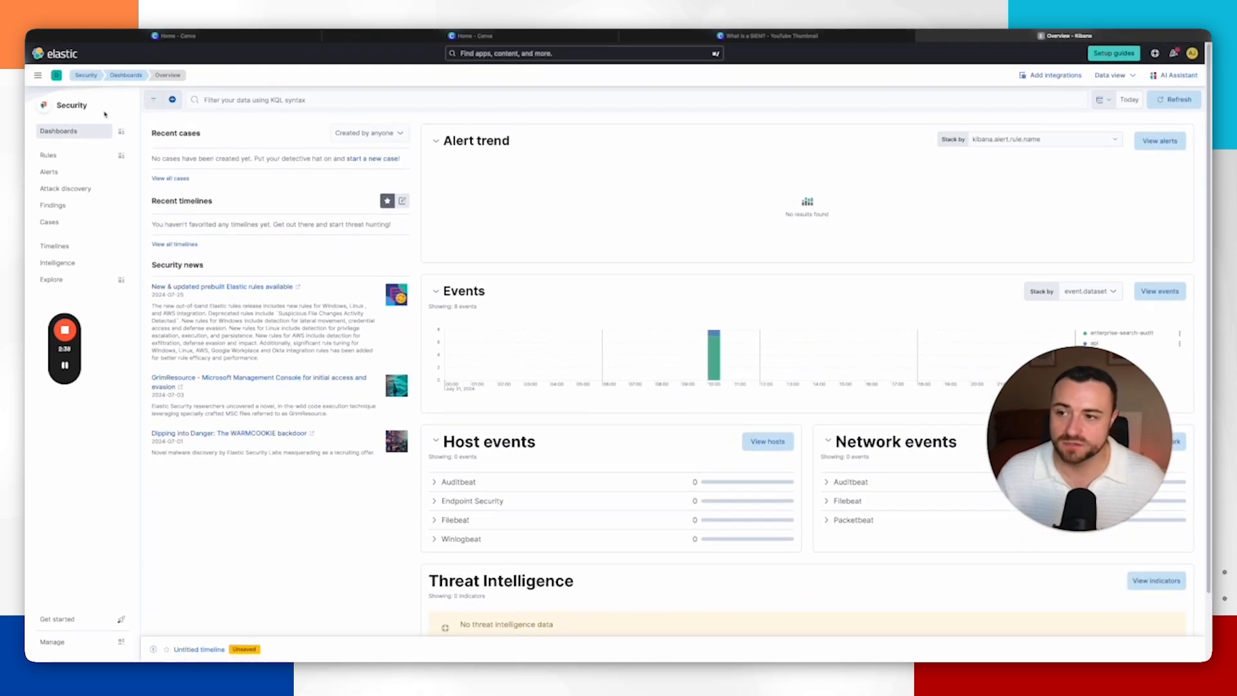
pyautogui.click(147, 31)
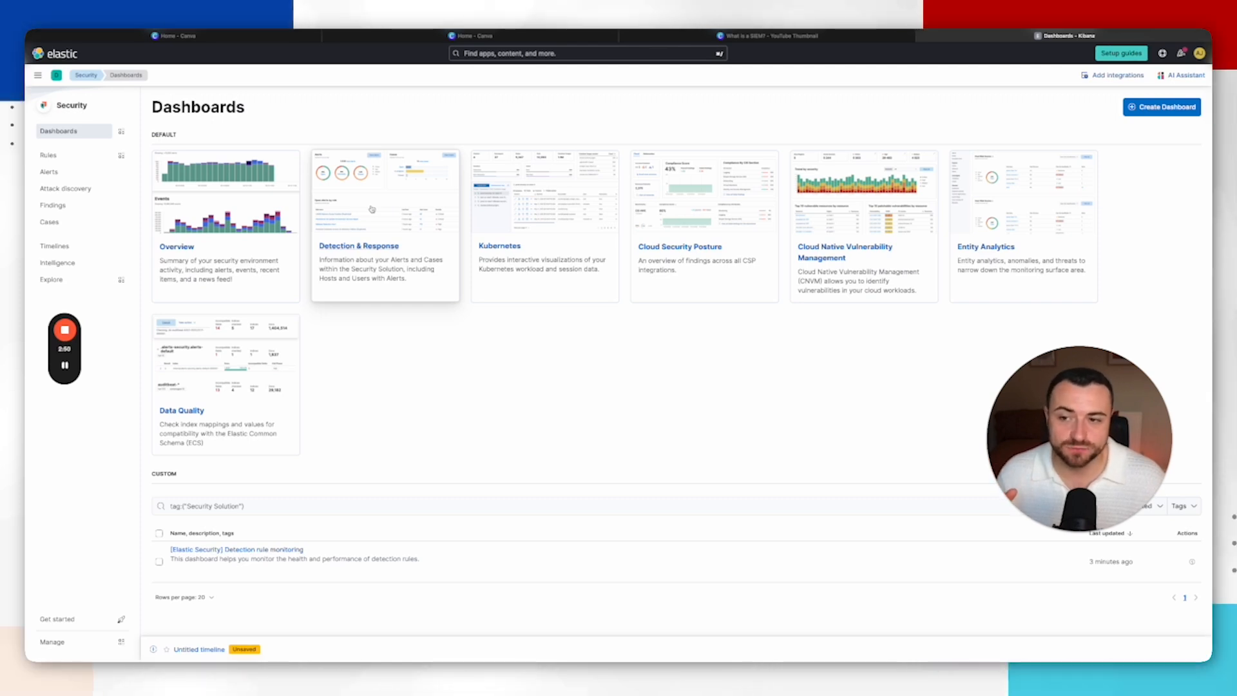
pyautogui.click(371, 209)
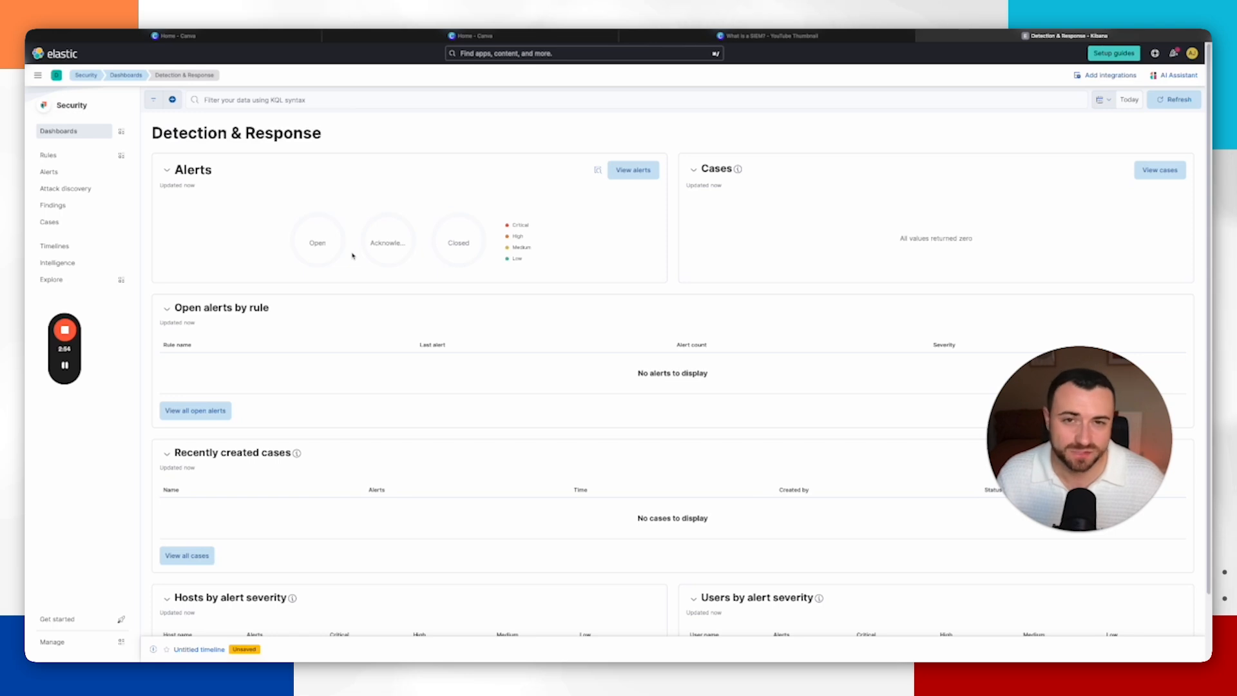
# Step: Leave the Detection & Response dashboard, open Detection rules (SIEM), and go to add Elastic prebuilt rules
pyautogui.scroll(-2, 353, 256)
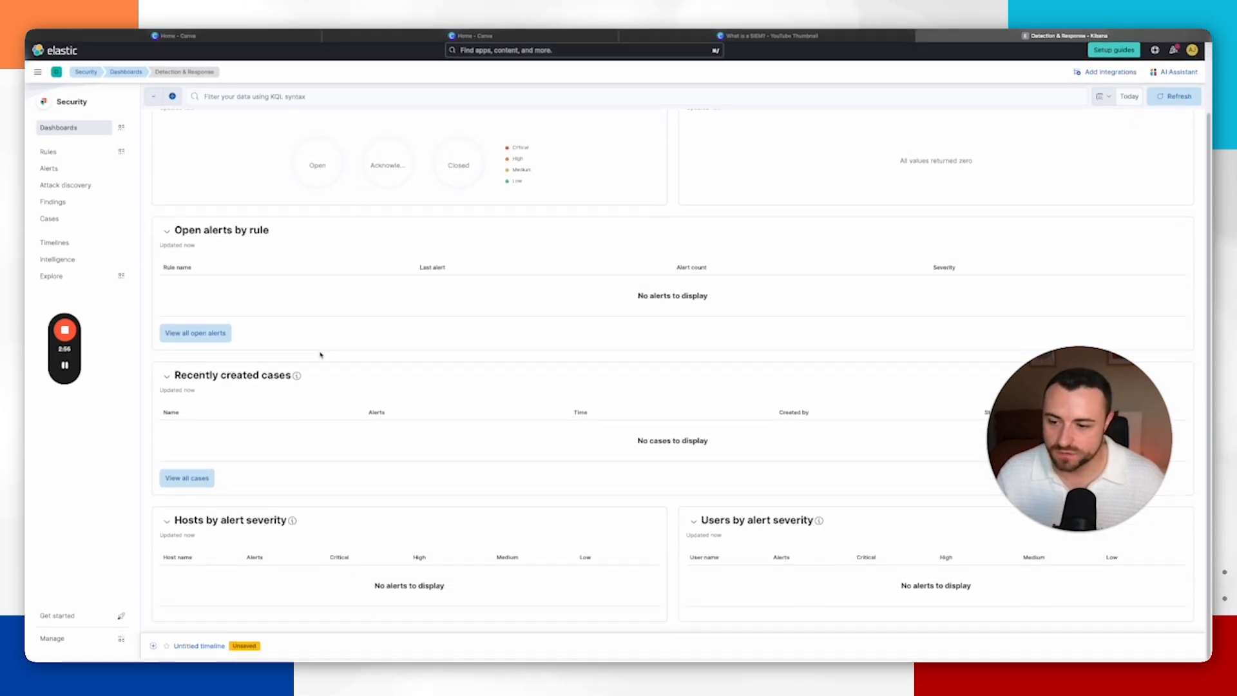
pyautogui.scroll(2, 490, 390)
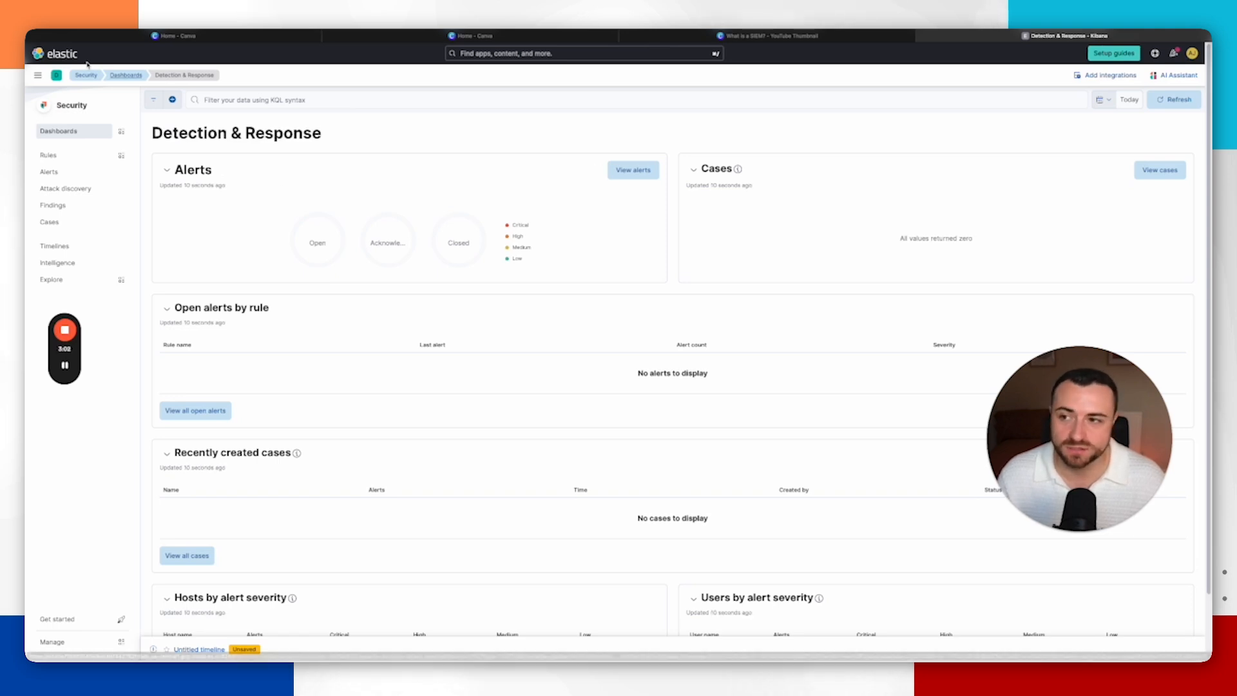
pyautogui.press('super+[')
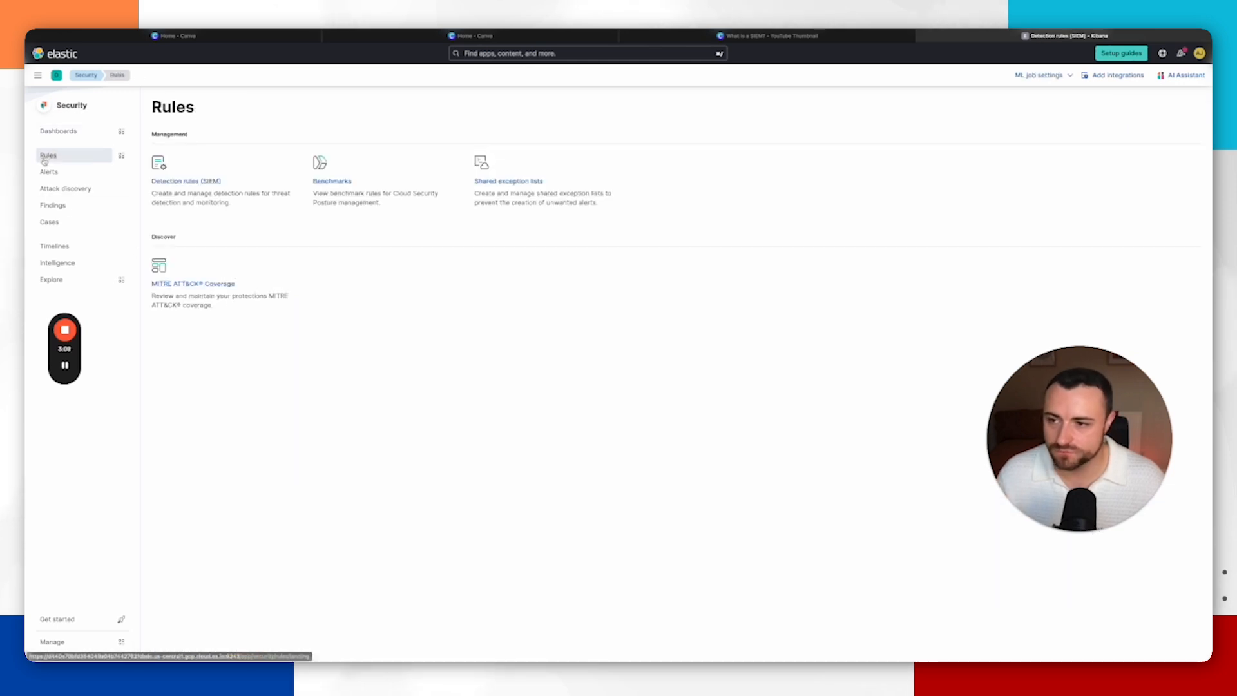
pyautogui.click(192, 186)
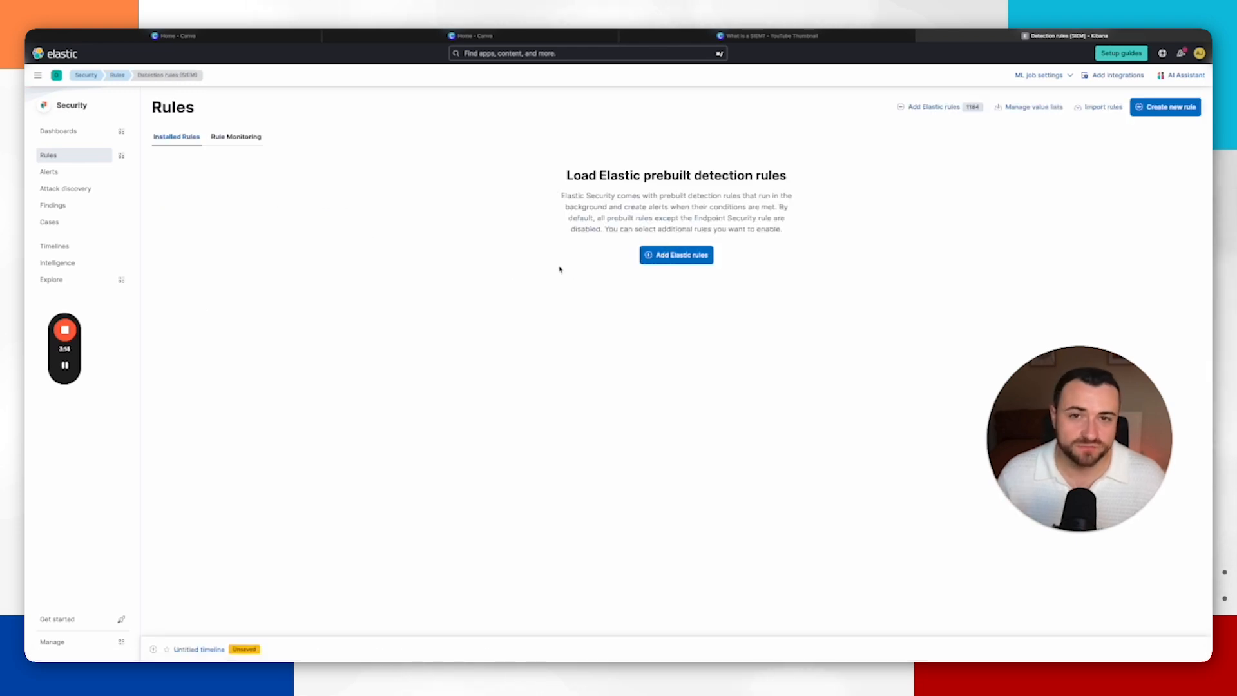
pyautogui.click(673, 256)
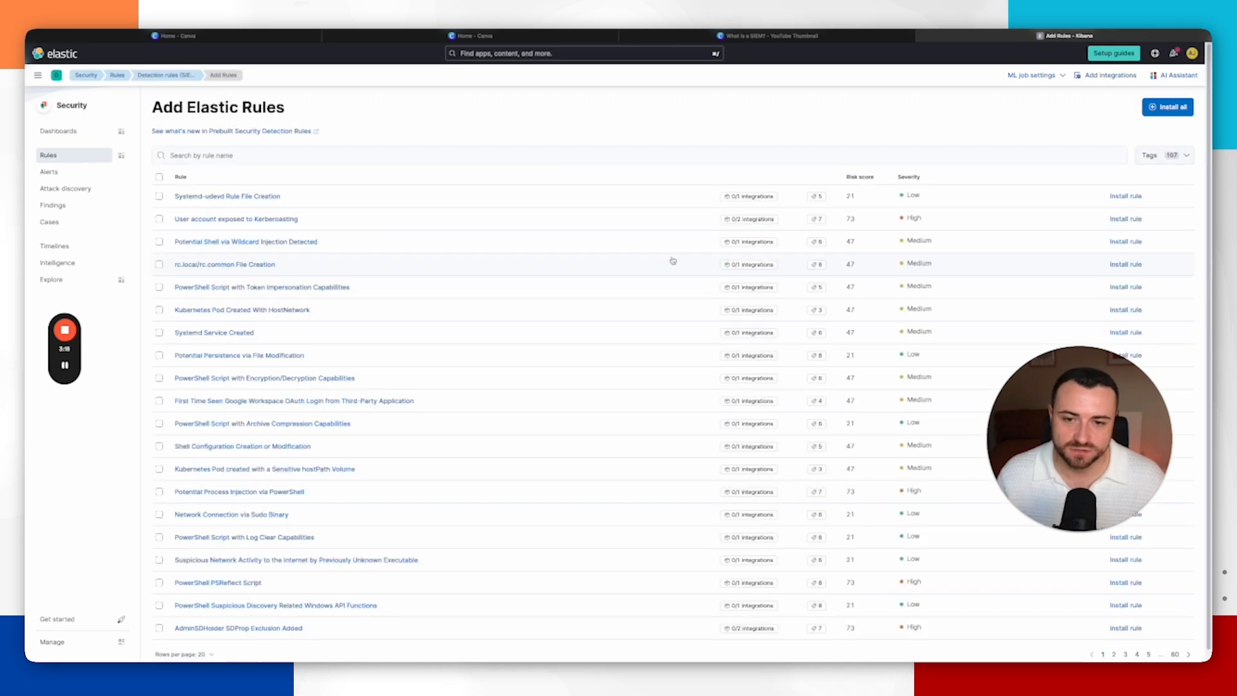
# Step: Filter the prebuilt rules list by the OS: Windows tag
pyautogui.click(1159, 156)
pyautogui.click(1111, 178)
pyautogui.write('windows')
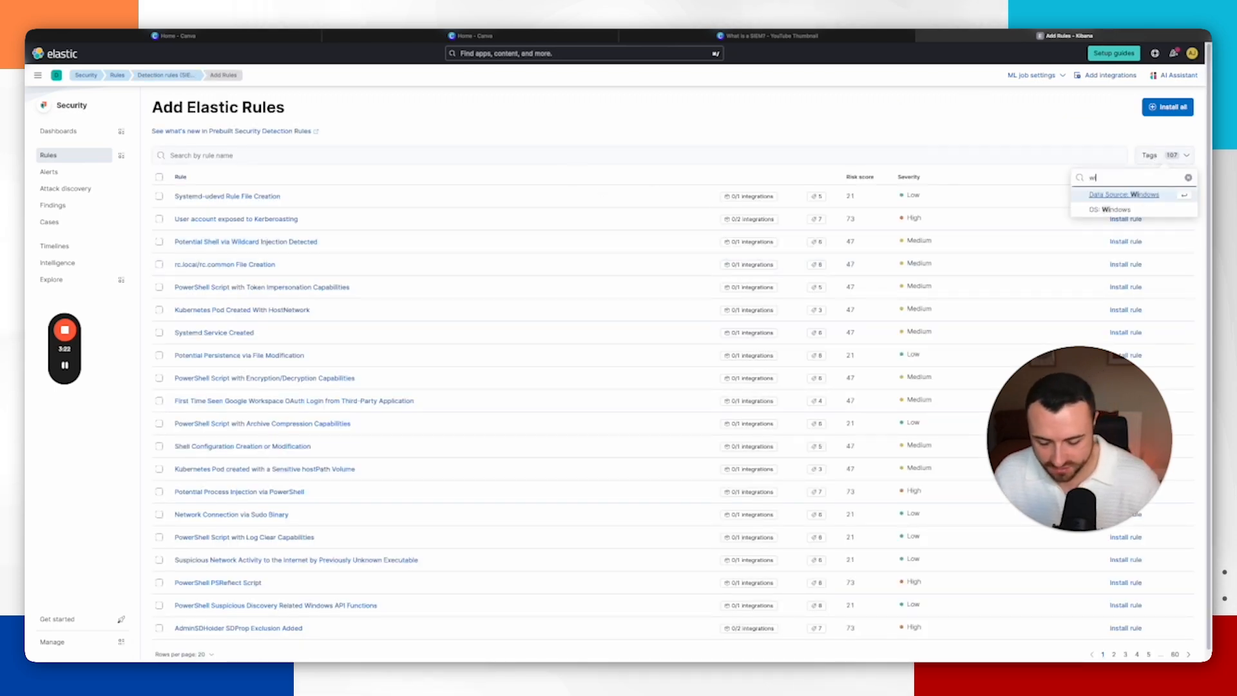
pyautogui.click(1129, 210)
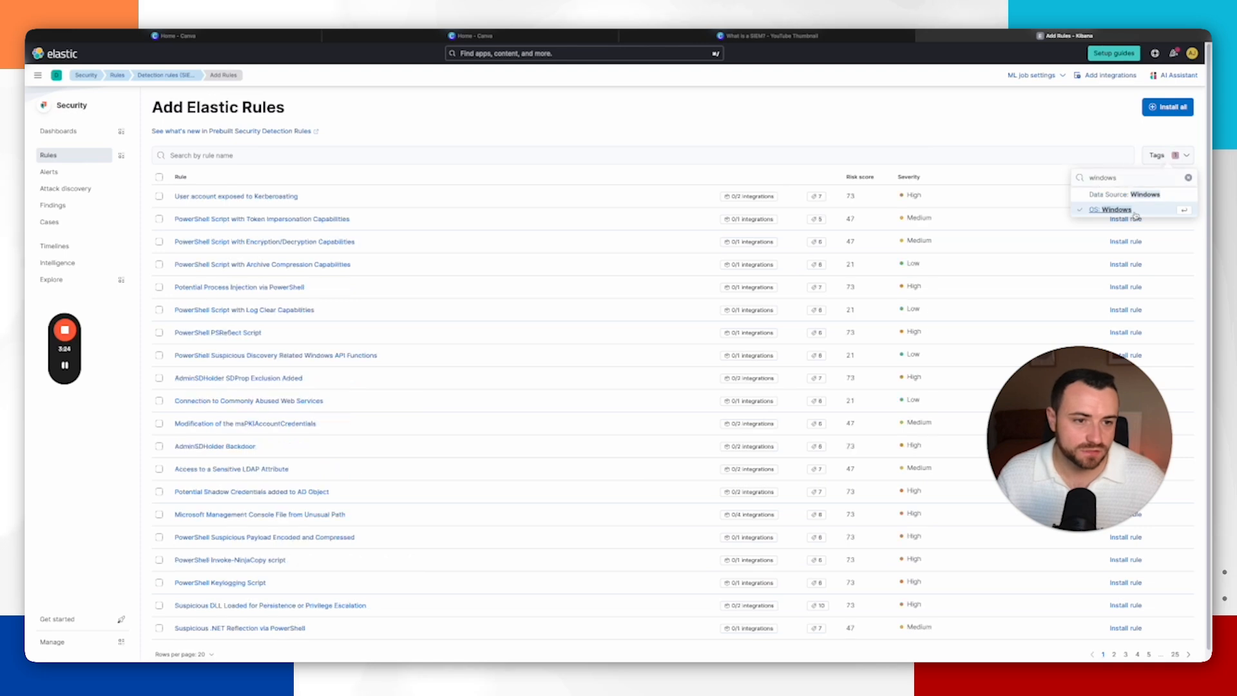
pyautogui.click(484, 123)
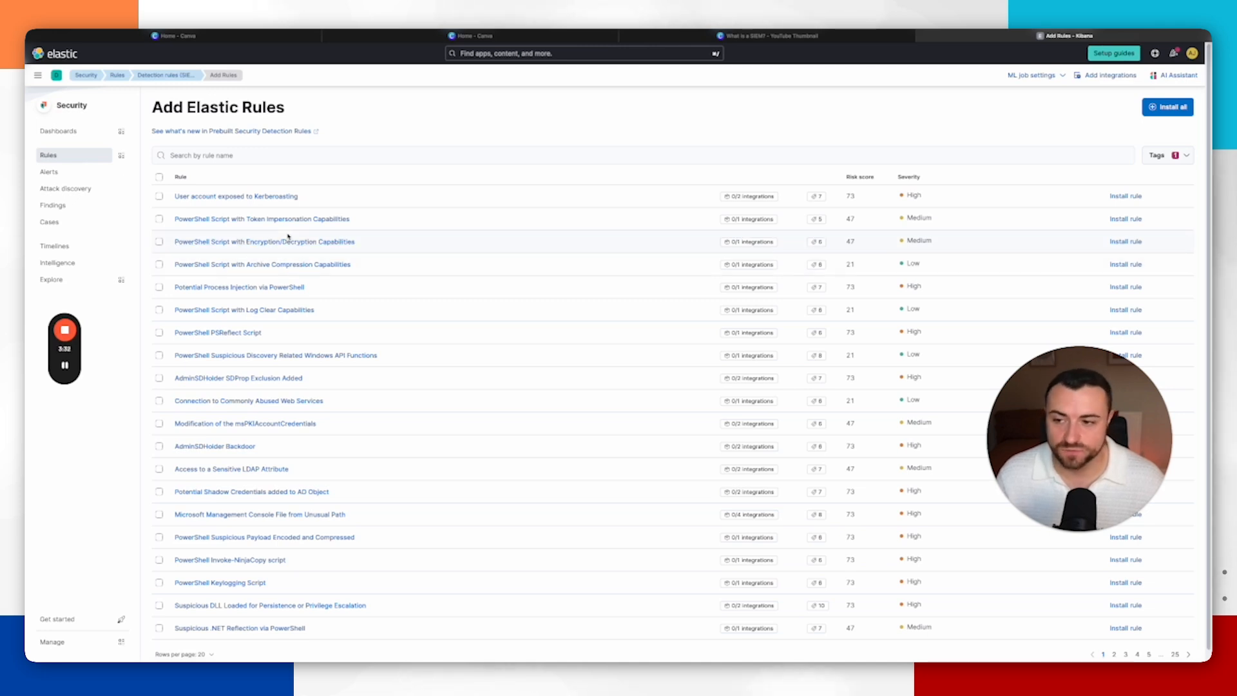
# Step: Open and read through the details of the PowerShell Script with Log Clear Capabilities rule, then close it
pyautogui.scroll(-1, 288, 236)
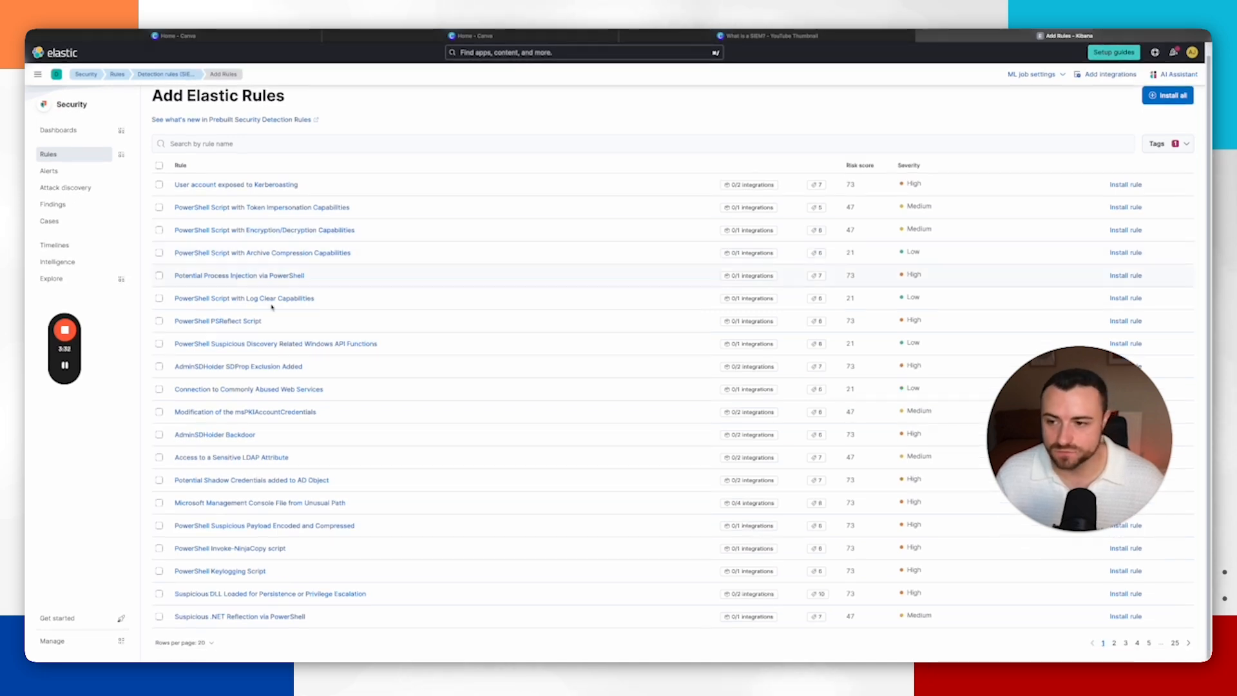
pyautogui.click(224, 299)
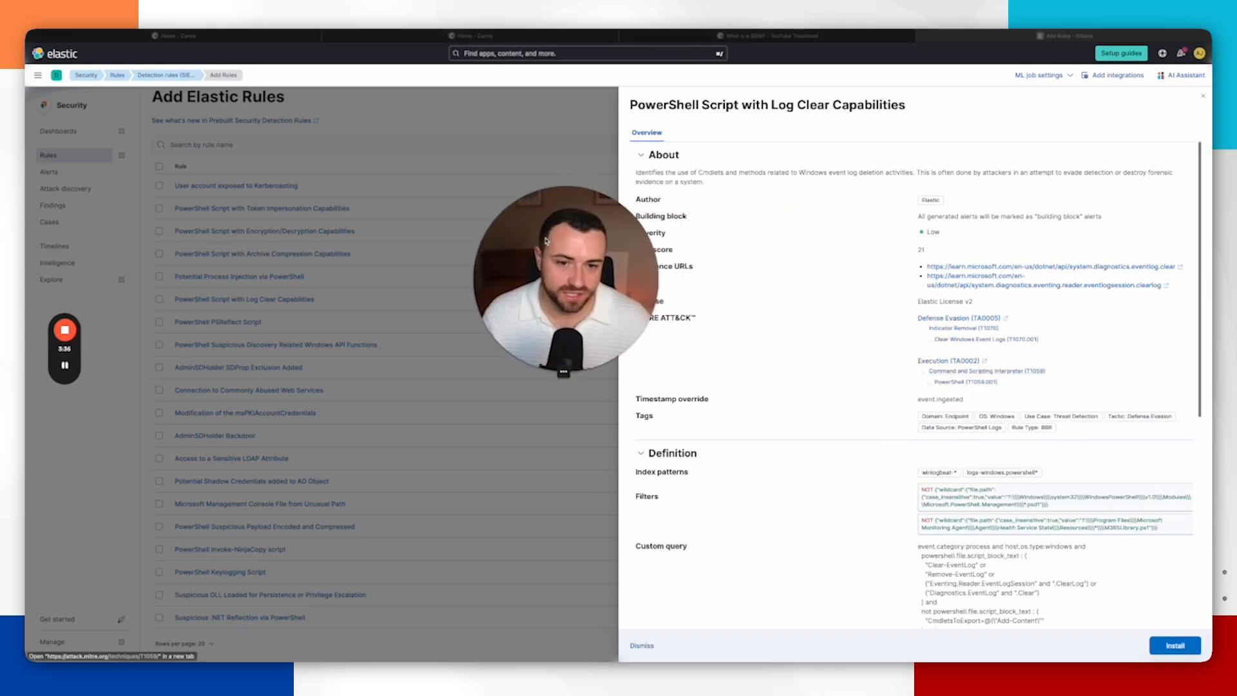
pyautogui.scroll(-3, 878, 215)
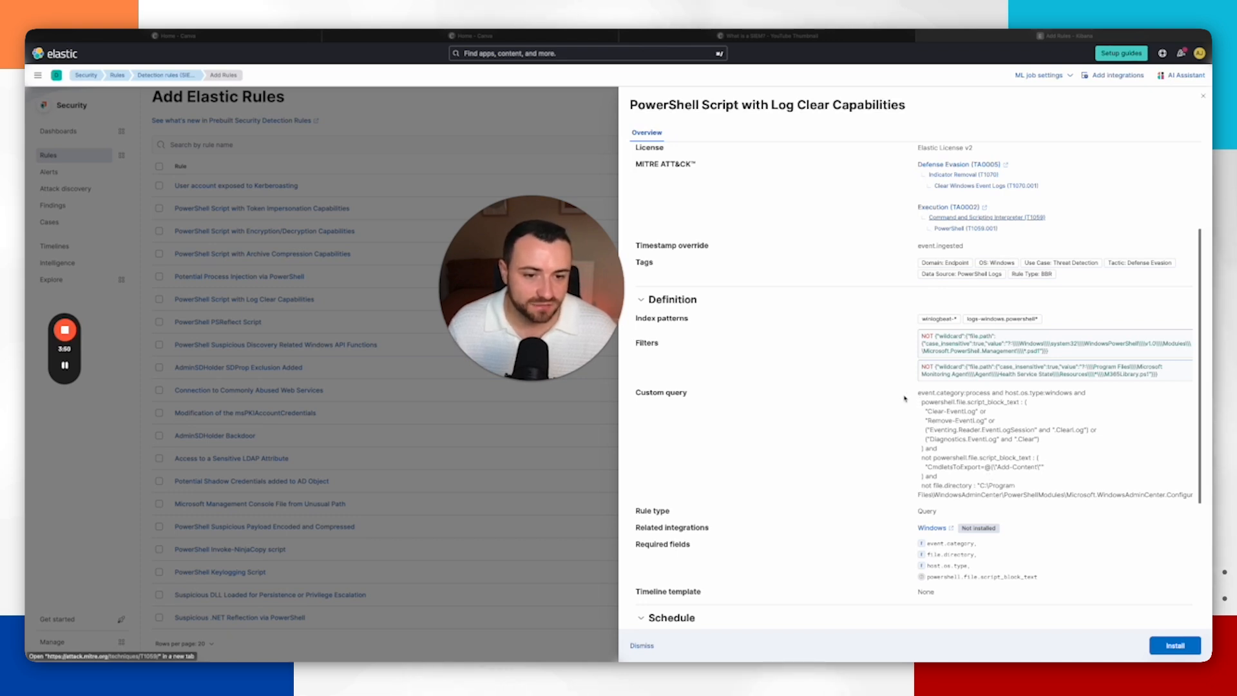
pyautogui.scroll(-1, 963, 447)
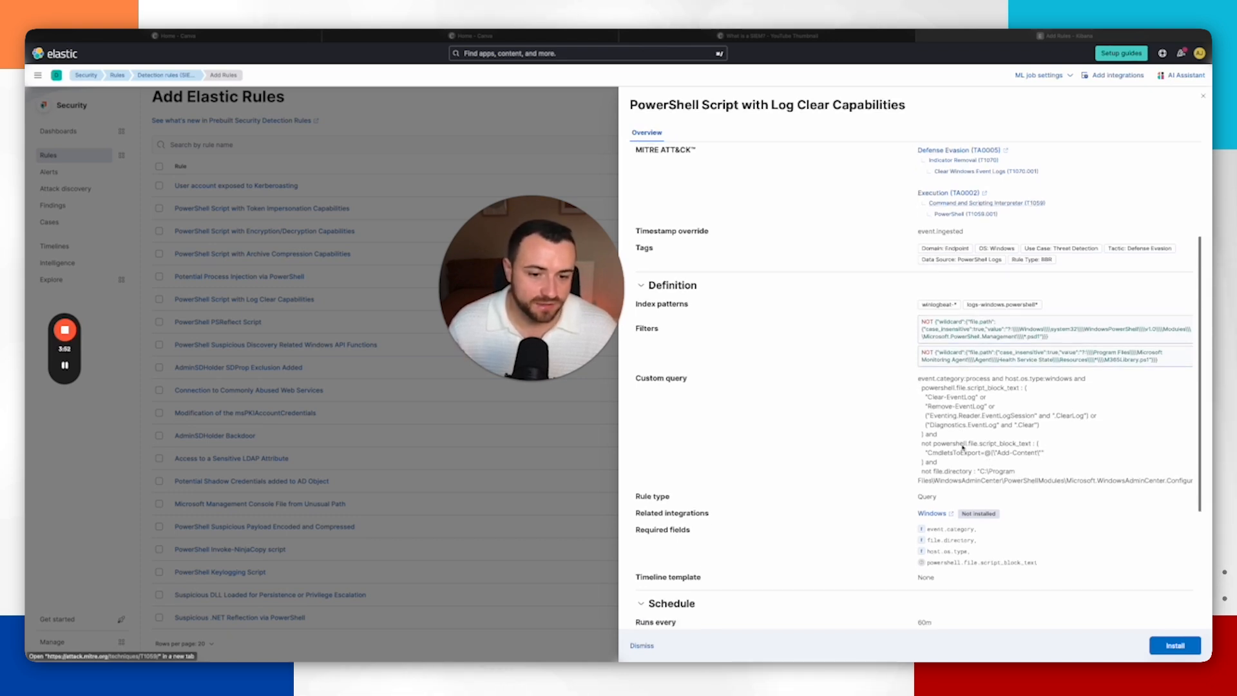
pyautogui.scroll(3, 962, 424)
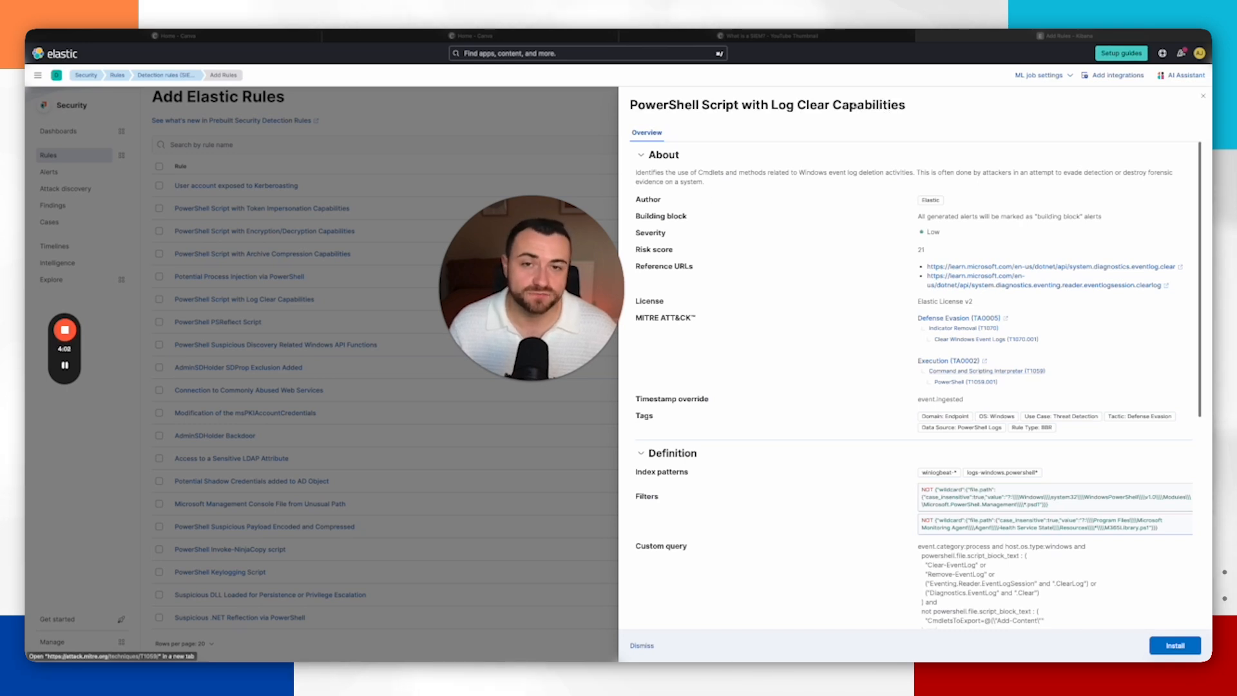
pyautogui.click(262, 297)
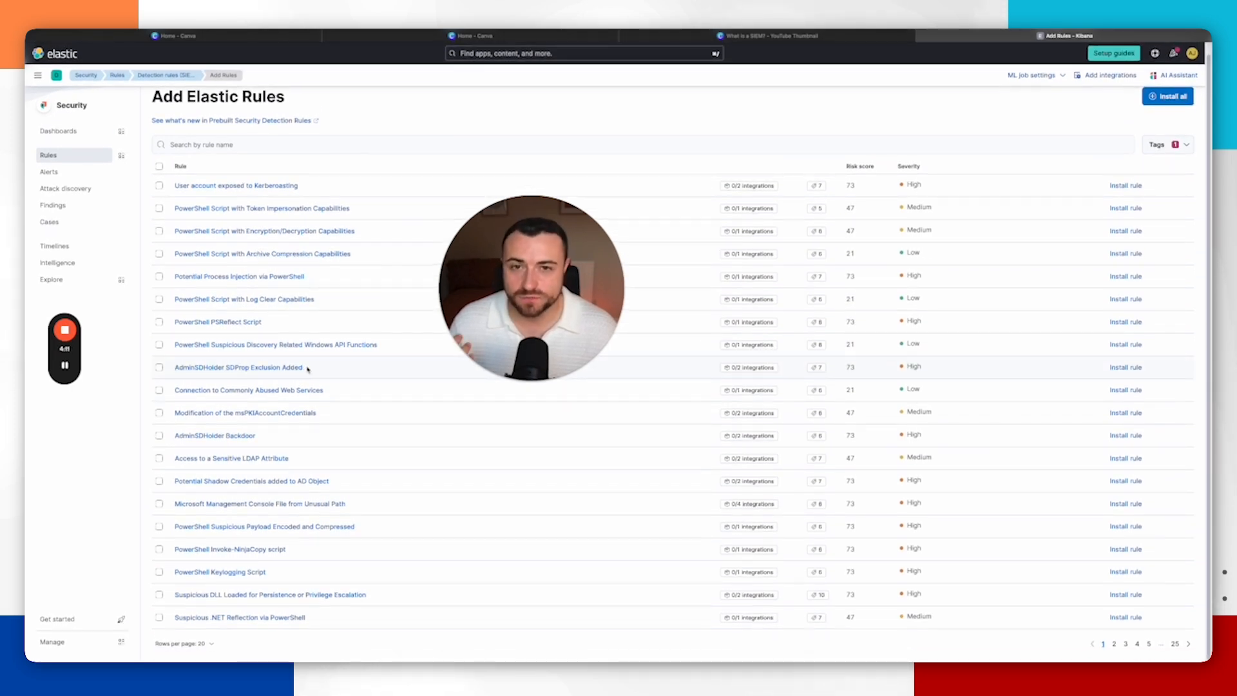
# Step: Open the Alerts page of the Security solution and look over its summary panels
pyautogui.moveTo(521, 316); pyautogui.dragTo(636, 304)
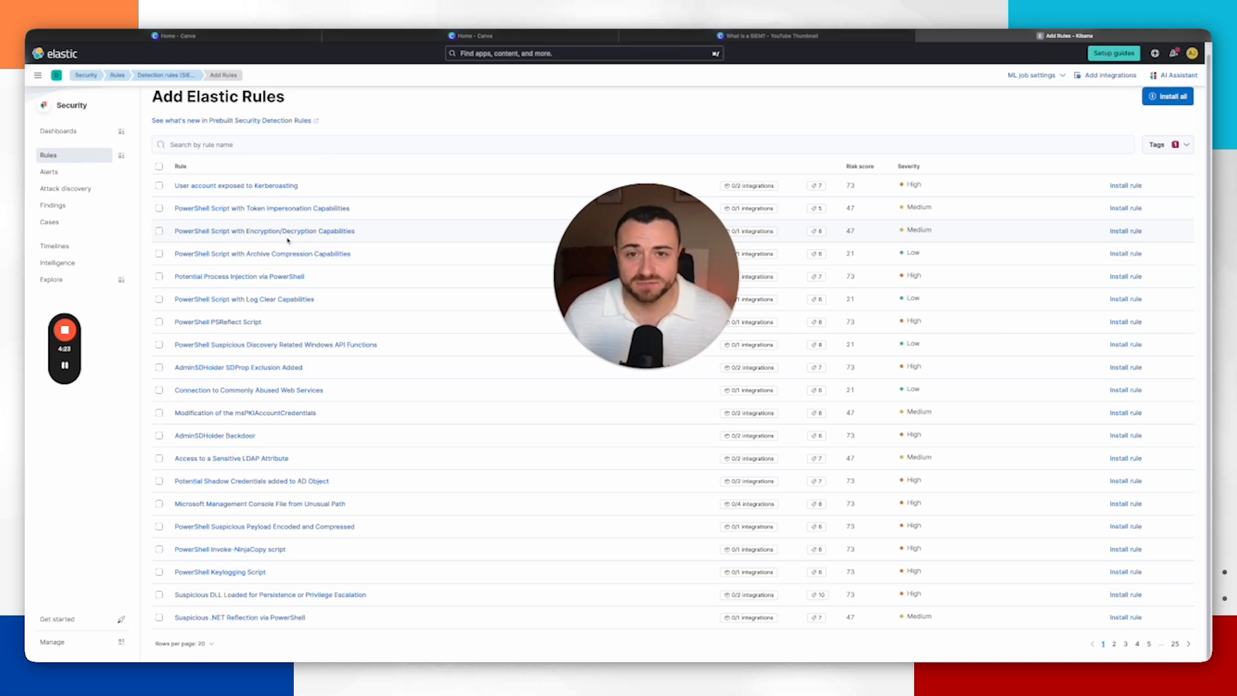
pyautogui.click(279, 187)
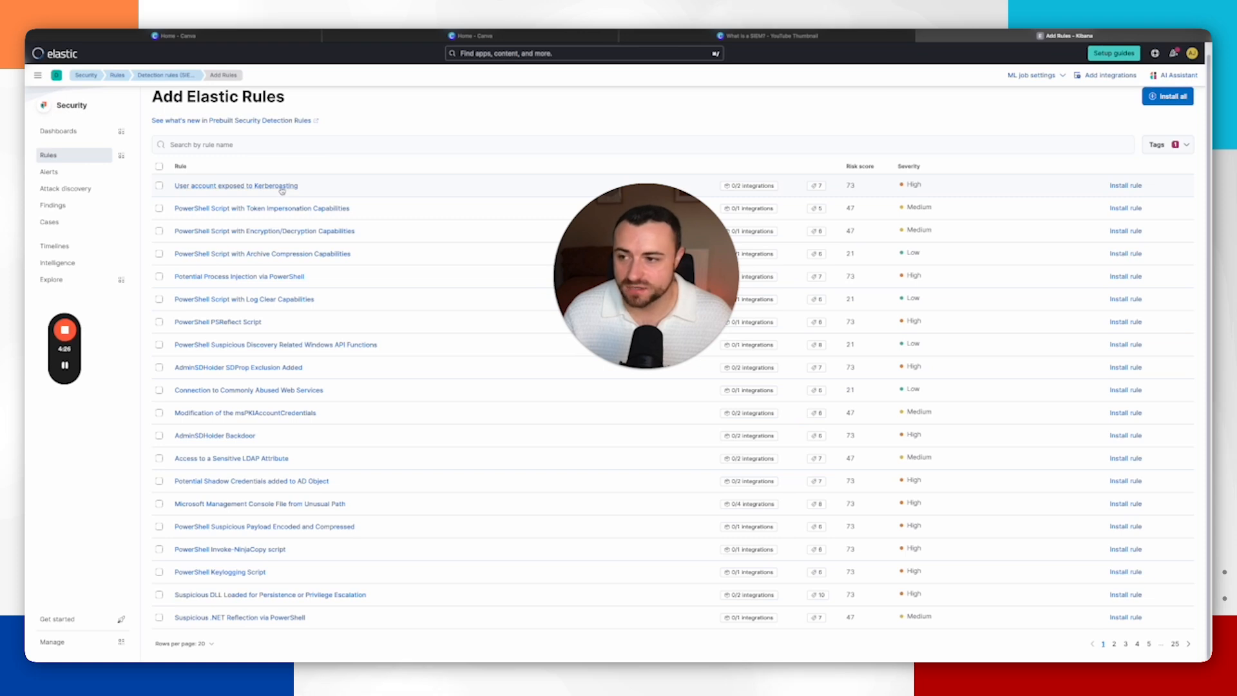
pyautogui.click(59, 175)
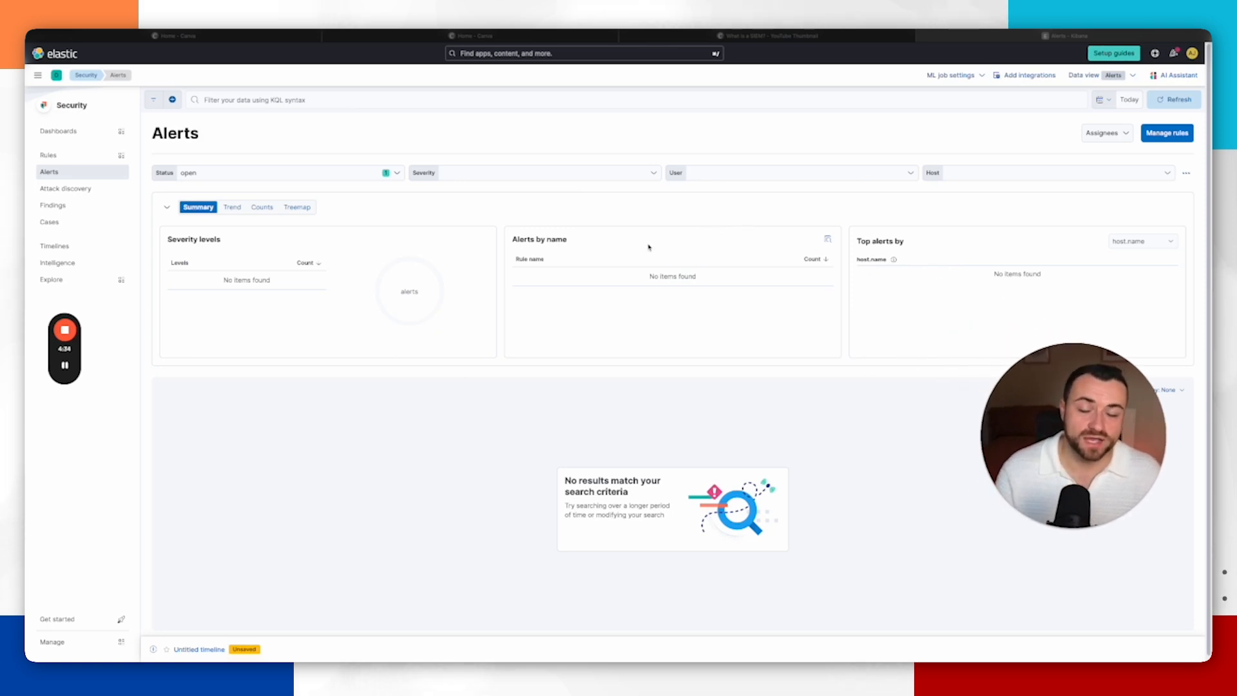
pyautogui.scroll(-1, 137, 283)
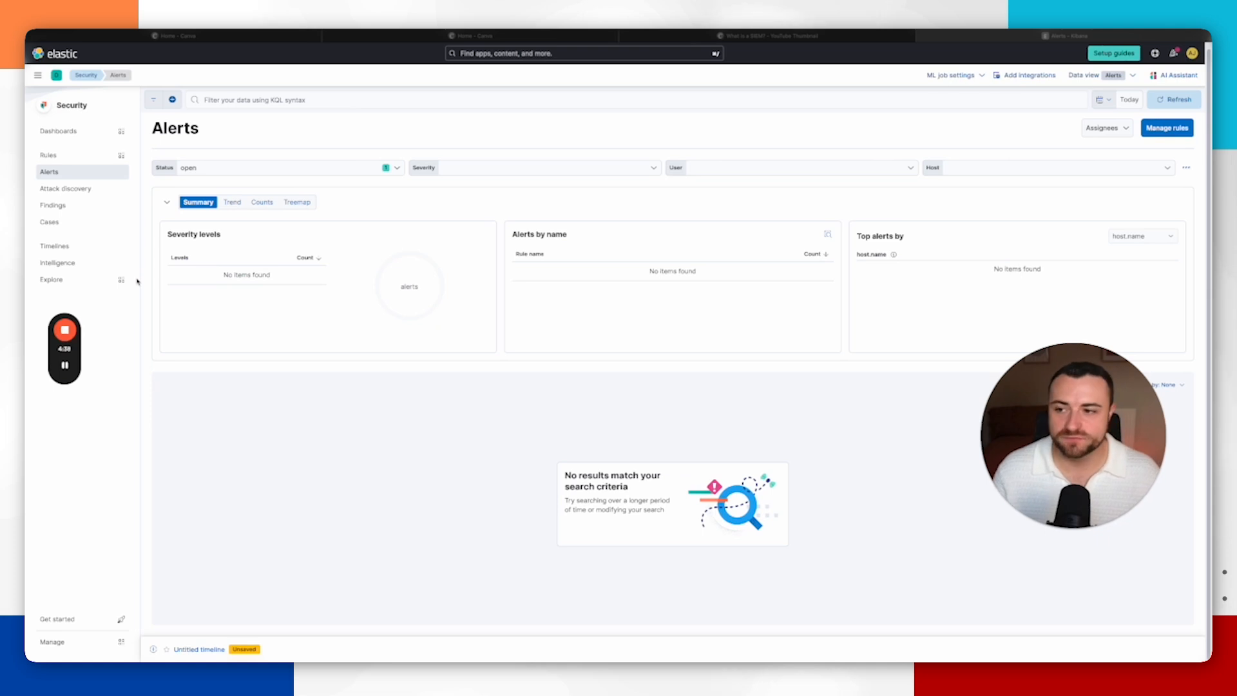
pyautogui.click(96, 226)
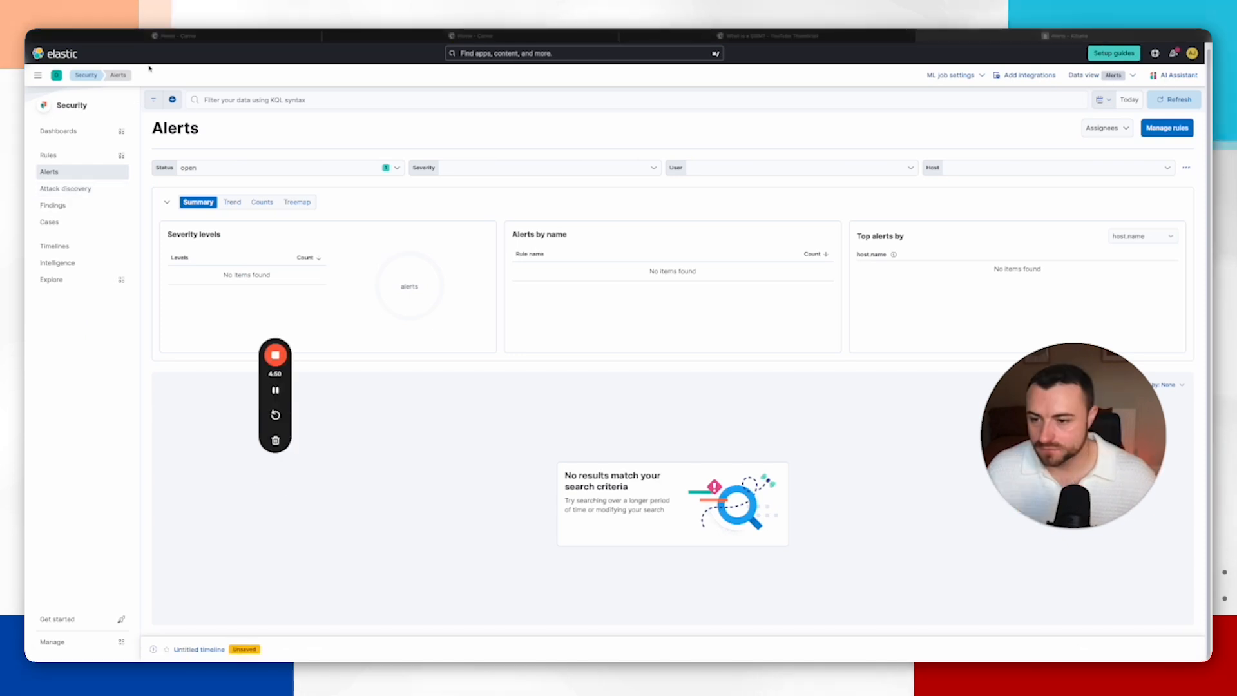
# Step: Open Fleet from the Management section of the main navigation menu
pyautogui.click(39, 77)
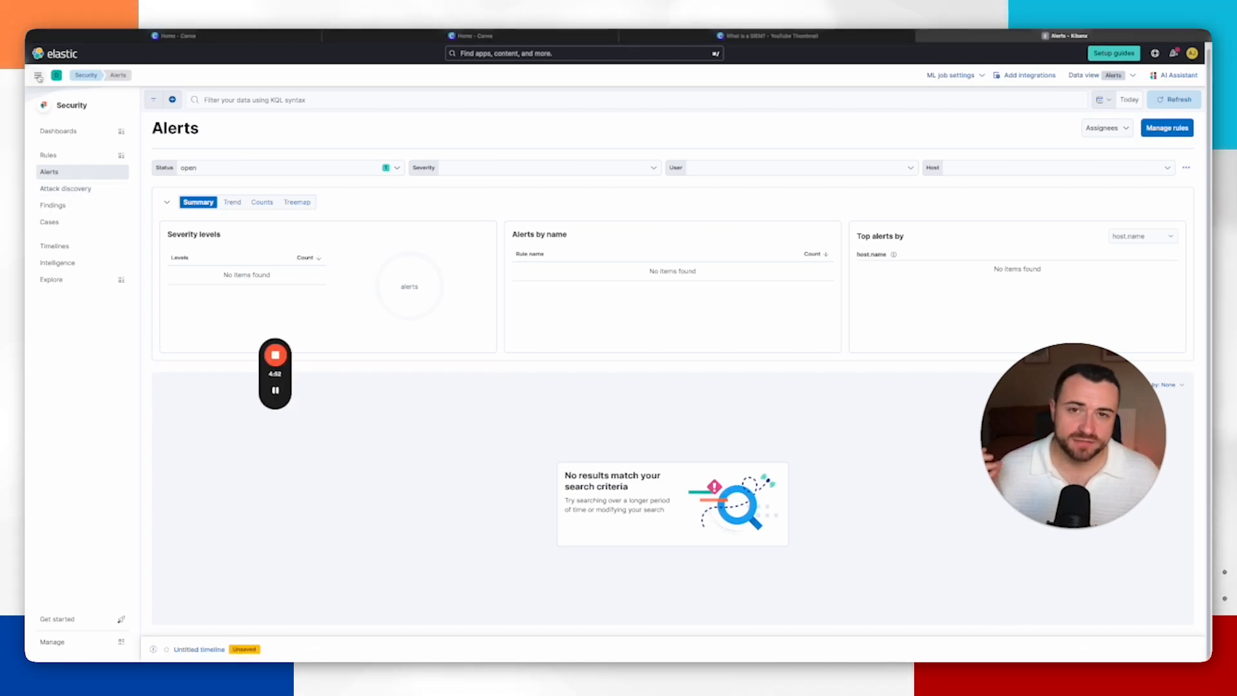
pyautogui.click(38, 77)
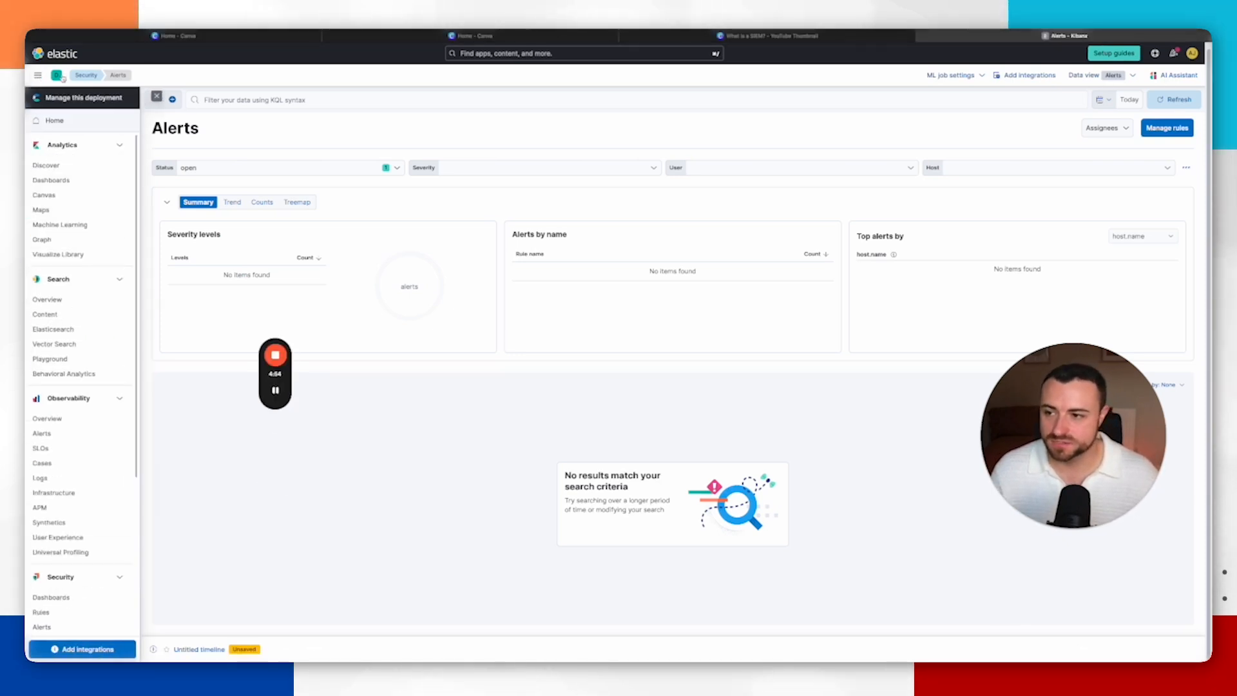
pyautogui.scroll(-4, 76, 322)
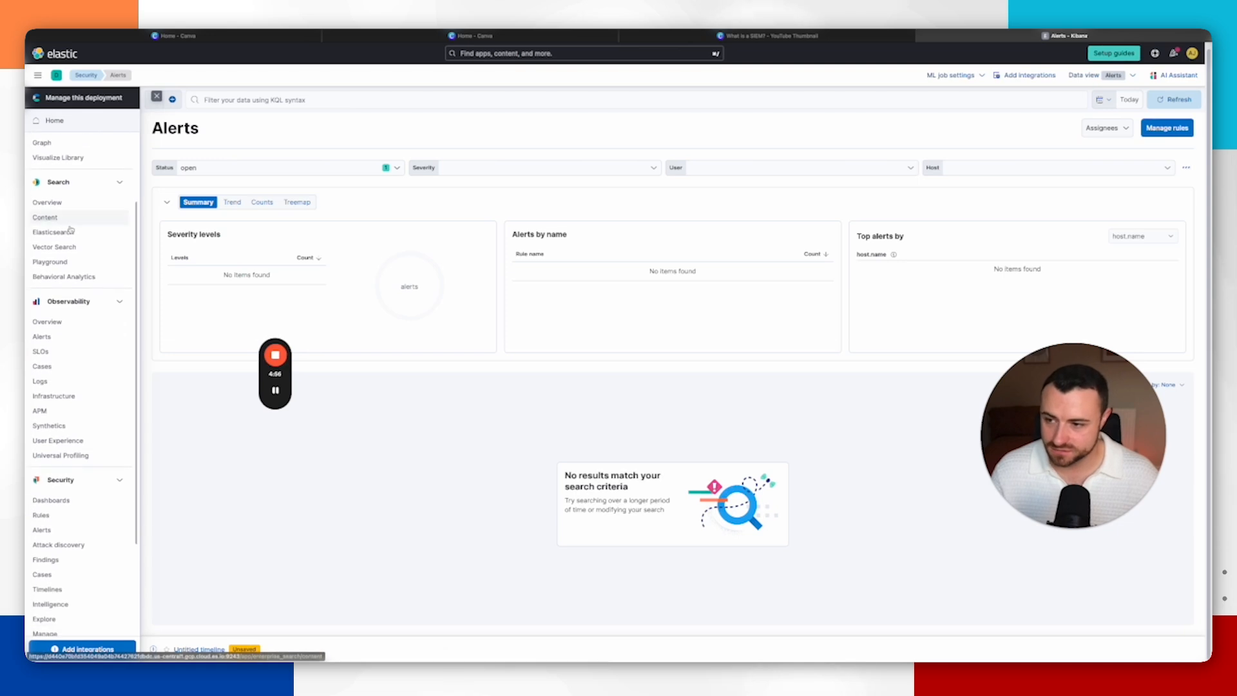
pyautogui.scroll(-1, 78, 327)
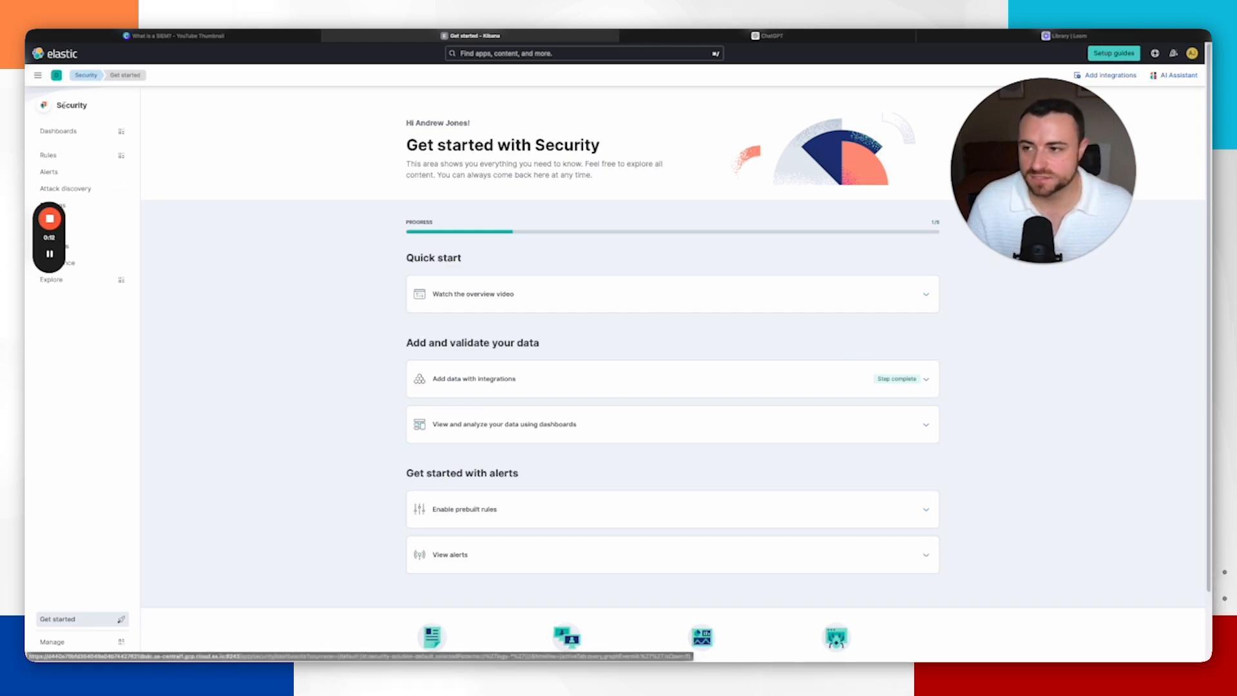
pyautogui.click(38, 76)
pyautogui.scroll(-5, 33, 445)
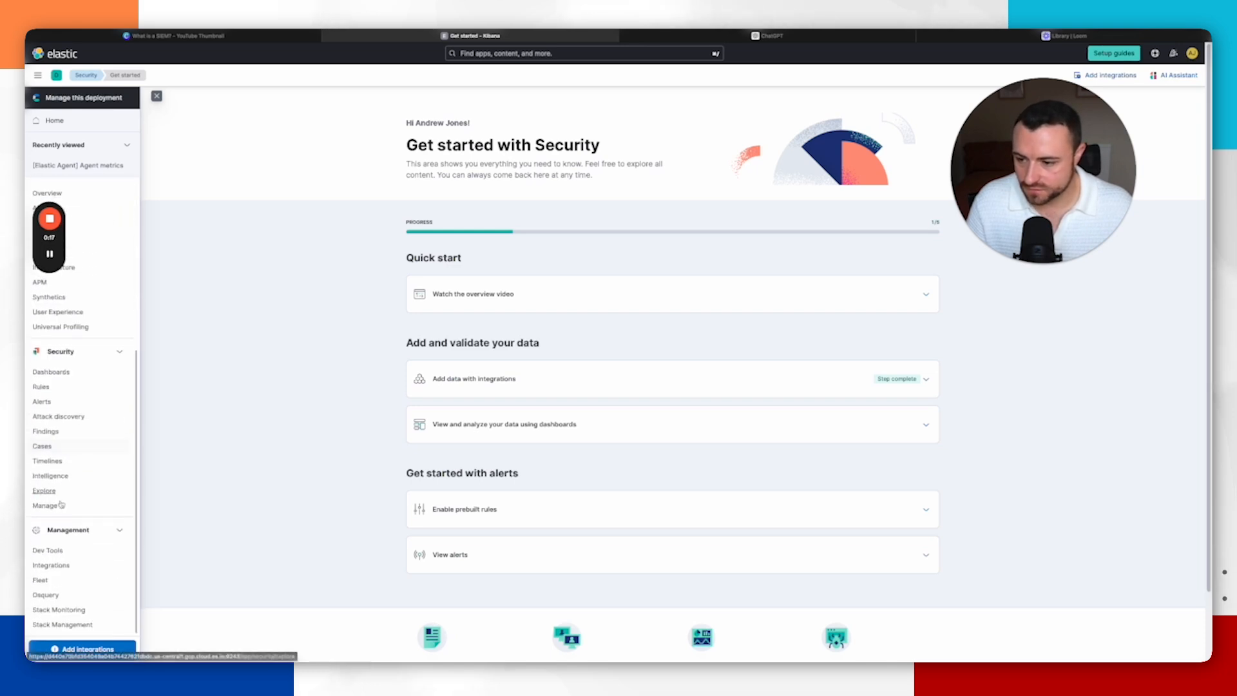
pyautogui.click(42, 581)
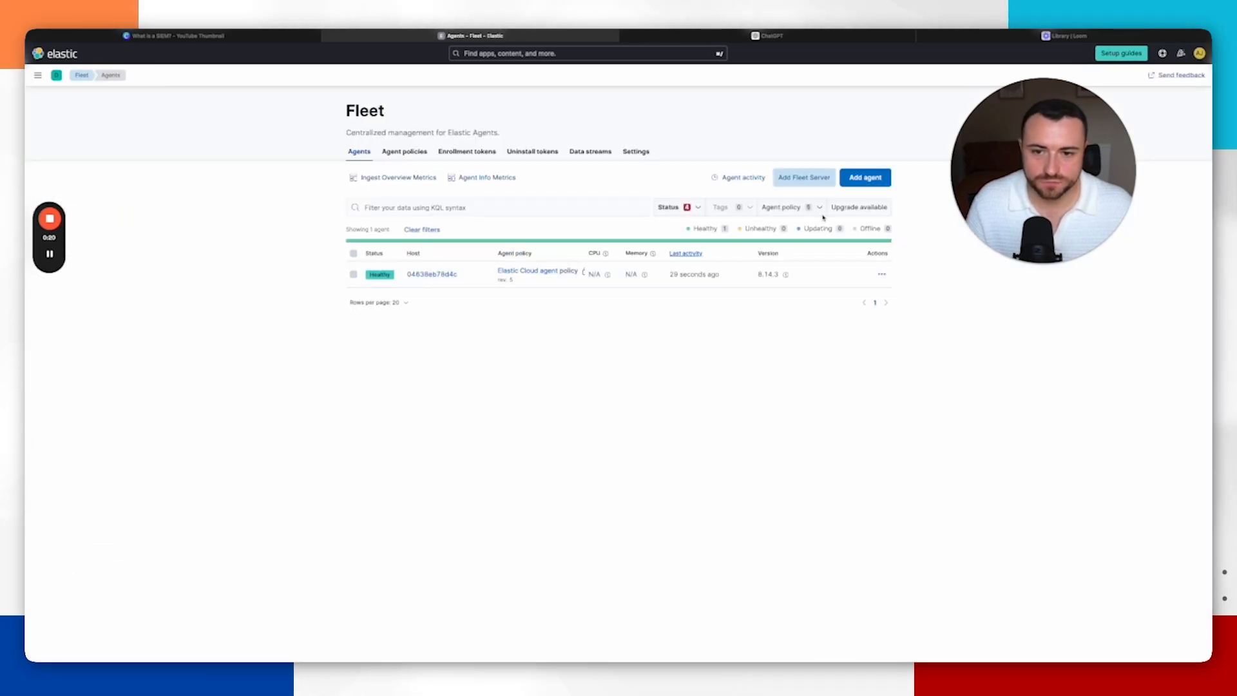
# Step: Start adding an agent and create a new agent policy named Windows Agent Dections
pyautogui.click(866, 177)
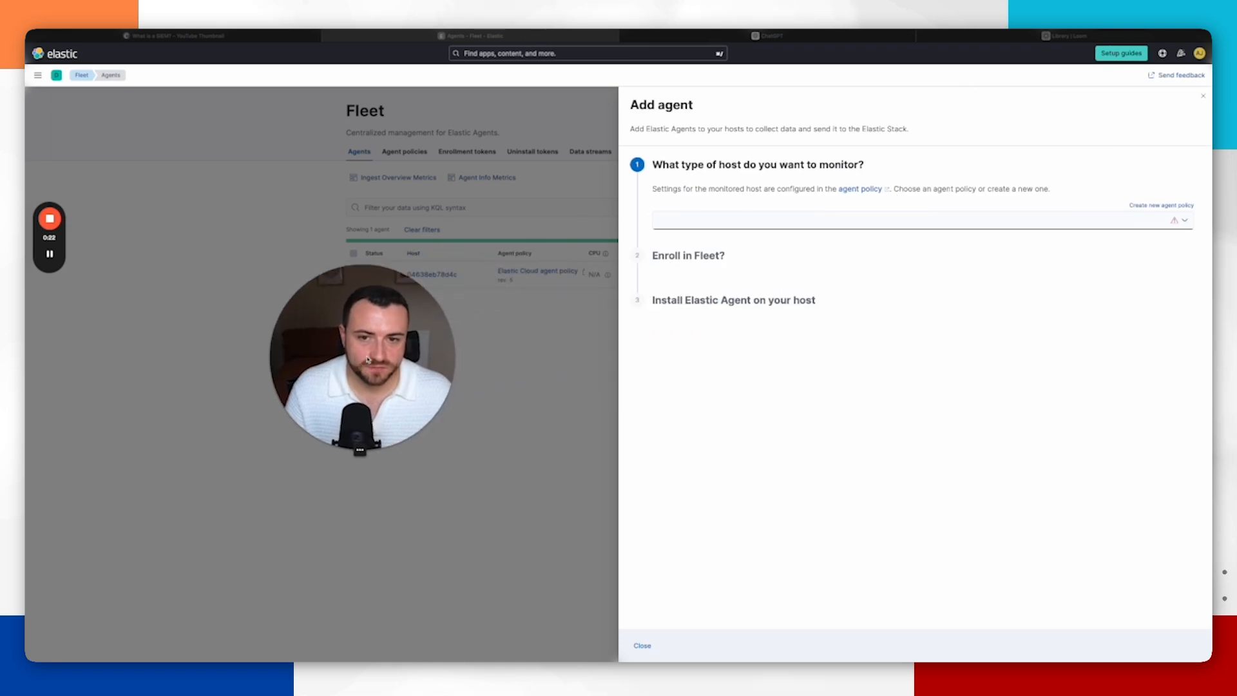
pyautogui.click(1160, 205)
pyautogui.hotkey('ctrl', 'a')
pyautogui.write('Windows ')
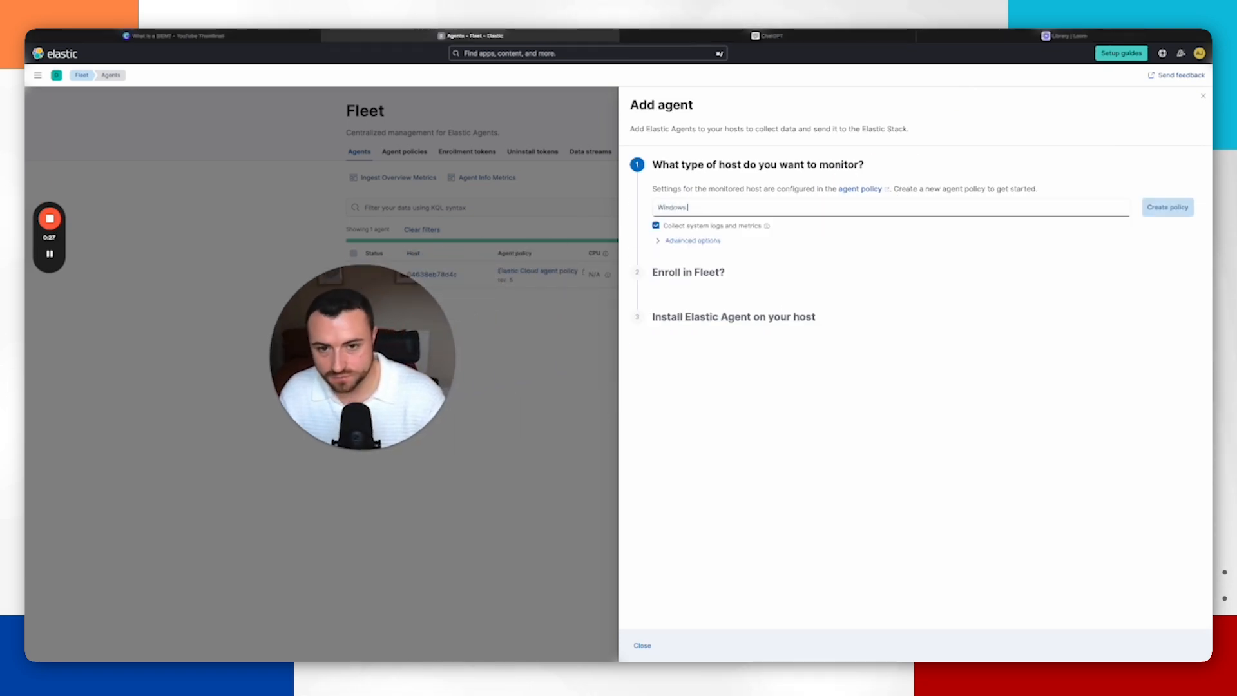
pyautogui.write('Agent De')
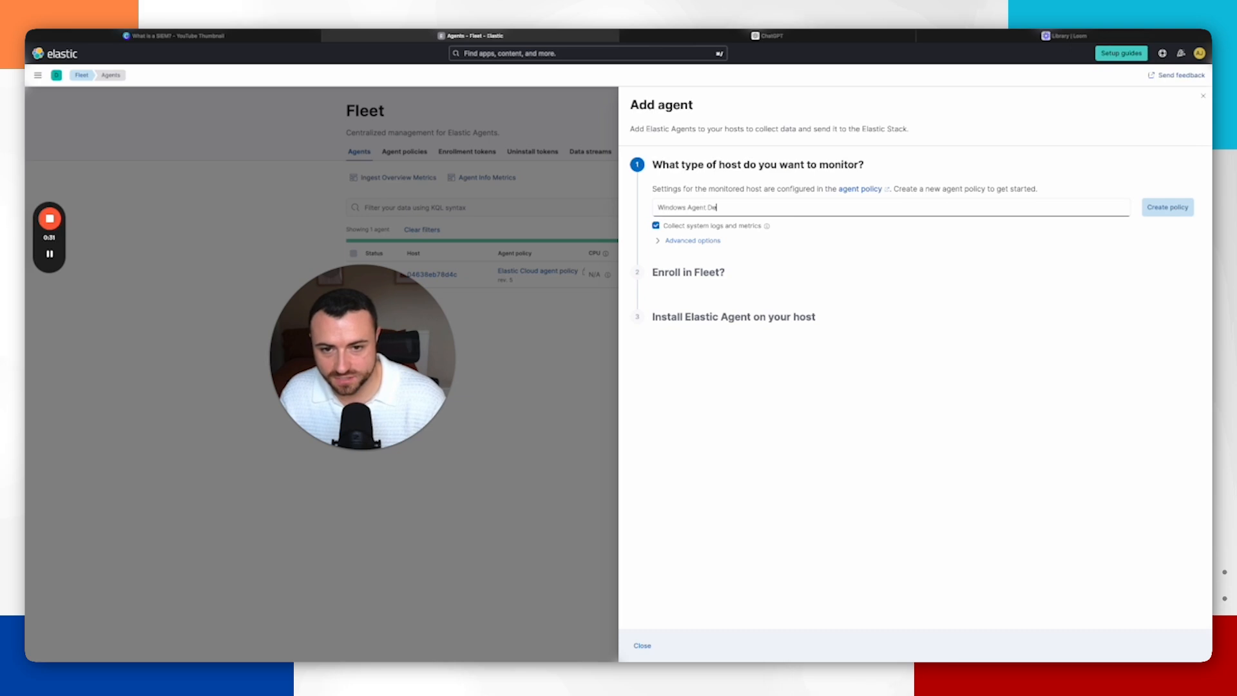
pyautogui.write('ctions')
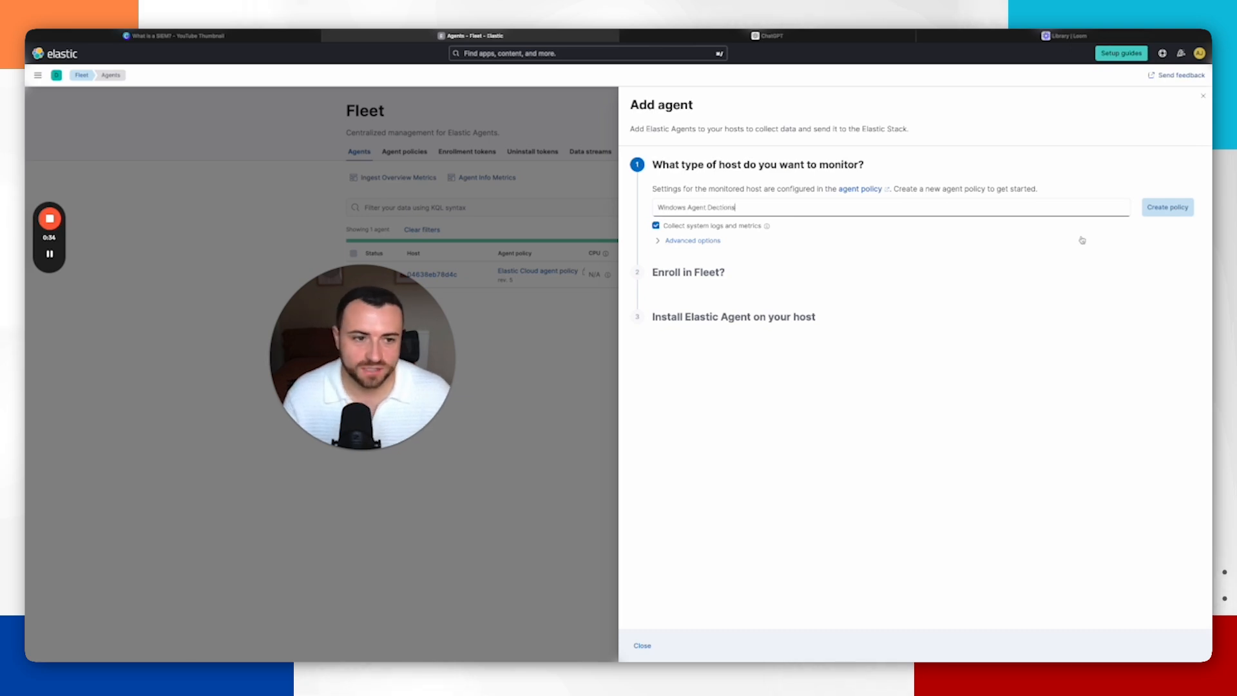
pyautogui.click(1168, 208)
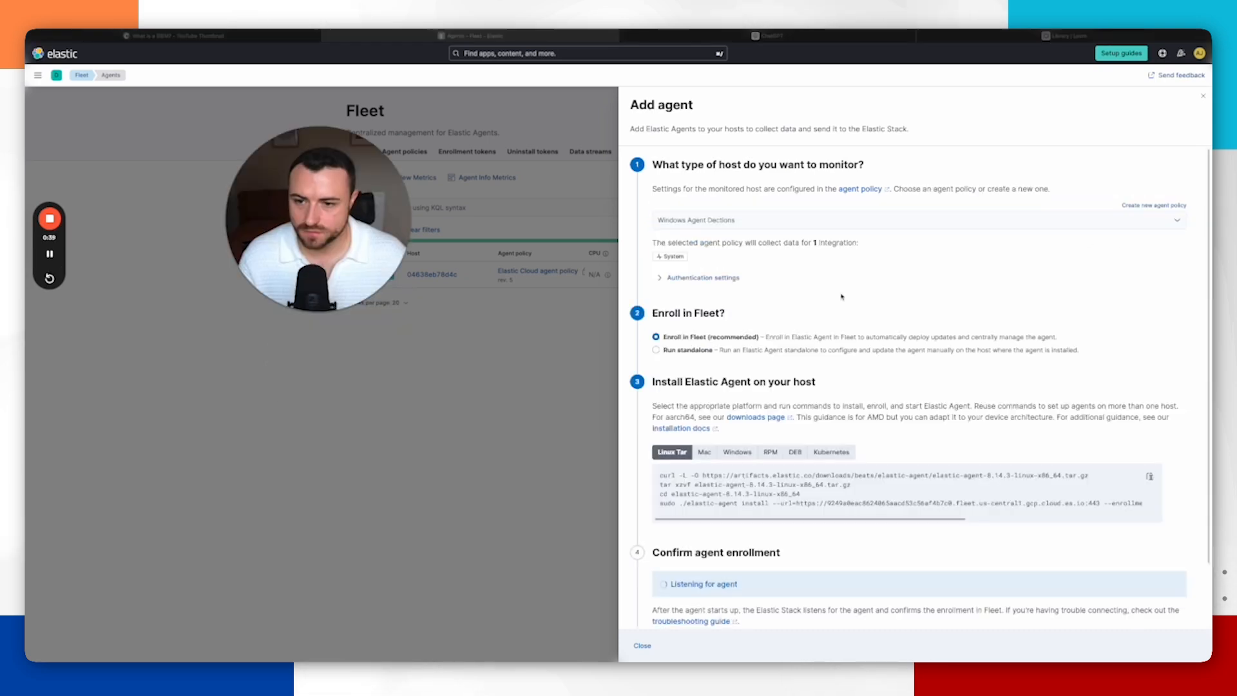
# Step: Choose the Windows platform for the Elastic Agent installation commands
pyautogui.scroll(-1, 786, 299)
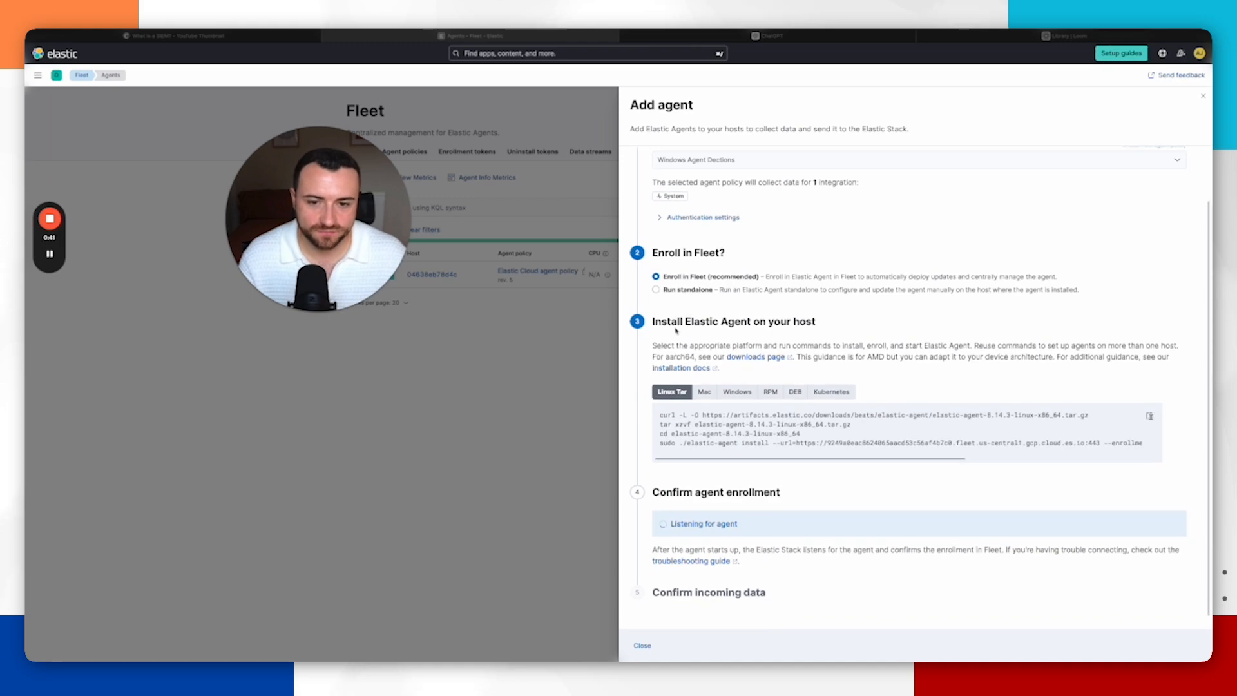
pyautogui.scroll(-1, 718, 329)
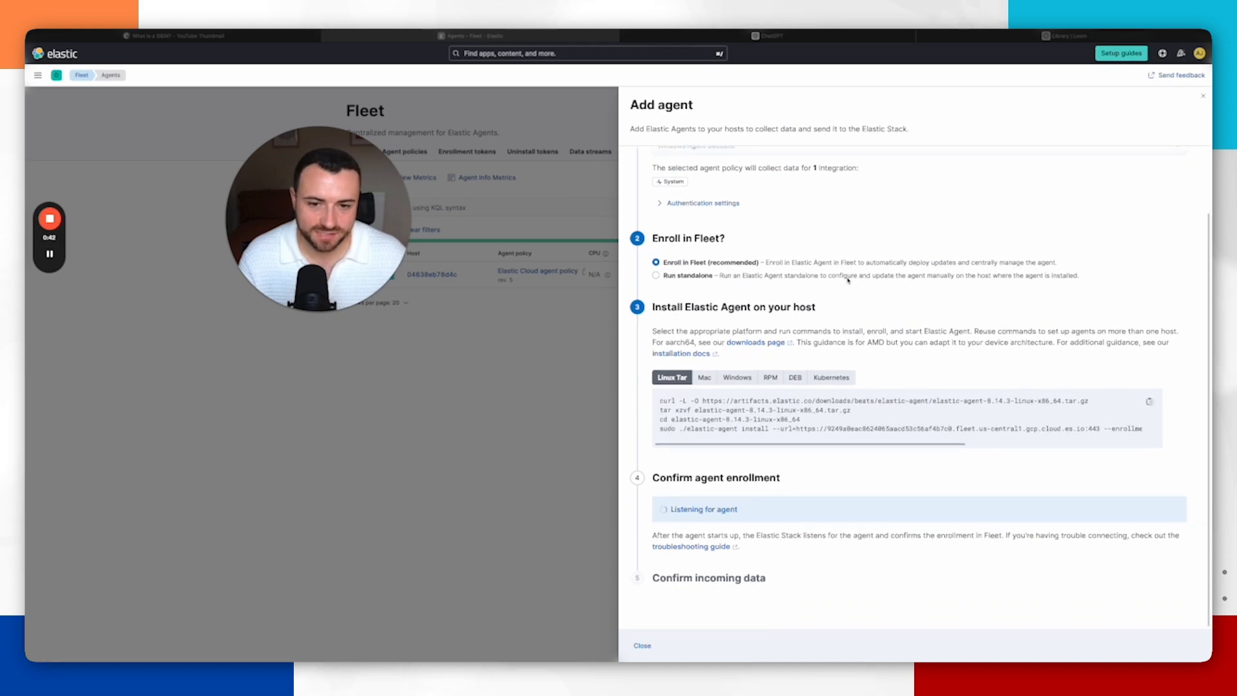
pyautogui.click(735, 380)
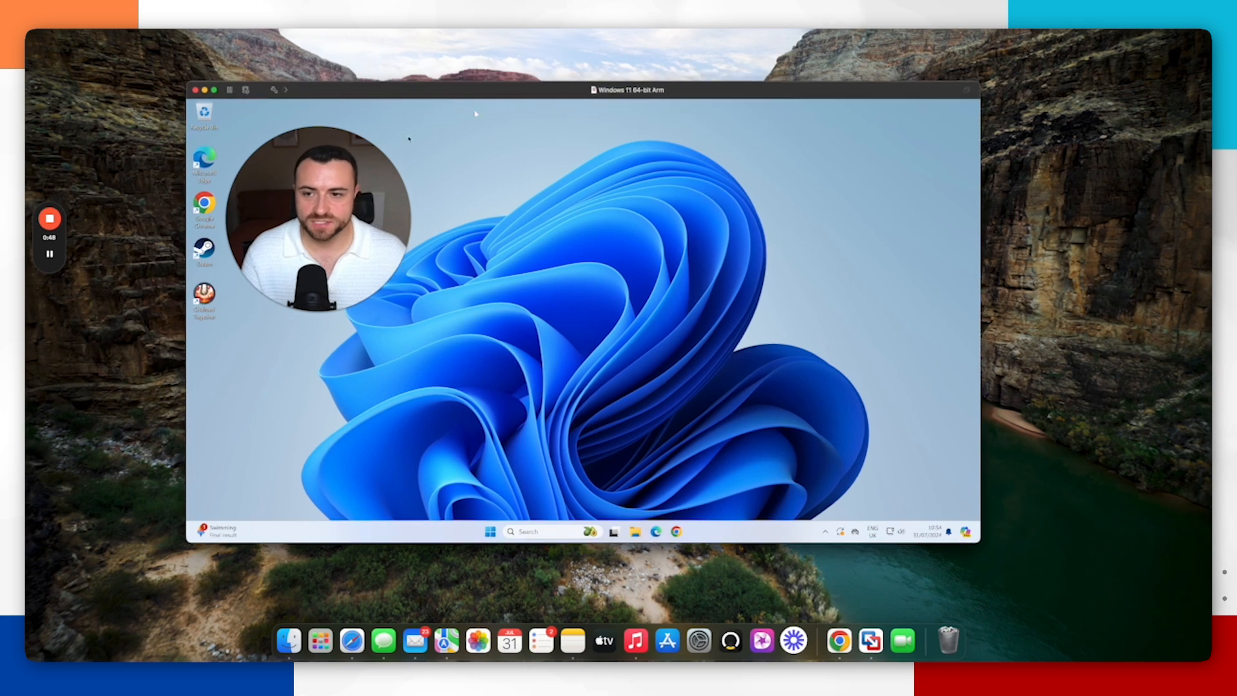
# Step: Switch to the Windows 11 virtual machine and open PowerShell as administrator
pyautogui.moveTo(295, 198); pyautogui.dragTo(270, 157)
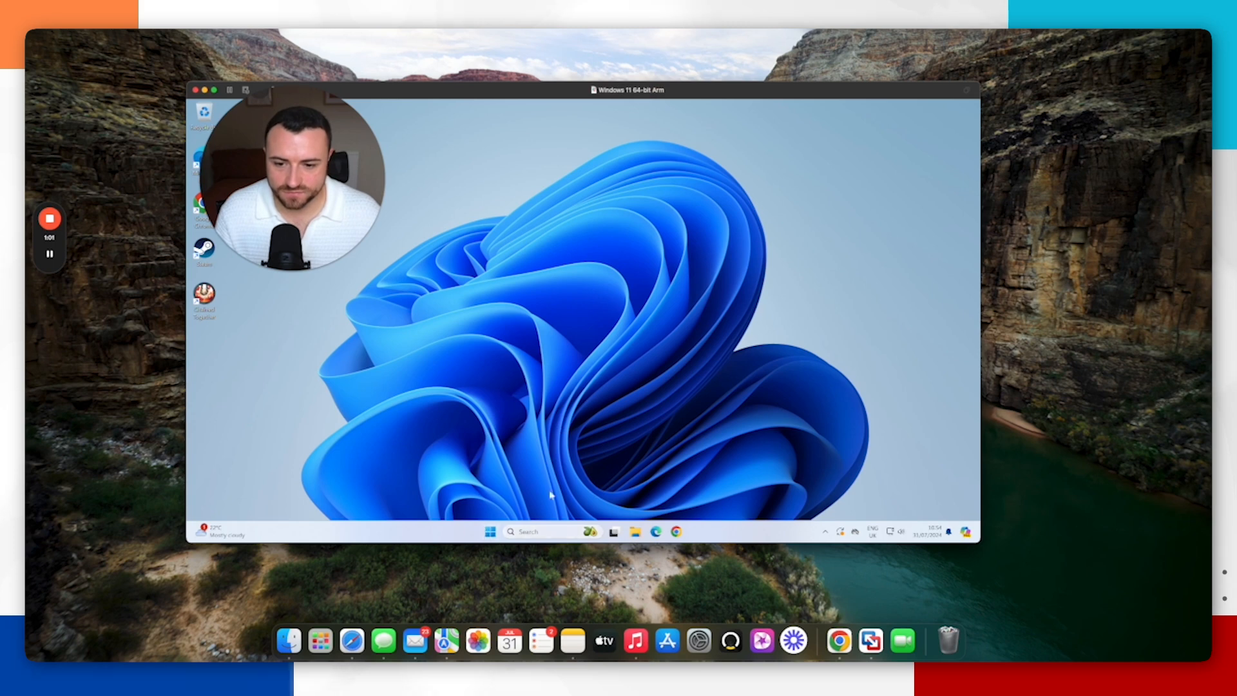
pyautogui.rightClick(565, 421)
pyautogui.click(540, 534)
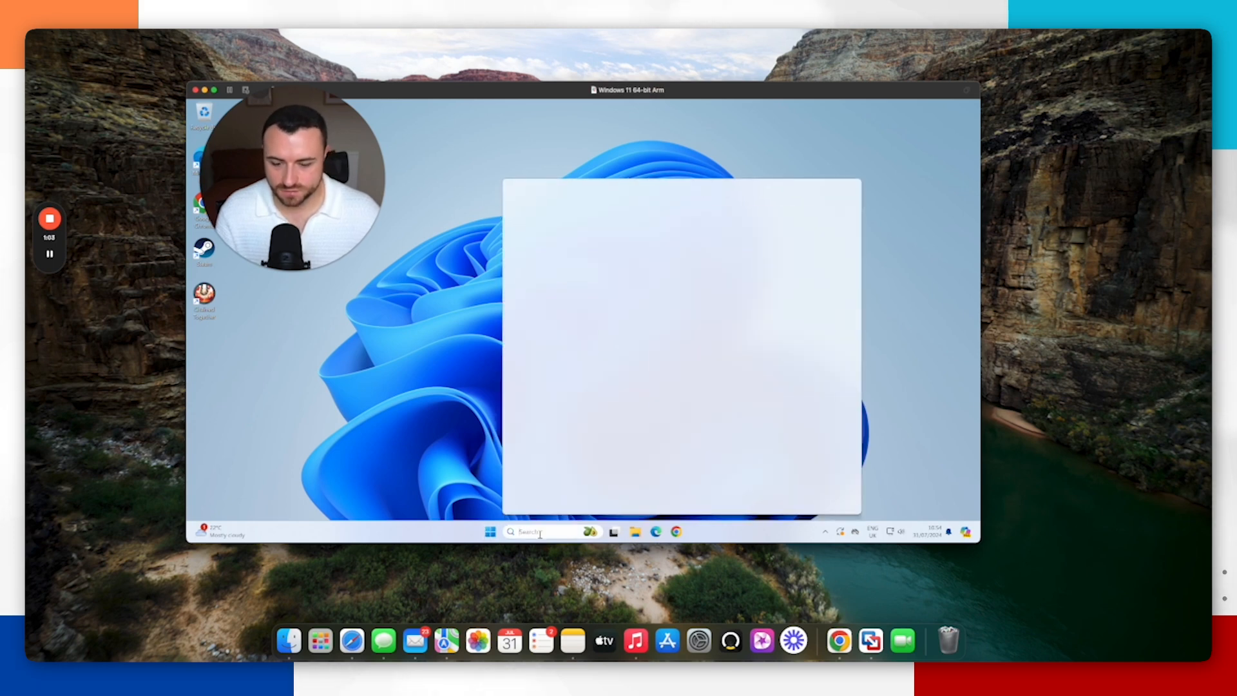
pyautogui.write('o')
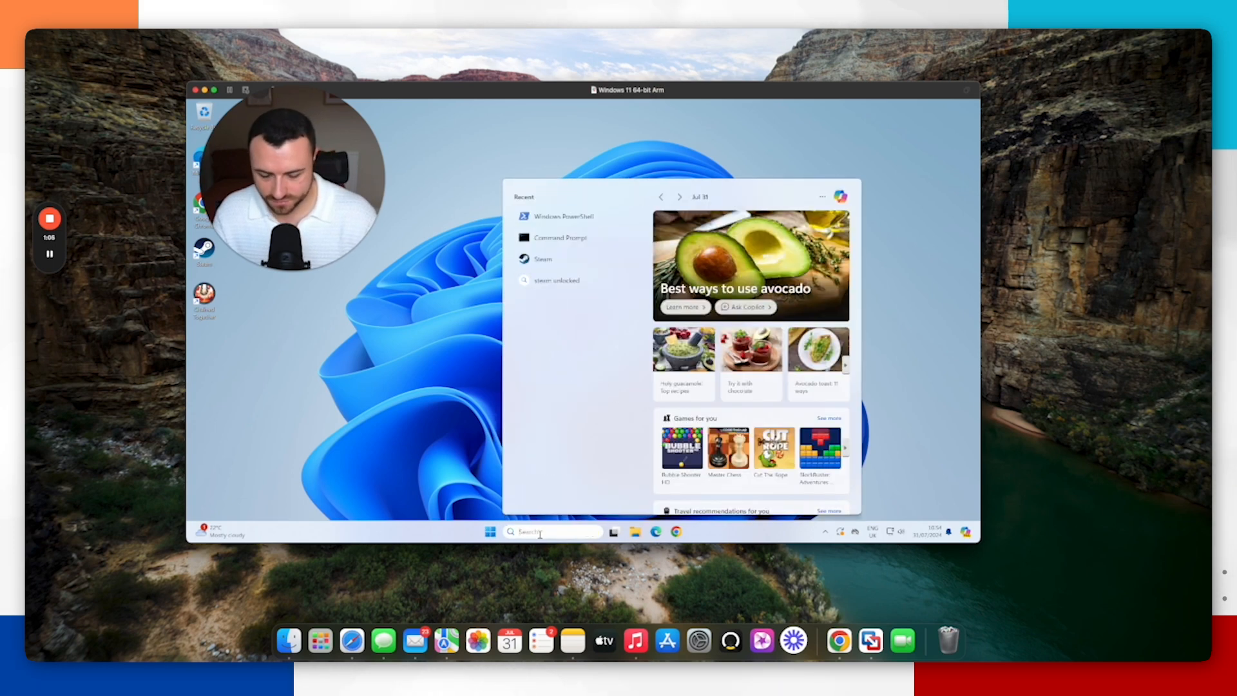
pyautogui.write('power')
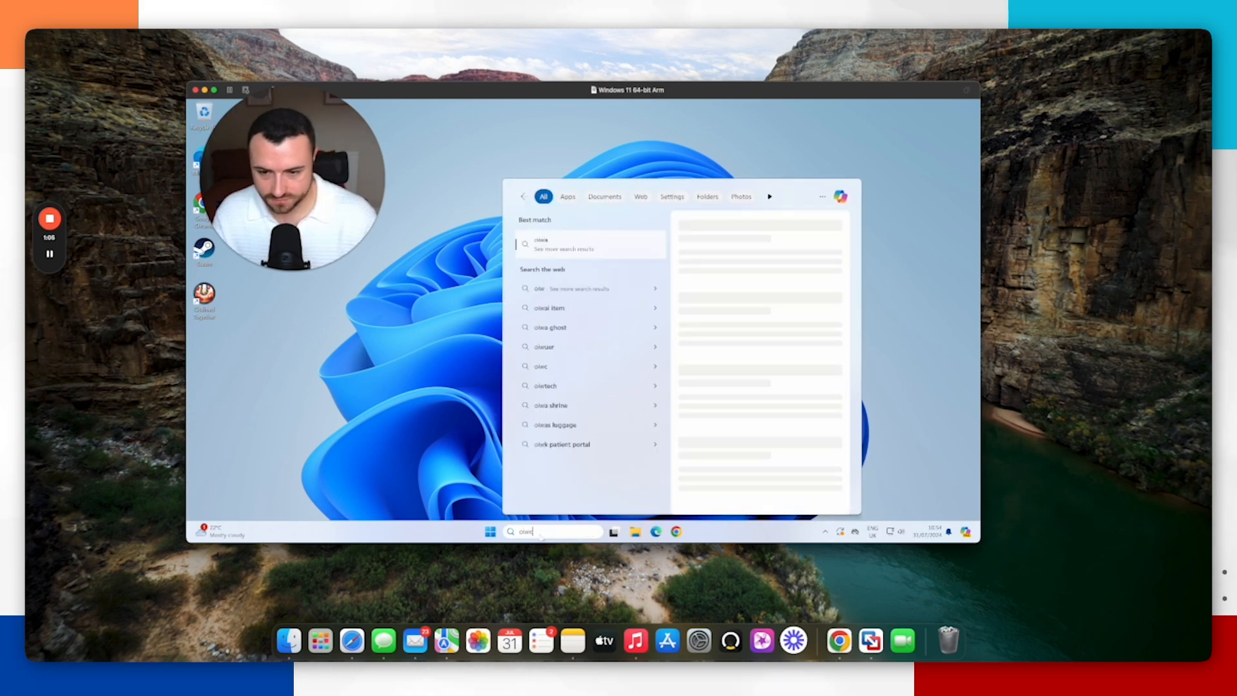
pyautogui.rightClick(578, 248)
pyautogui.click(600, 257)
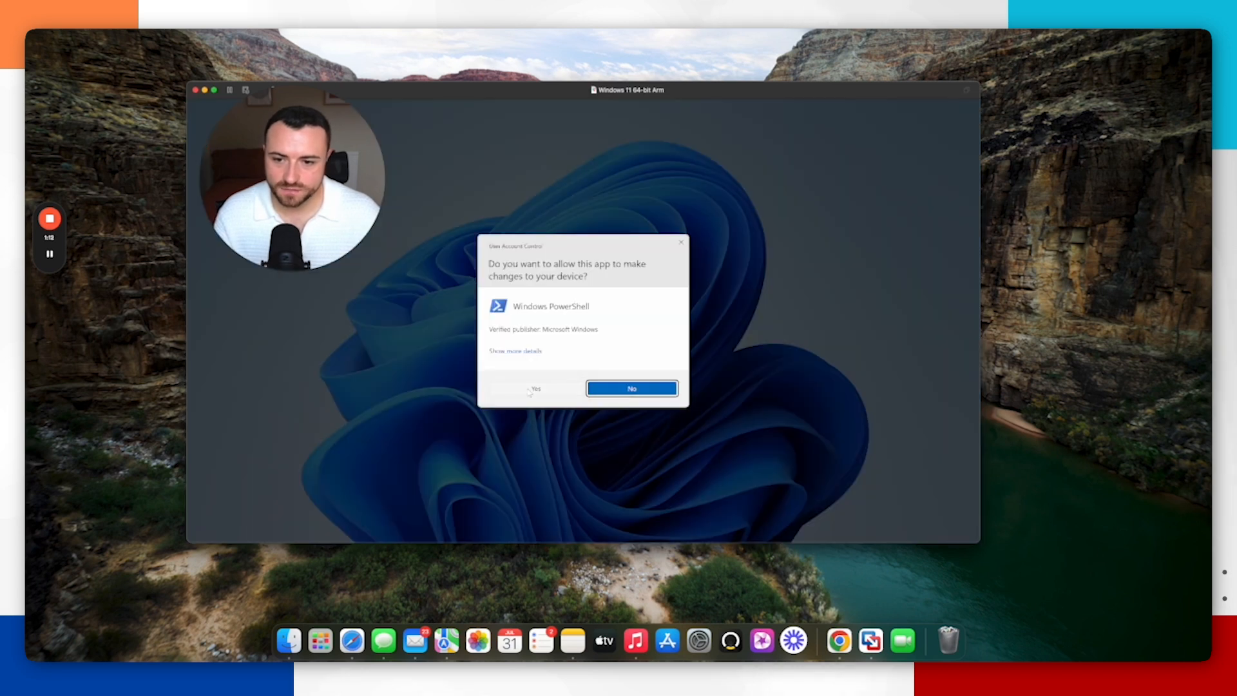
pyautogui.click(532, 389)
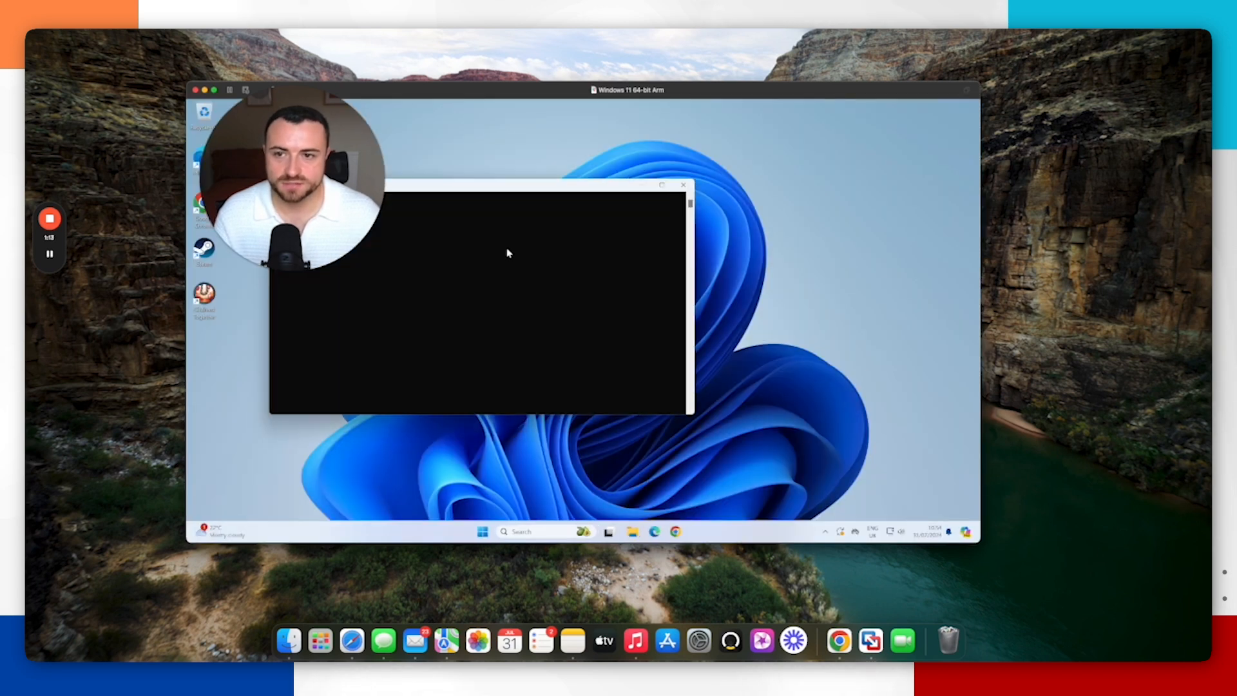
# Step: Run the Set-ExecutionPolicy RemoteSigned -Scope Process command and confirm the execution policy change with Y
pyautogui.write('Set-ExecutionPolicy RemoteSigned -Scope Process')
pyautogui.press('Return')
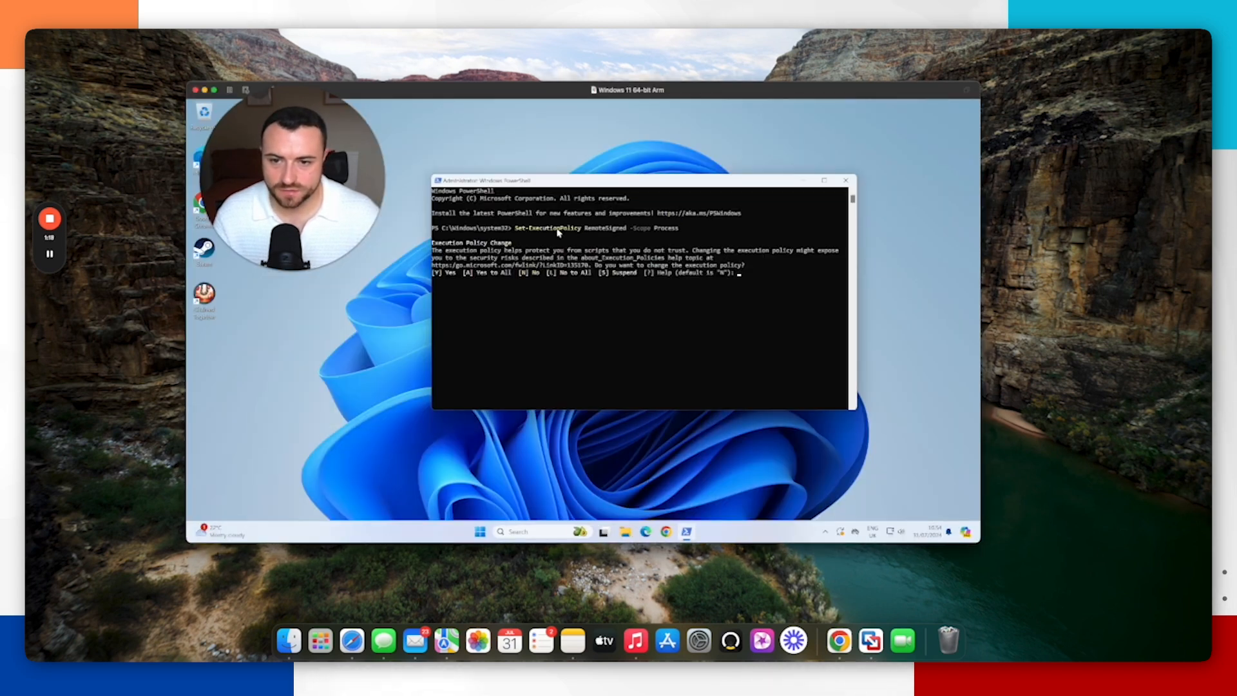
pyautogui.click(751, 276)
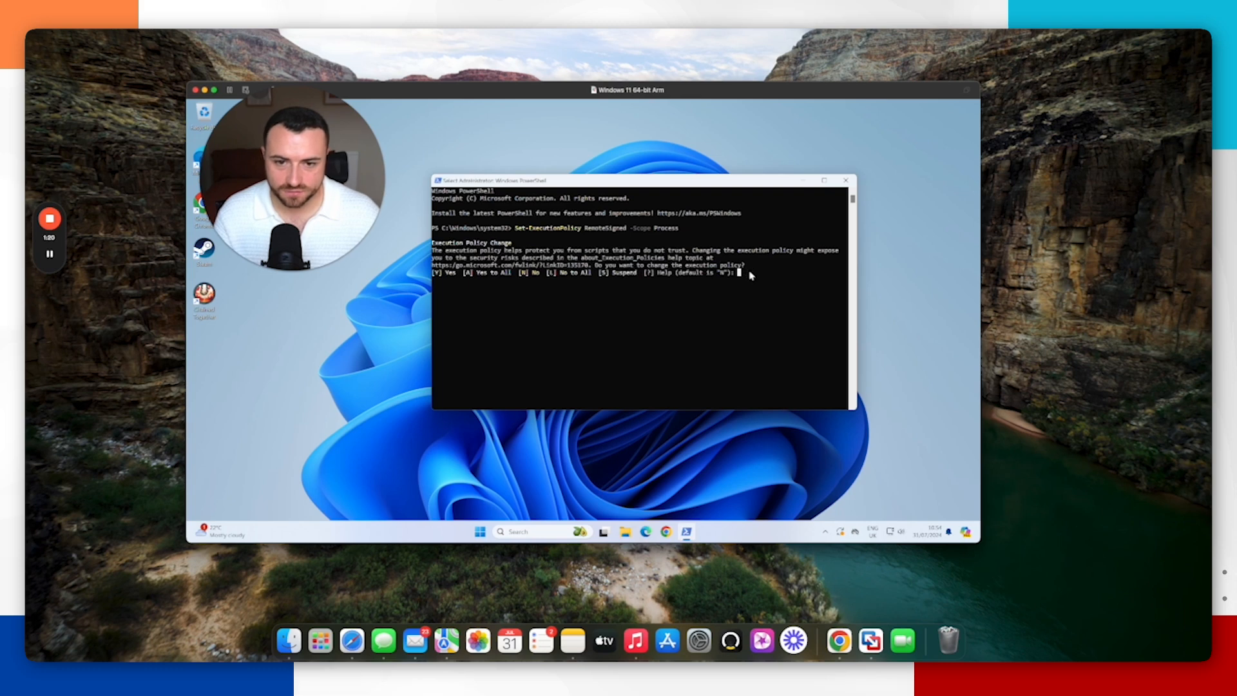
pyautogui.write('y')
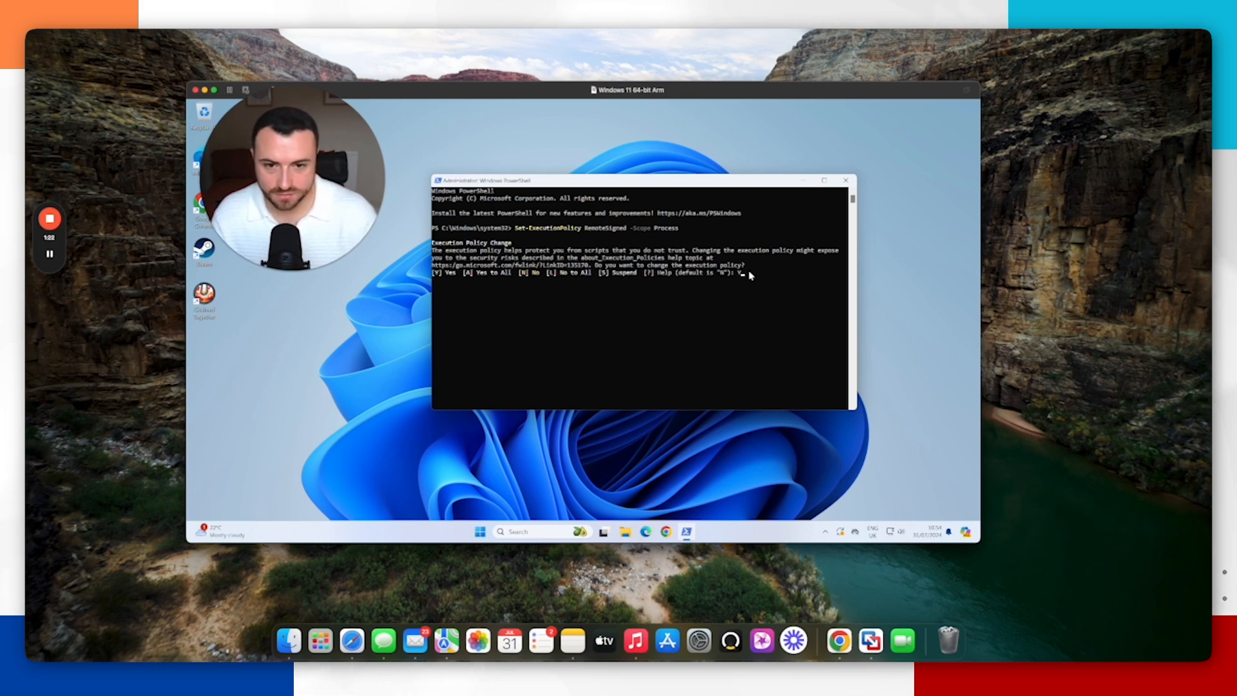
pyautogui.press('Return')
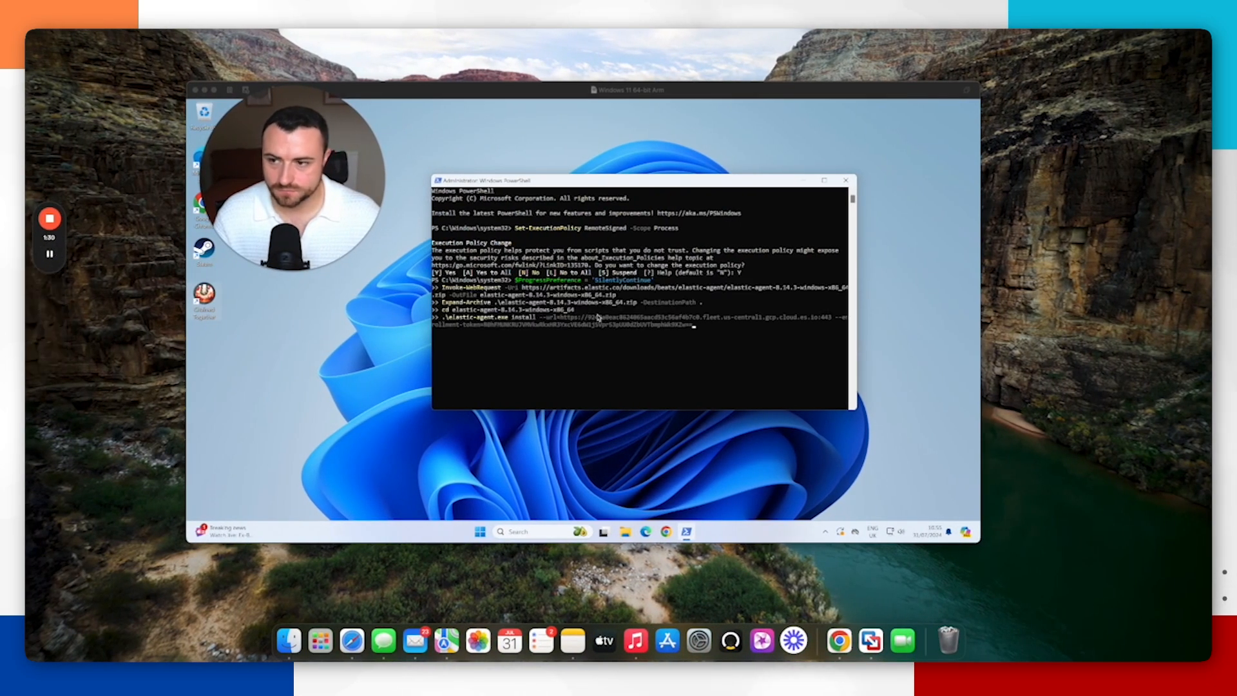
# Step: Run the Elastic Agent download, extract and install commands to enroll the Windows host, then return to the browser
pyautogui.click(706, 331)
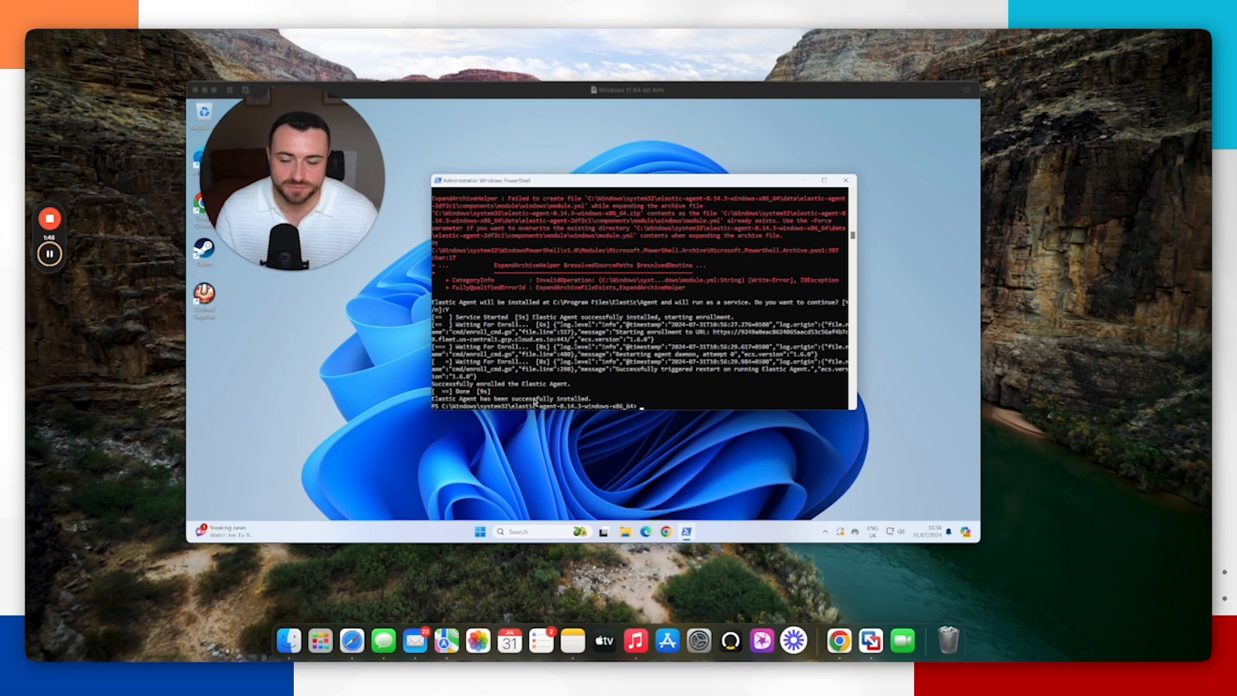
pyautogui.hotkey('ctrl', 'Right')
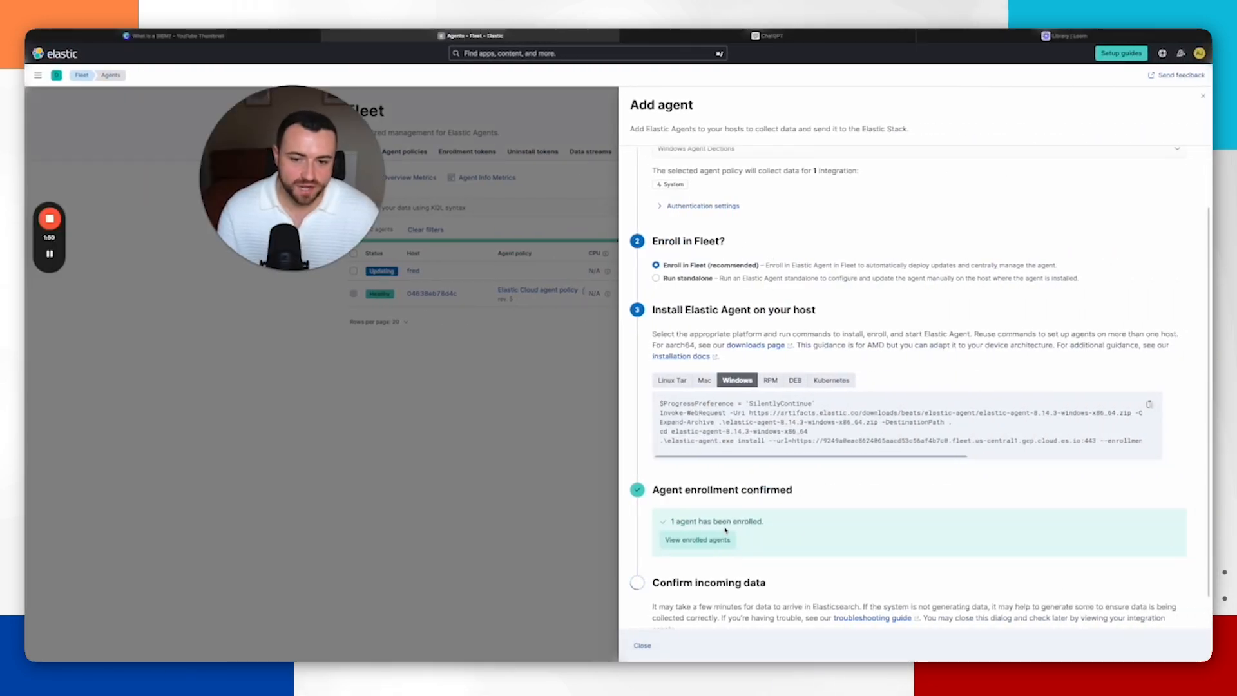
# Step: Check the agent enrollment and incoming data confirmations, then close the Add agent panel
pyautogui.scroll(-1, 726, 531)
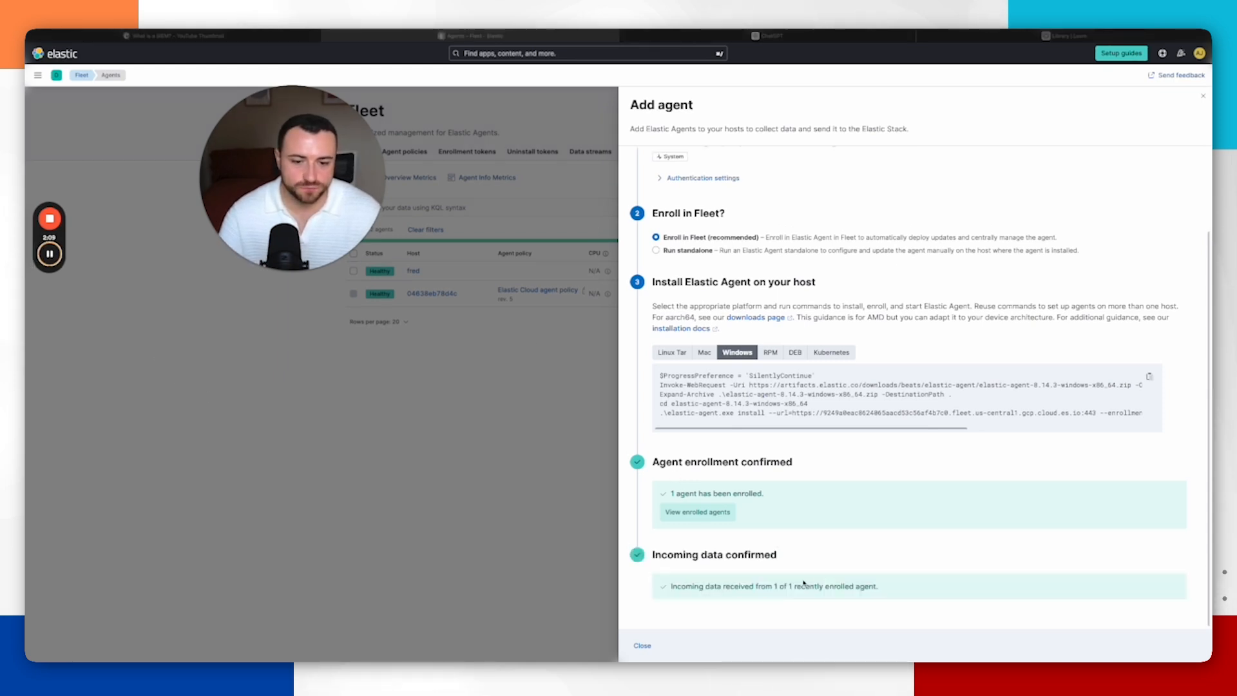
pyautogui.click(534, 440)
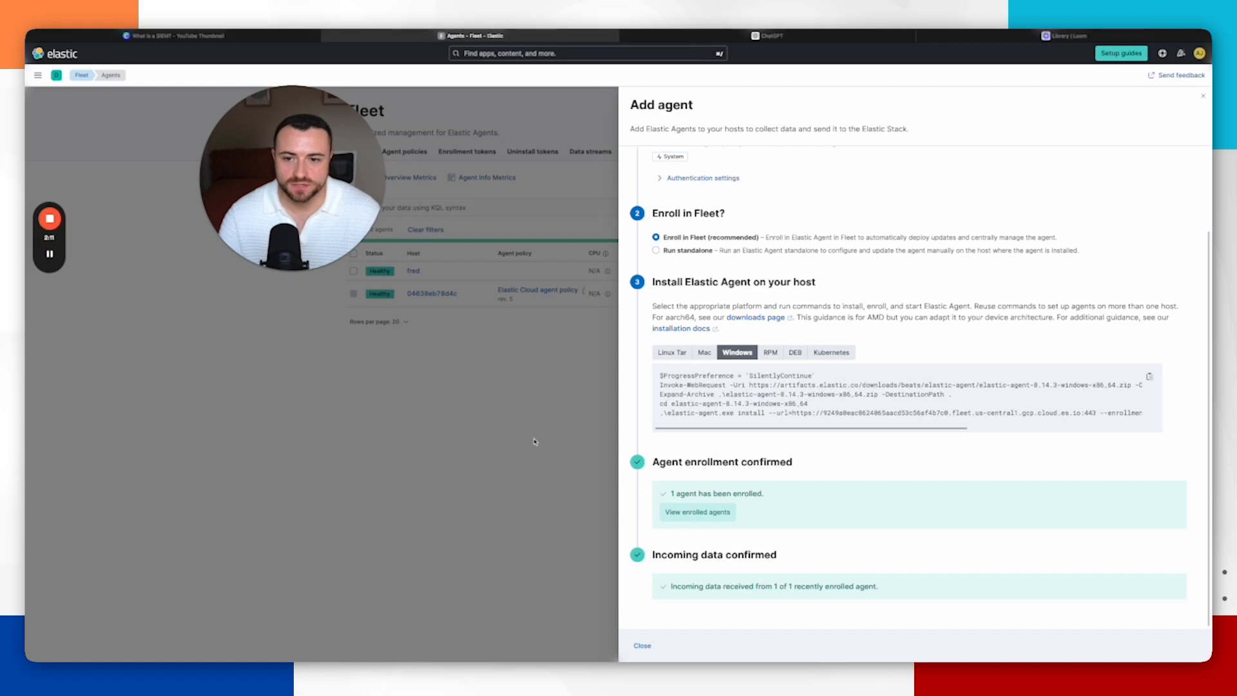
pyautogui.click(1204, 96)
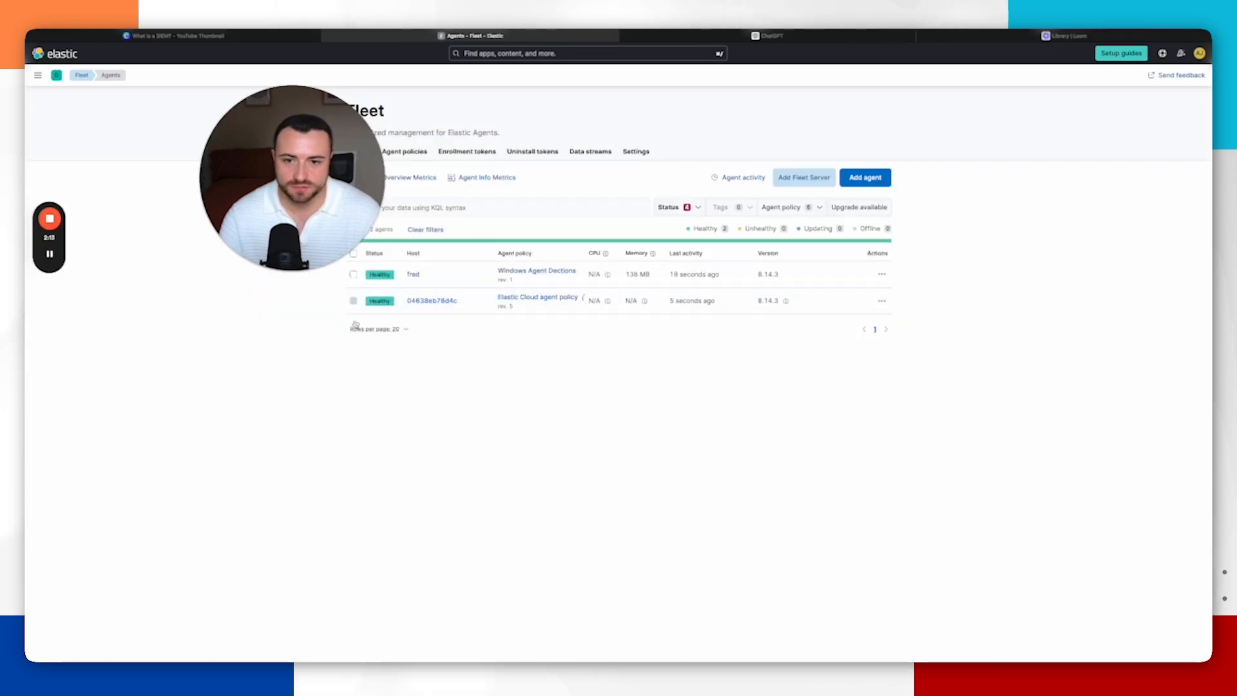
# Step: Open Integrations from the Management section of the main navigation menu
pyautogui.moveTo(335, 178); pyautogui.dragTo(249, 256)
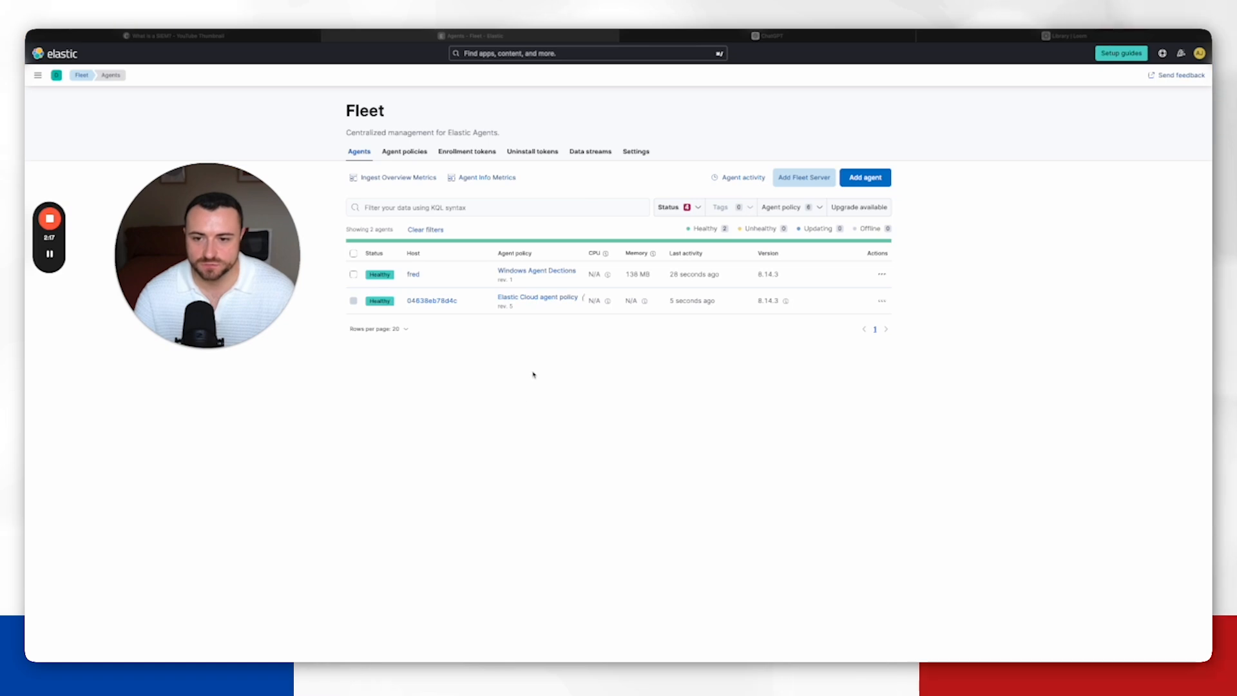
pyautogui.click(414, 275)
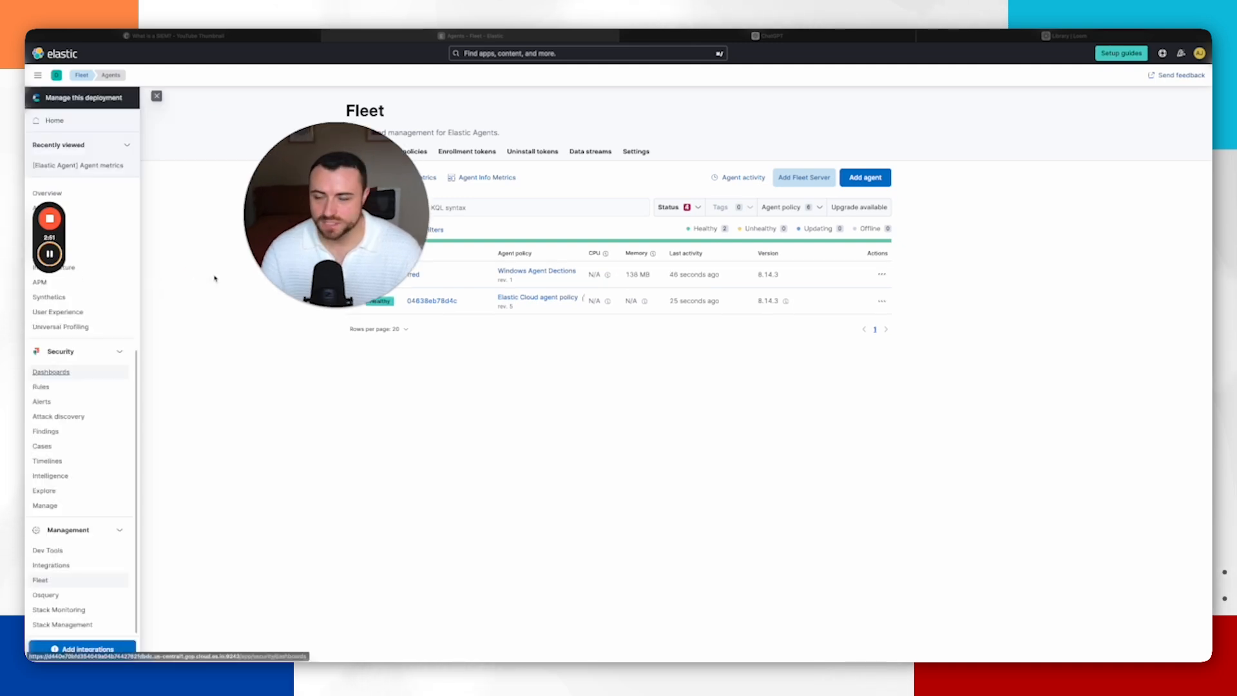
pyautogui.click(40, 565)
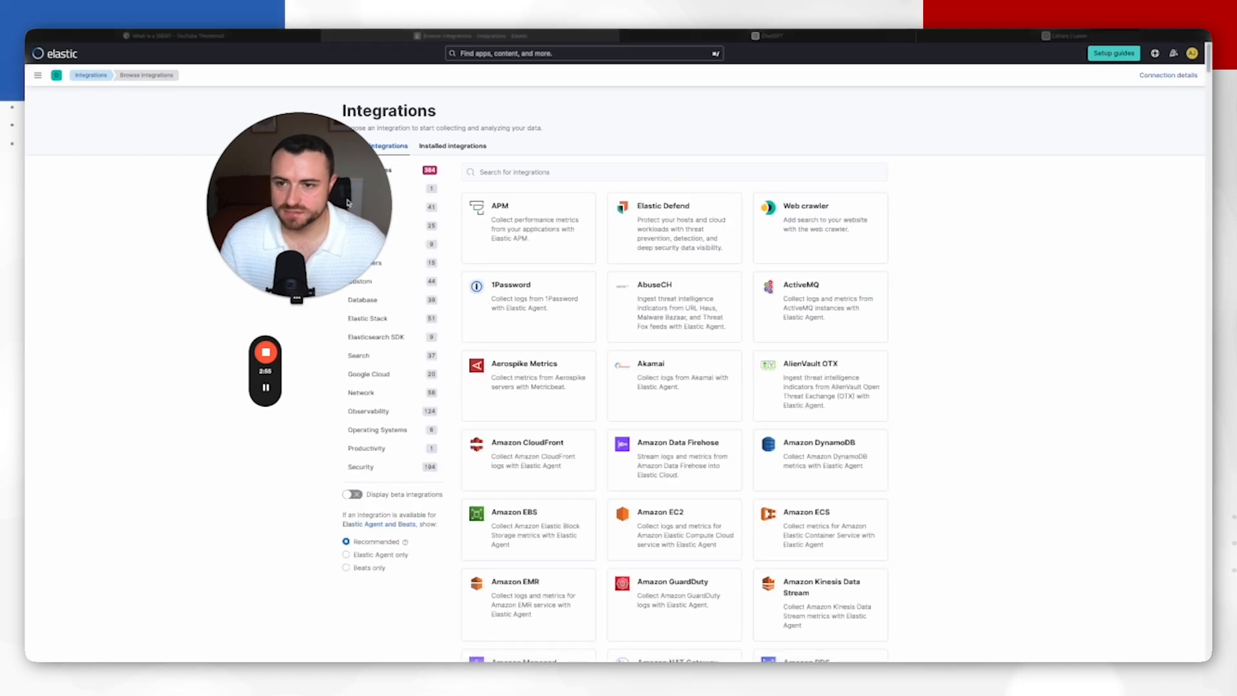
# Step: Open the Elastic Defend integration and start adding it
pyautogui.click(533, 171)
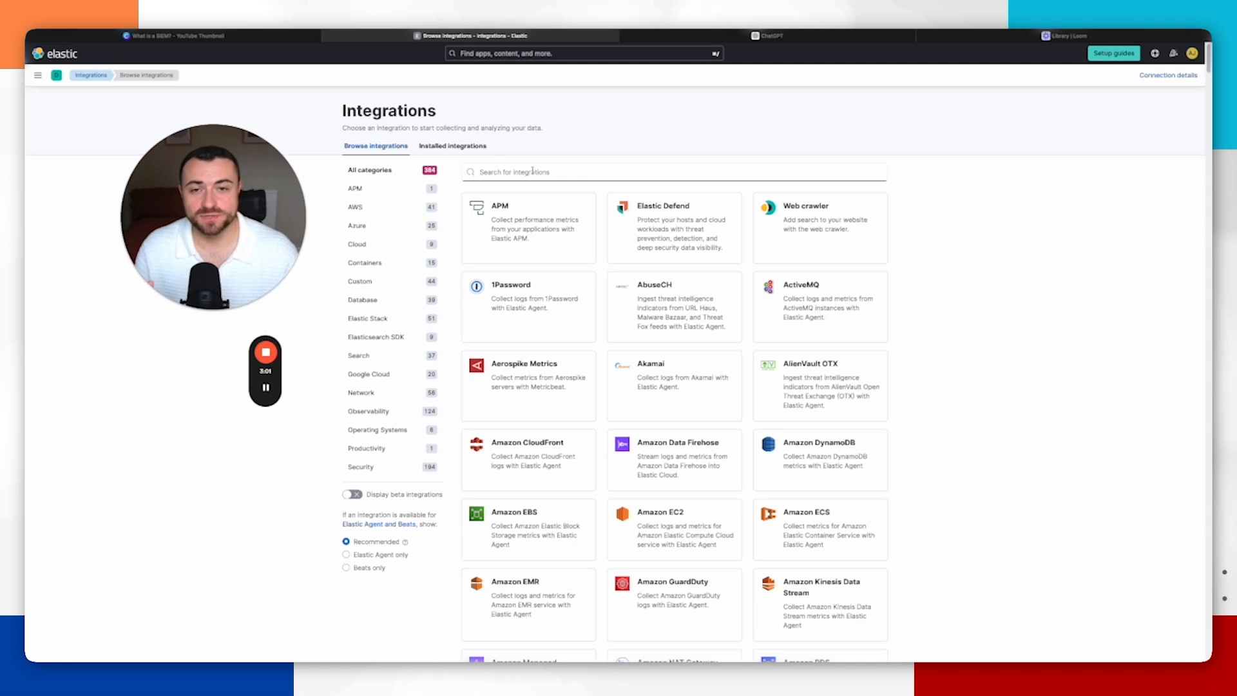
pyautogui.click(673, 217)
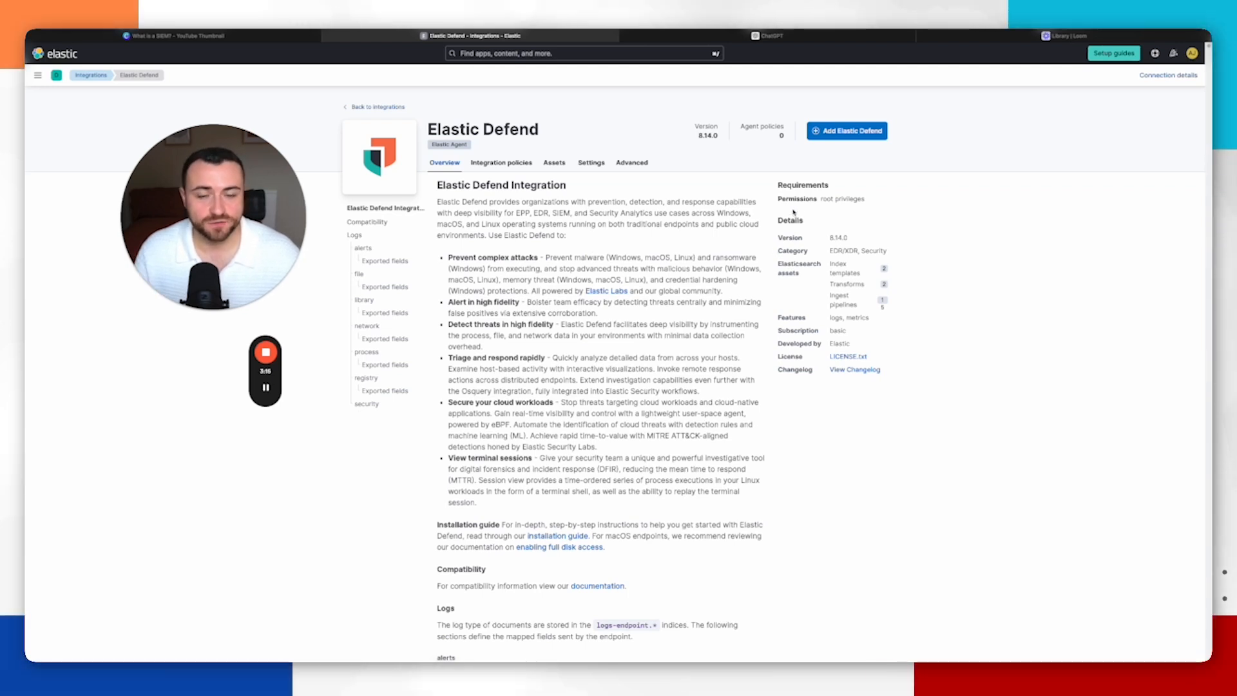
pyautogui.click(843, 133)
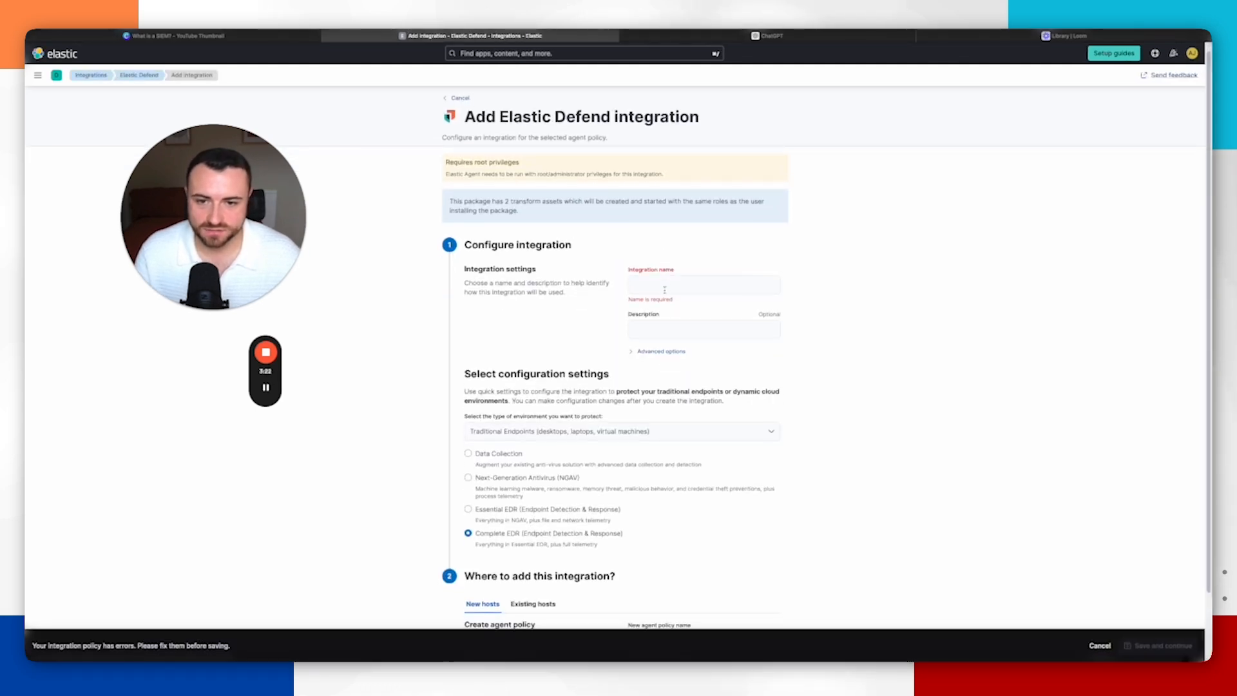
# Step: Name the Elastic Defend integration ElasticDefendAgent
pyautogui.click(674, 291)
pyautogui.write('Elastic')
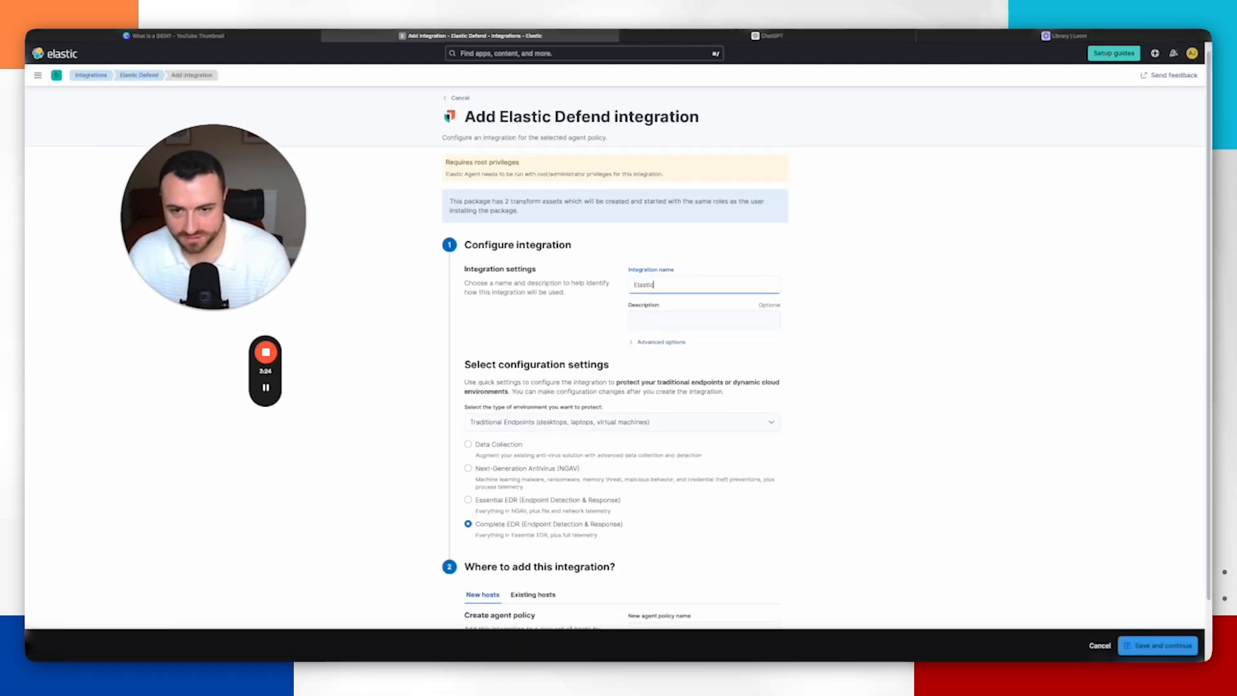
pyautogui.write('DefendAgent')
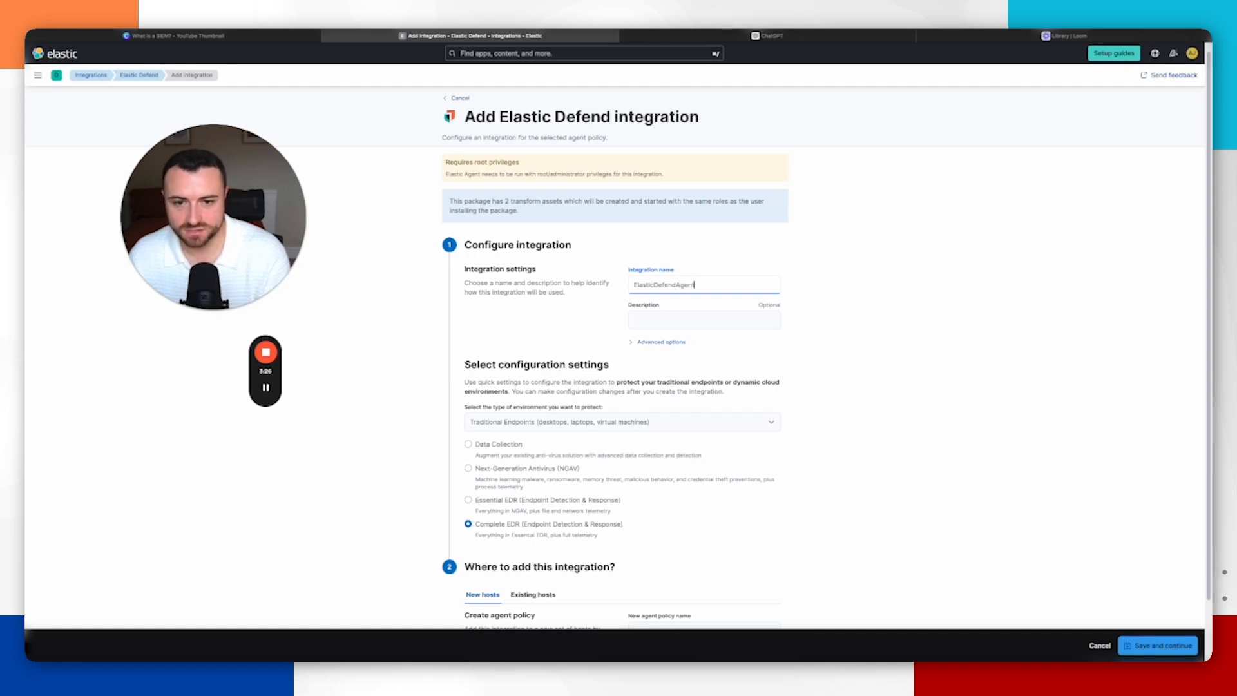
# Step: Add the integration to existing hosts using the Windows Agent Dections agent policy
pyautogui.scroll(-1, 621, 311)
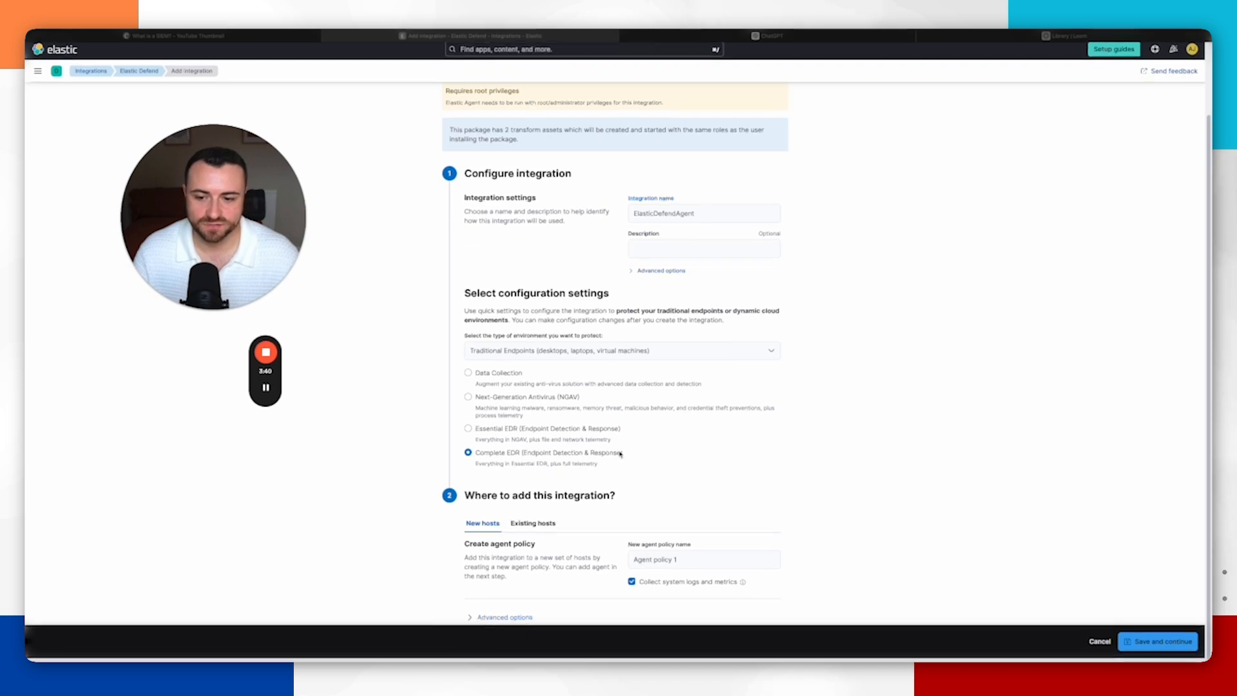
pyautogui.click(535, 528)
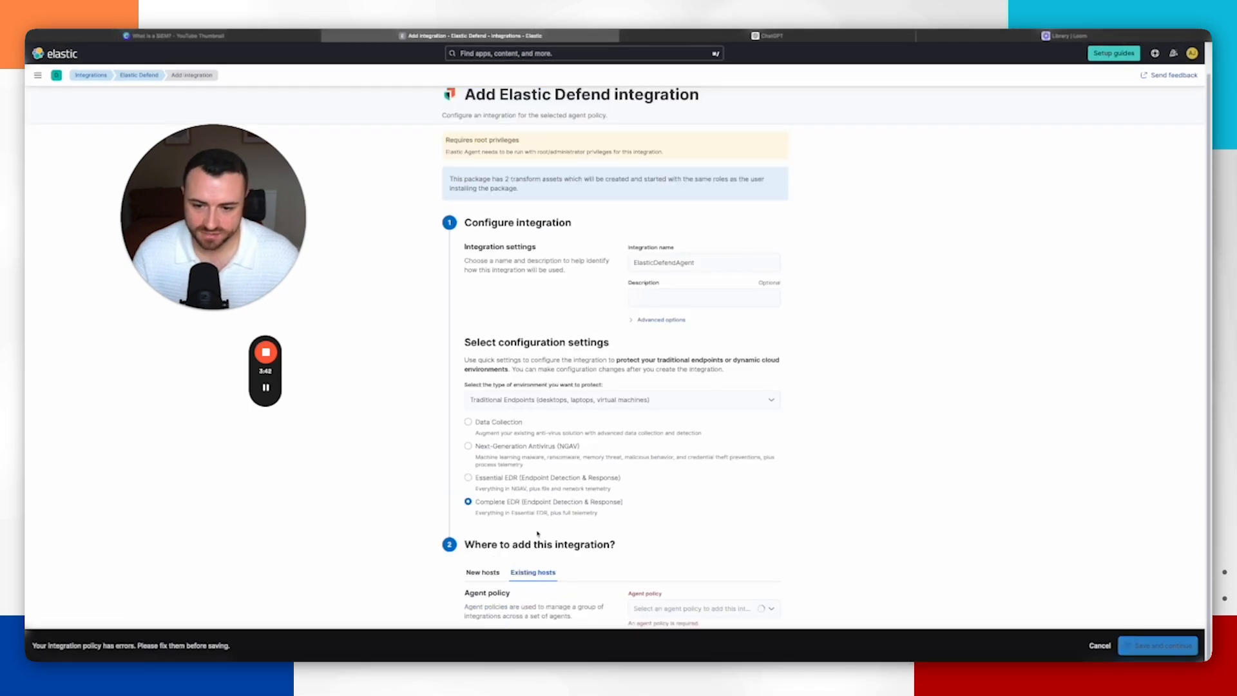
pyautogui.click(705, 608)
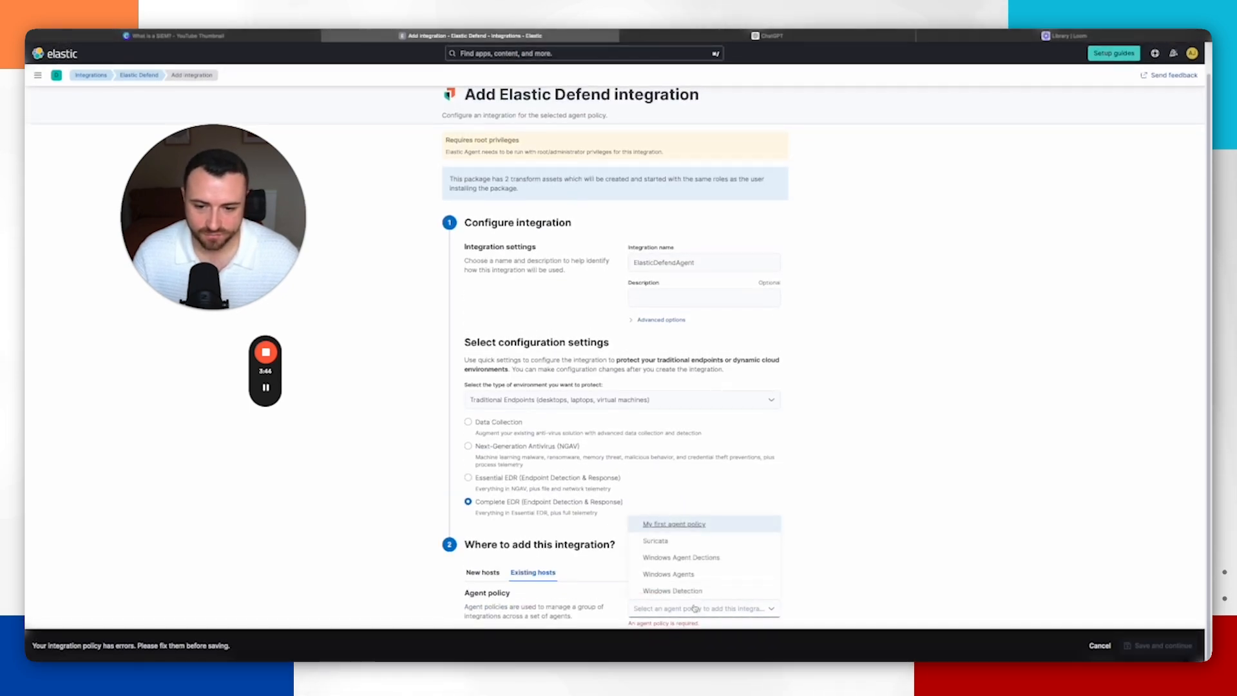
pyautogui.click(709, 559)
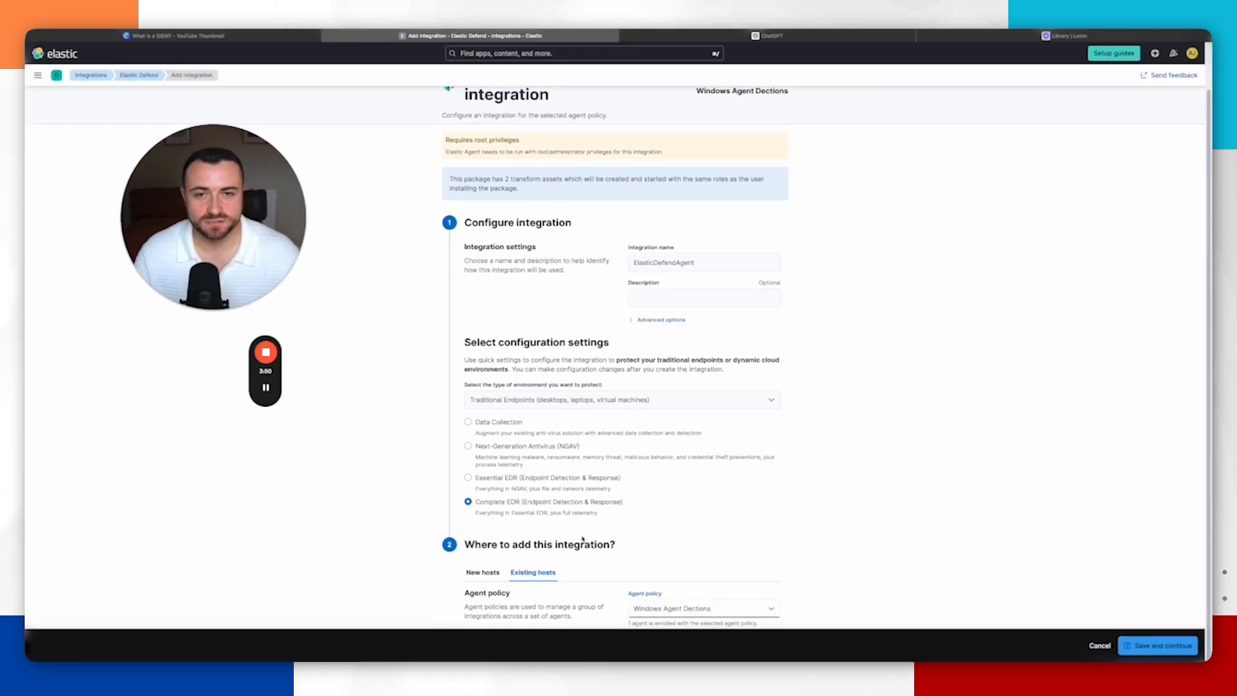
# Step: Save the integration and deploy the changes to the agent policy
pyautogui.click(1151, 646)
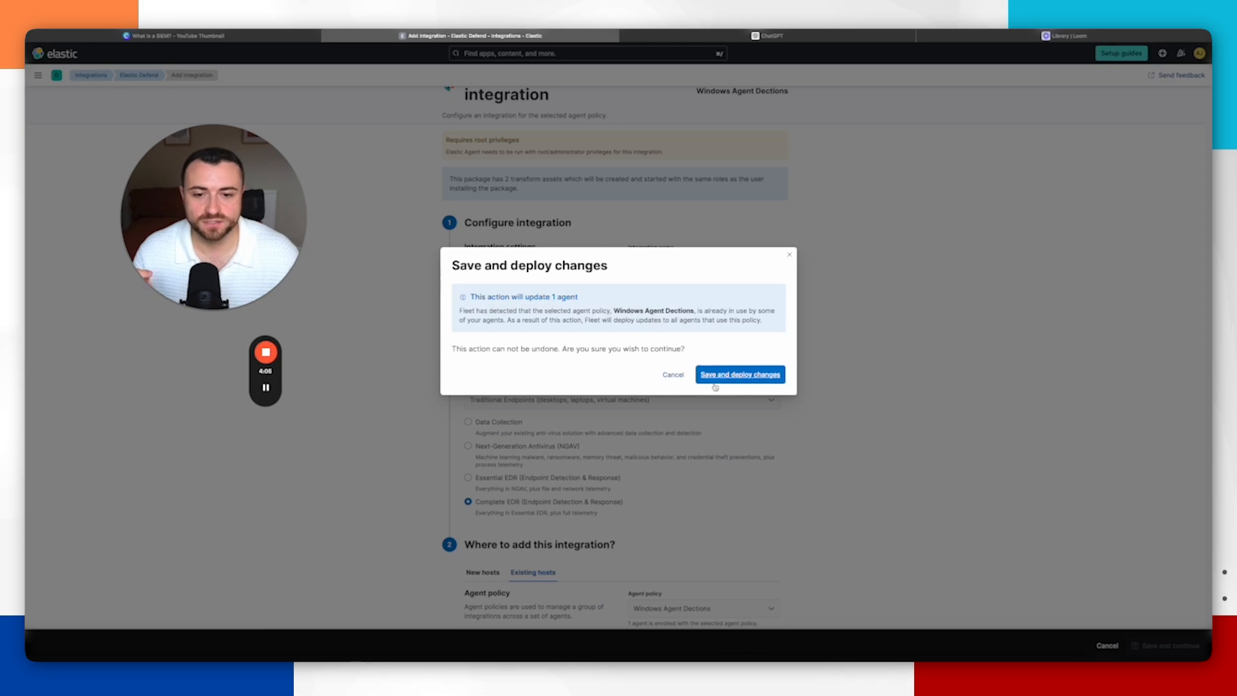
pyautogui.click(739, 380)
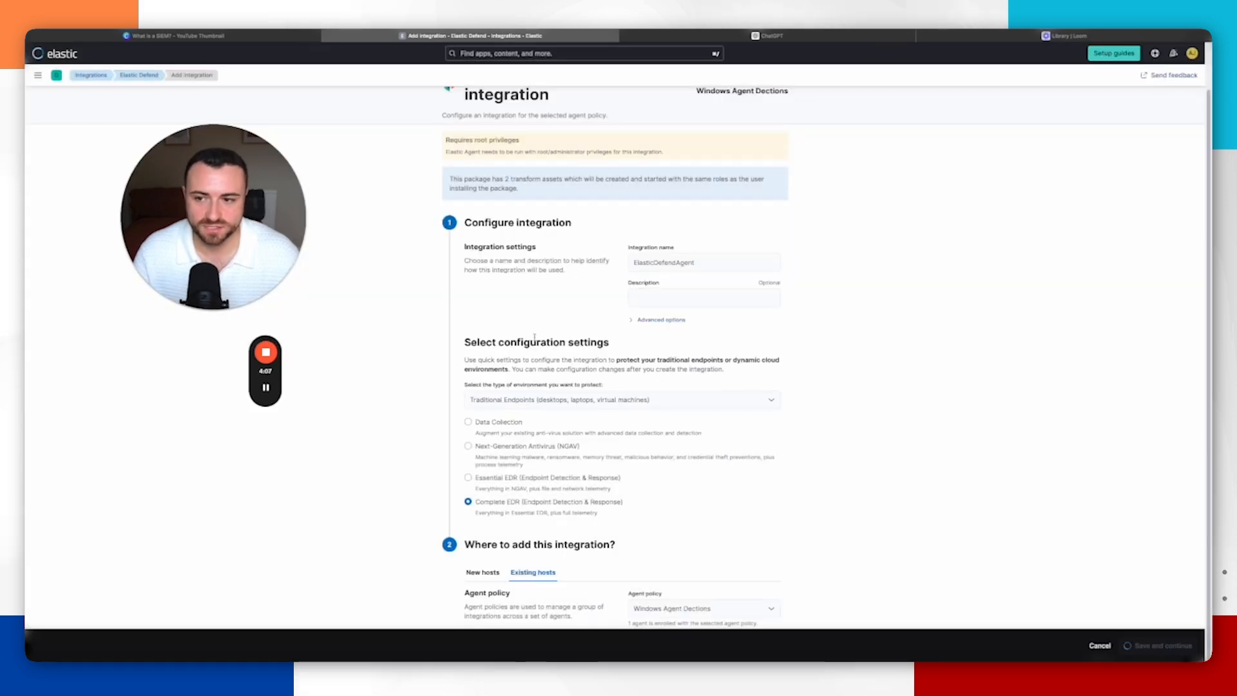
# Step: Return from the Elastic Defend page to the browse integrations list
pyautogui.click(449, 164)
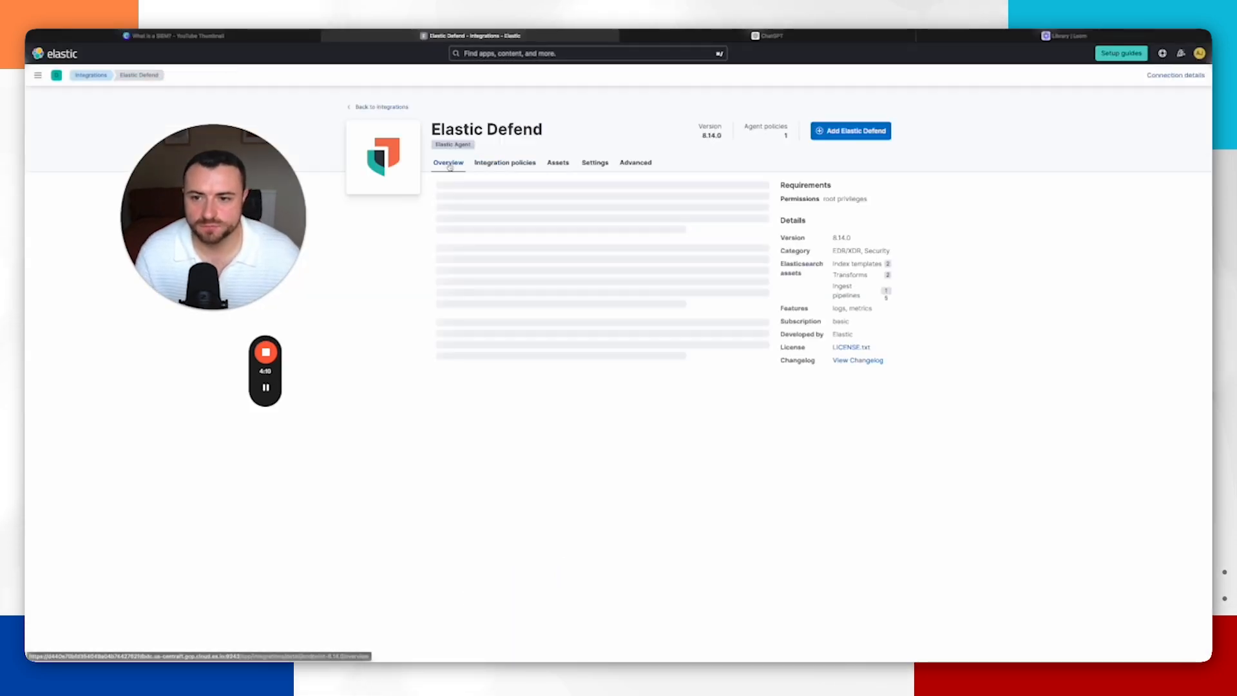
pyautogui.click(504, 165)
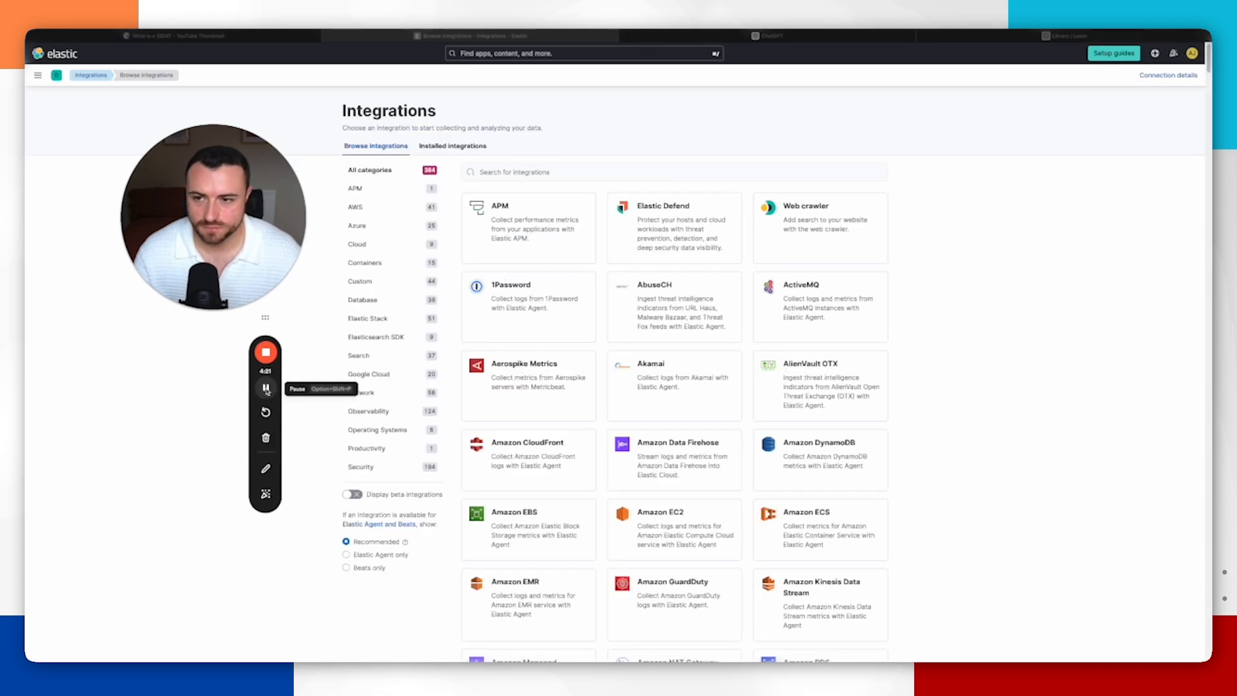
pyautogui.scroll(-3, 619, 385)
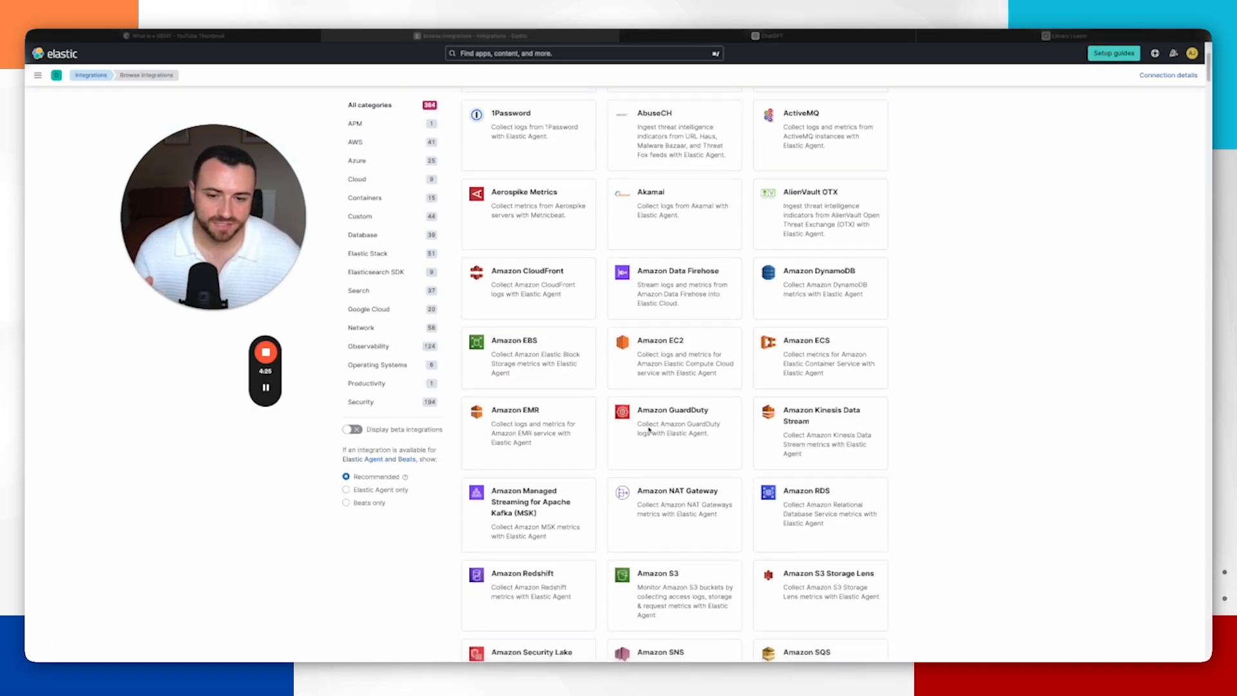
# Step: Review the device log sources on the What is a SIEM? diagram in the other browser tab, then switch back
pyautogui.click(709, 38)
pyautogui.click(519, 36)
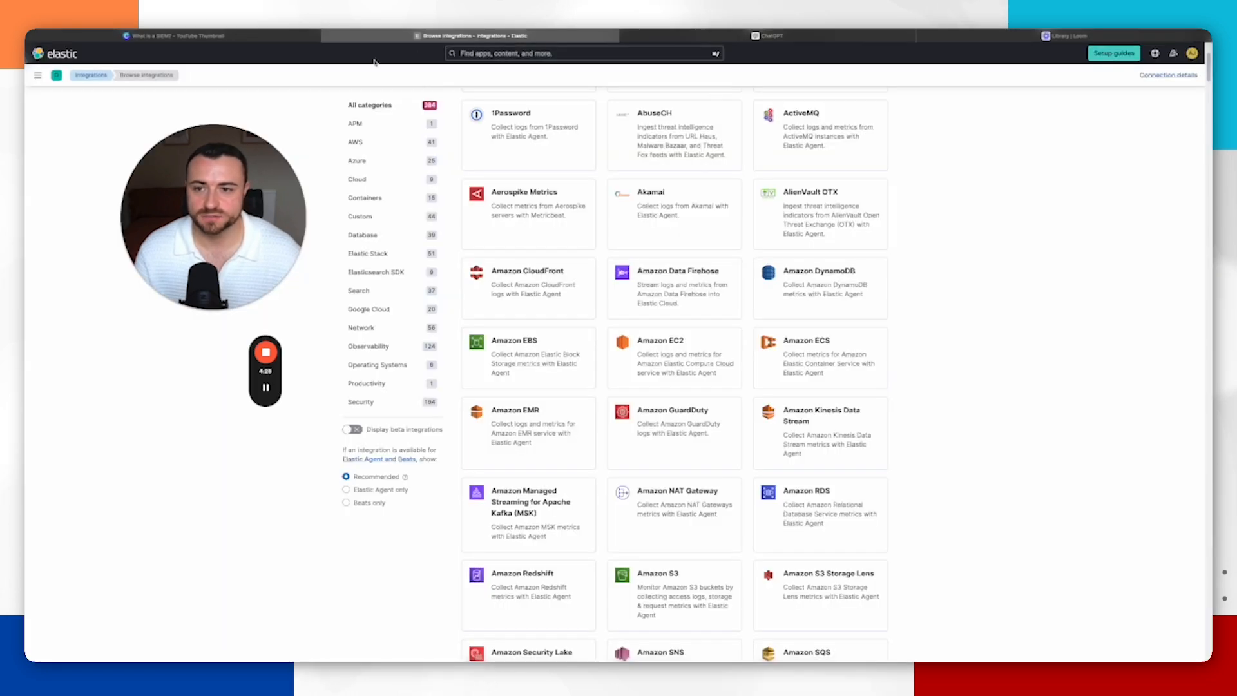
pyautogui.click(238, 37)
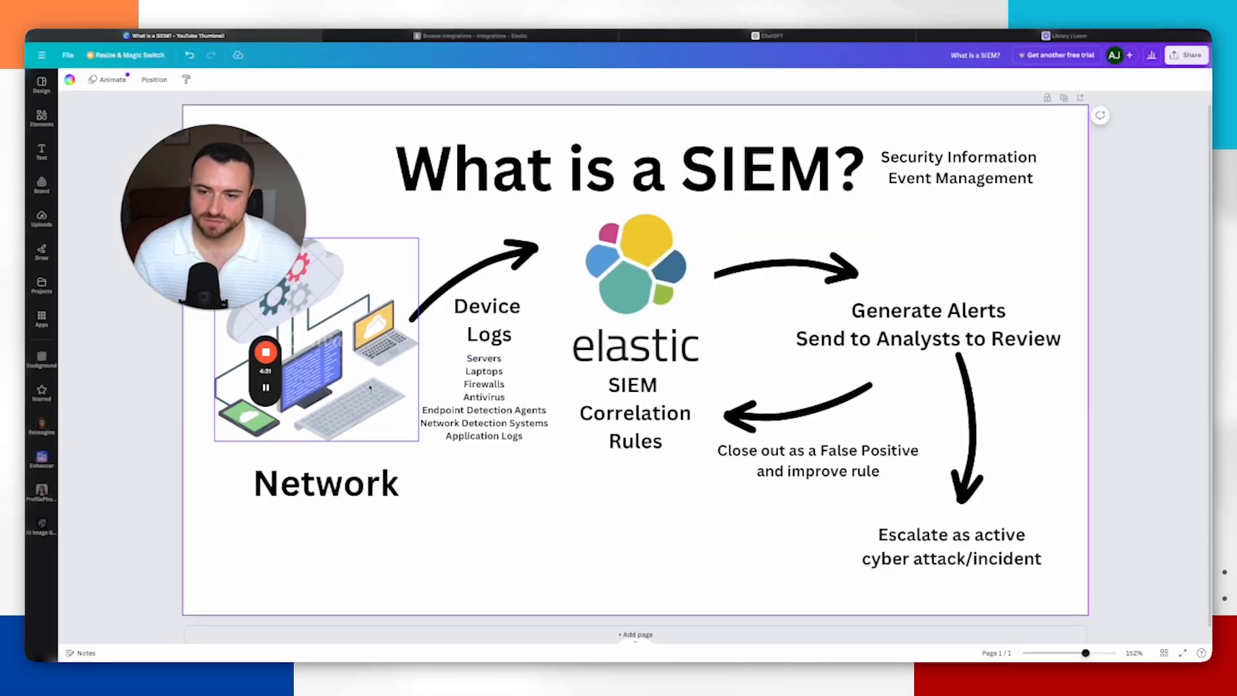
pyautogui.click(504, 358)
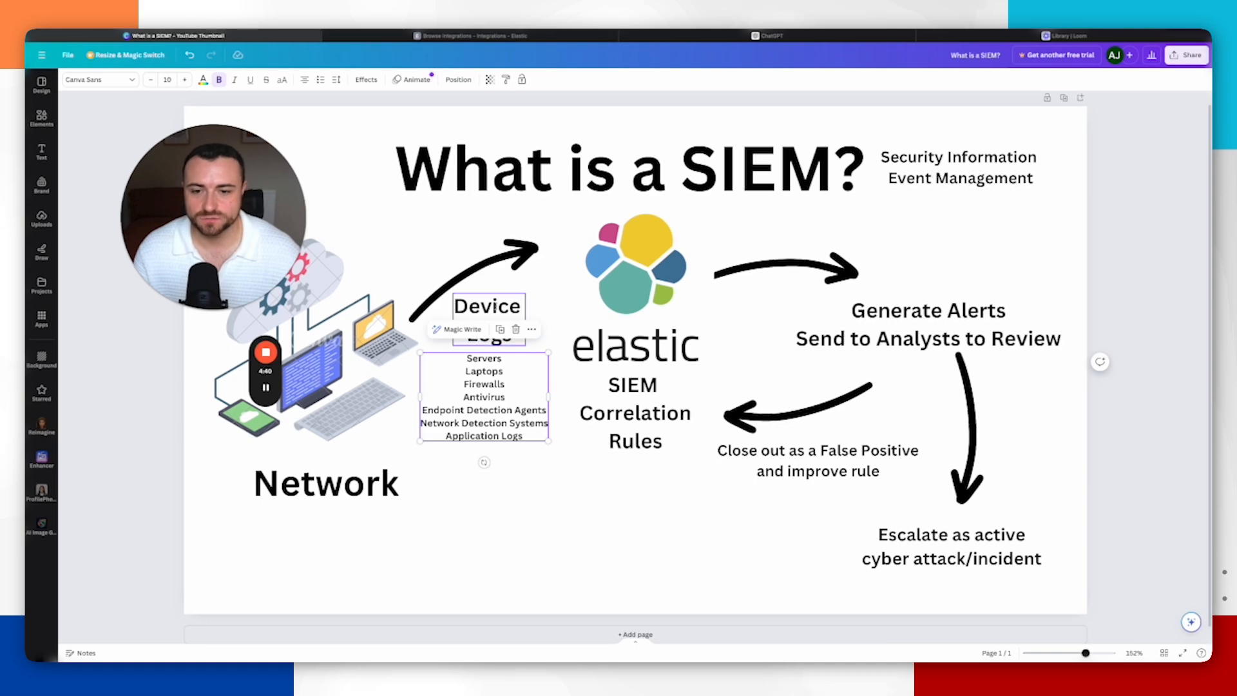
pyautogui.click(470, 35)
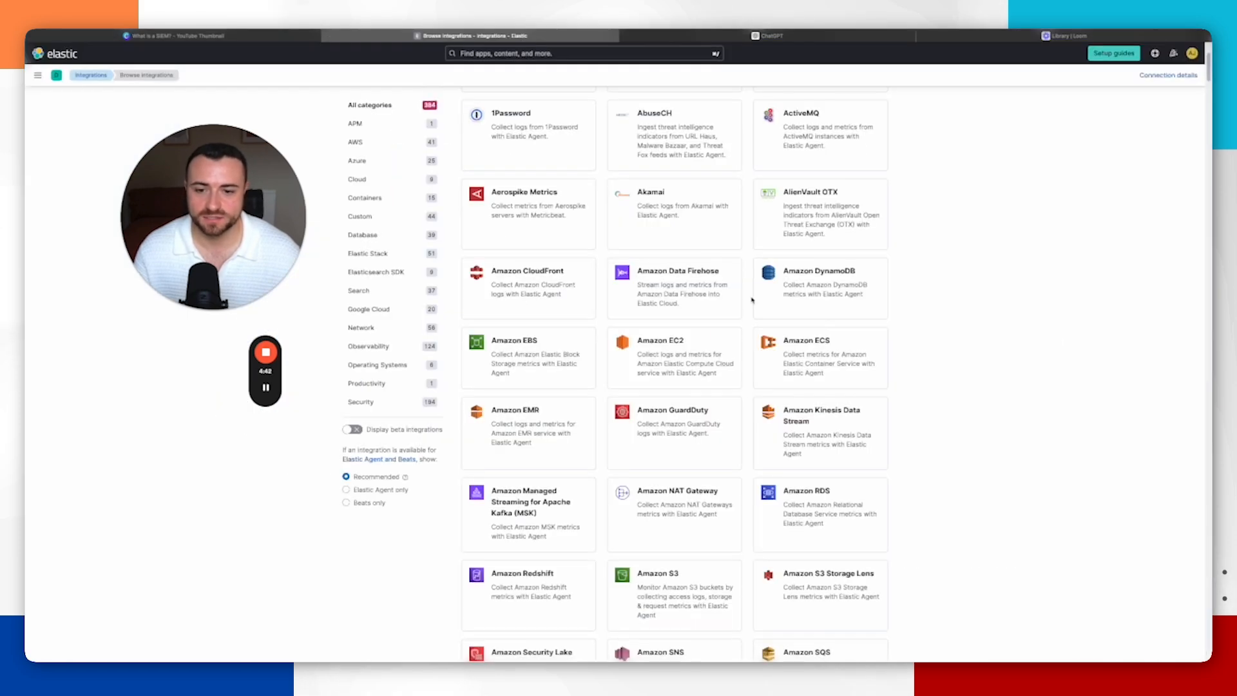
# Step: Search the integrations for system
pyautogui.scroll(-5, 709, 289)
pyautogui.scroll(6, 708, 290)
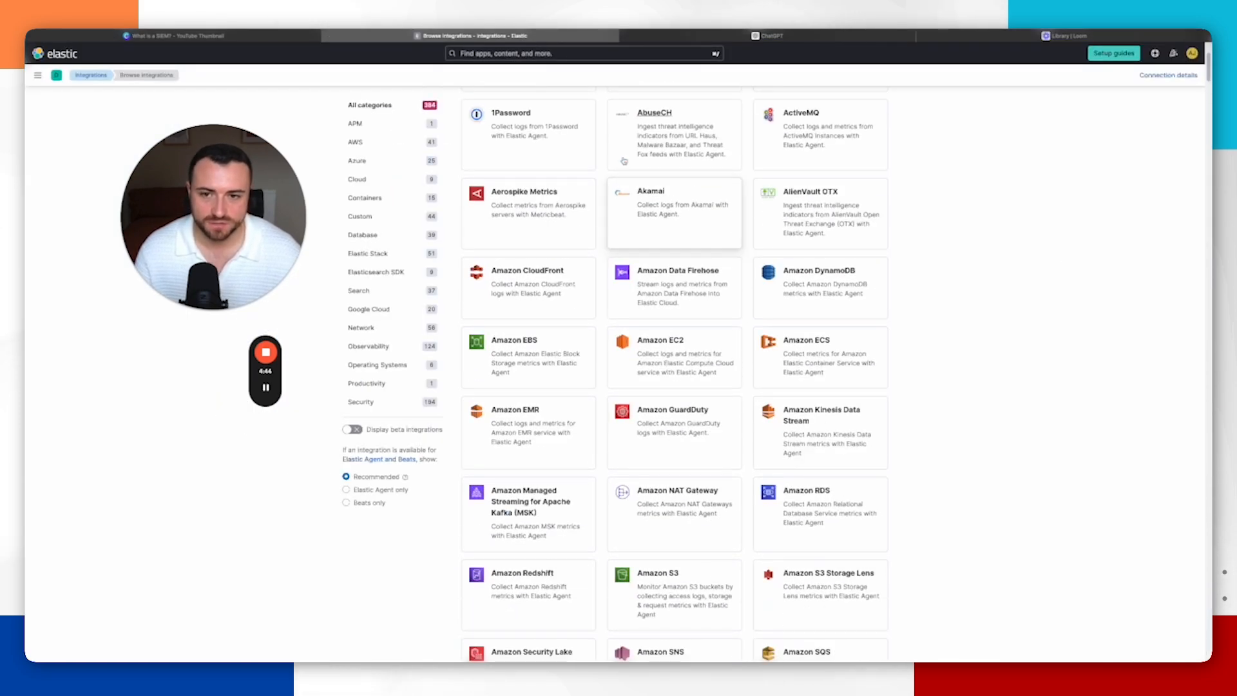
pyautogui.click(538, 174)
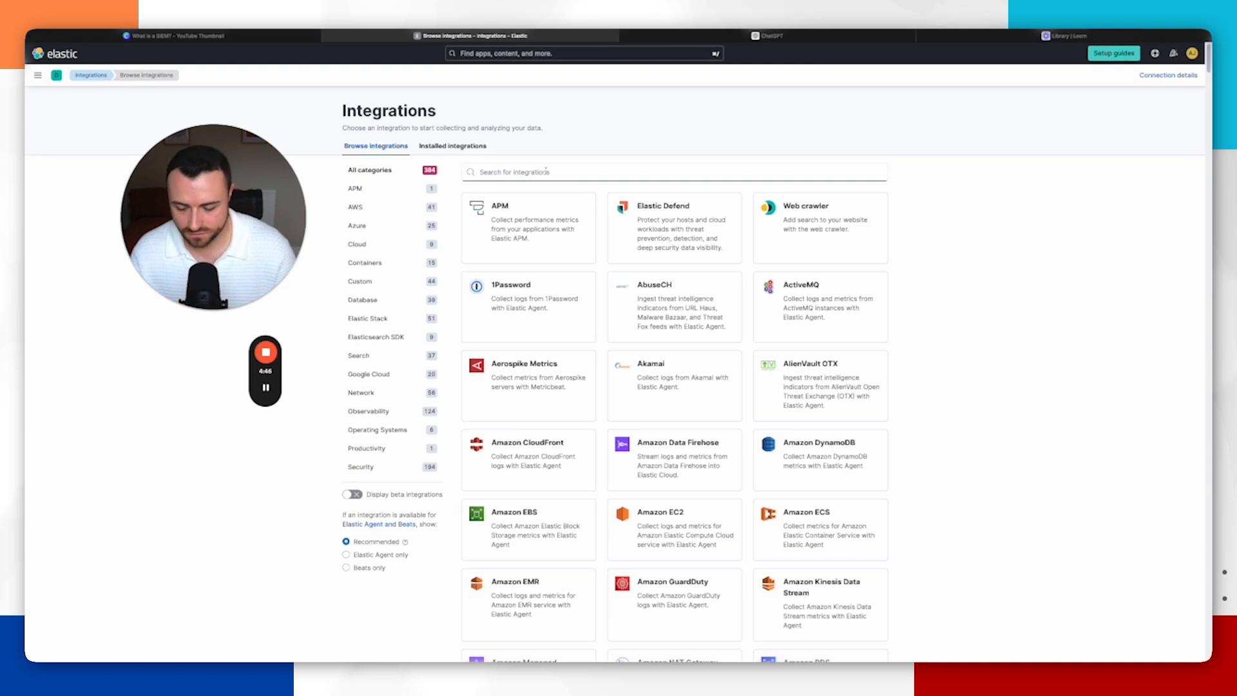
pyautogui.write('window')
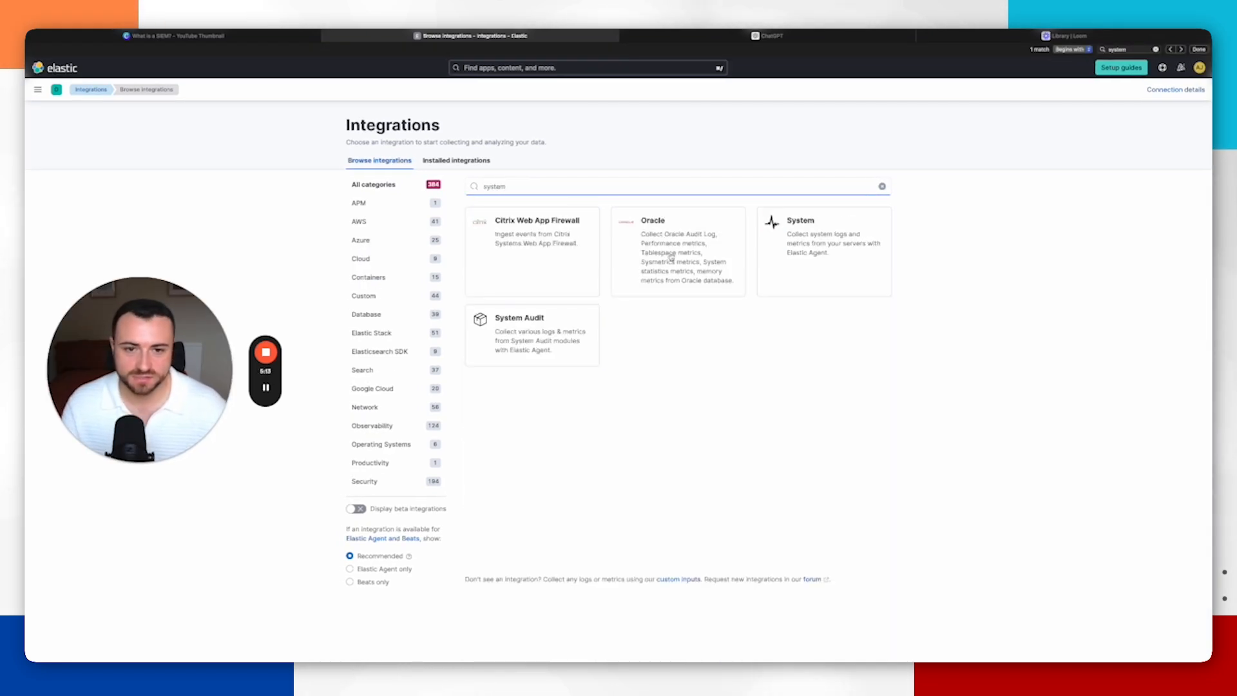
# Step: Open the System integration and start adding it to an agent policy
pyautogui.click(812, 234)
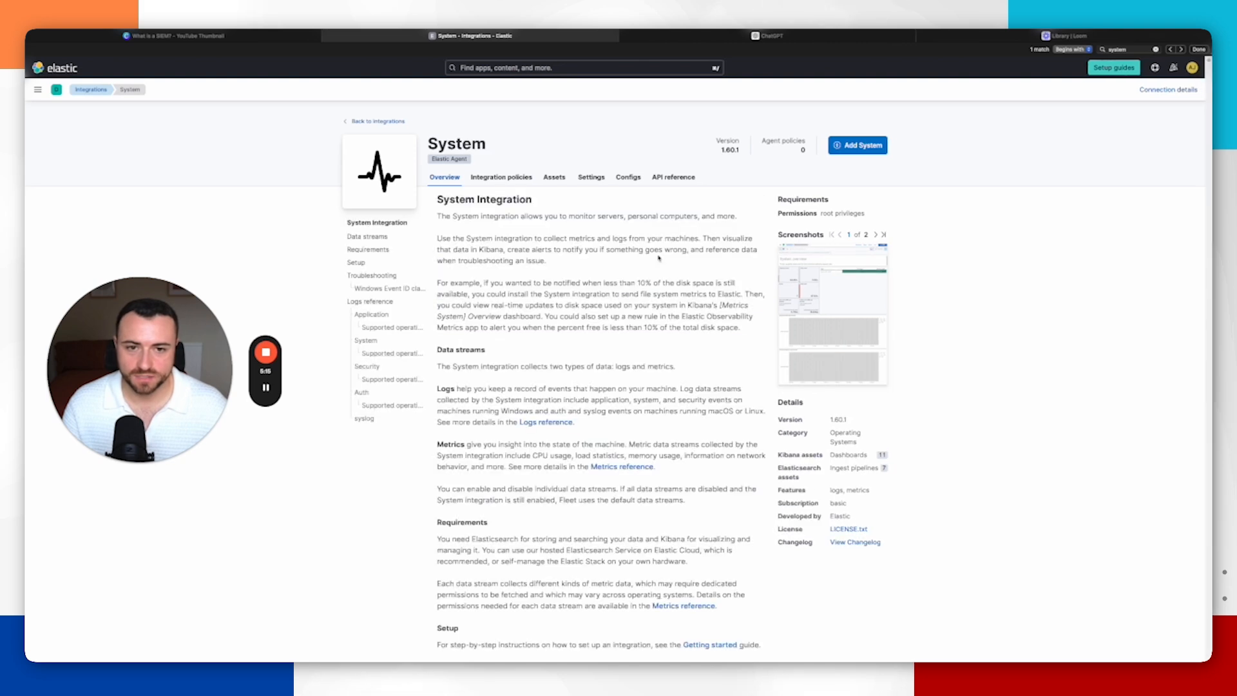
pyautogui.click(855, 149)
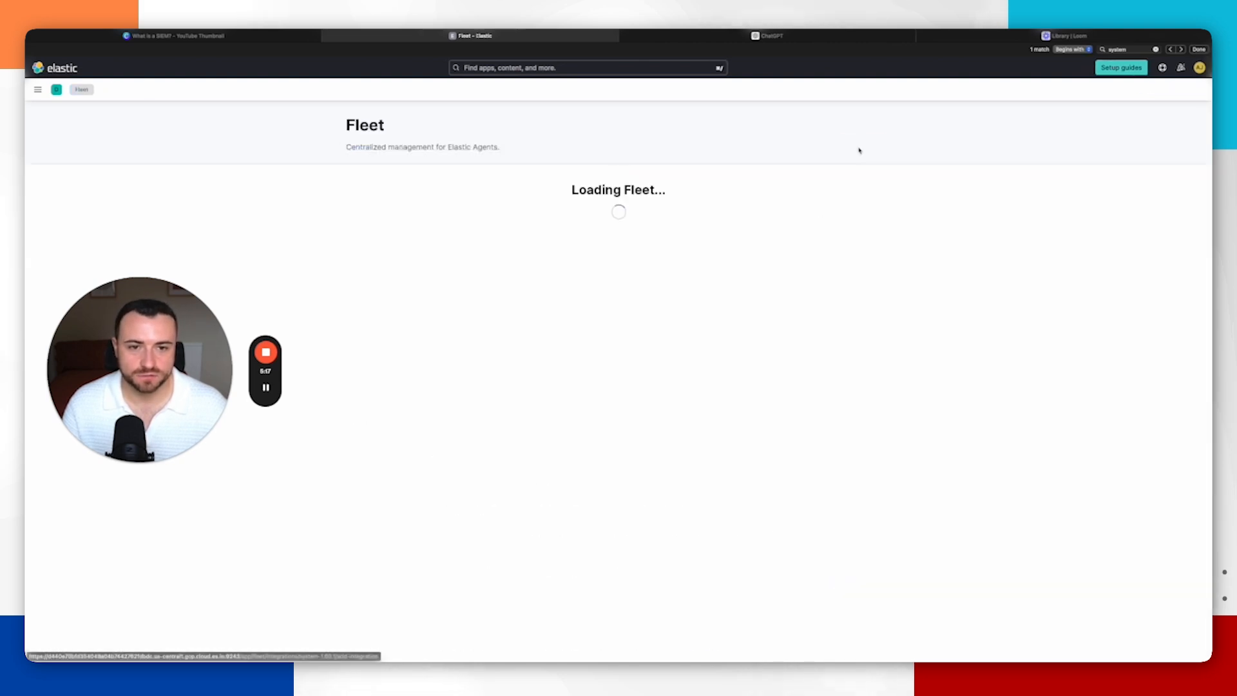
pyautogui.scroll(-6, 779, 339)
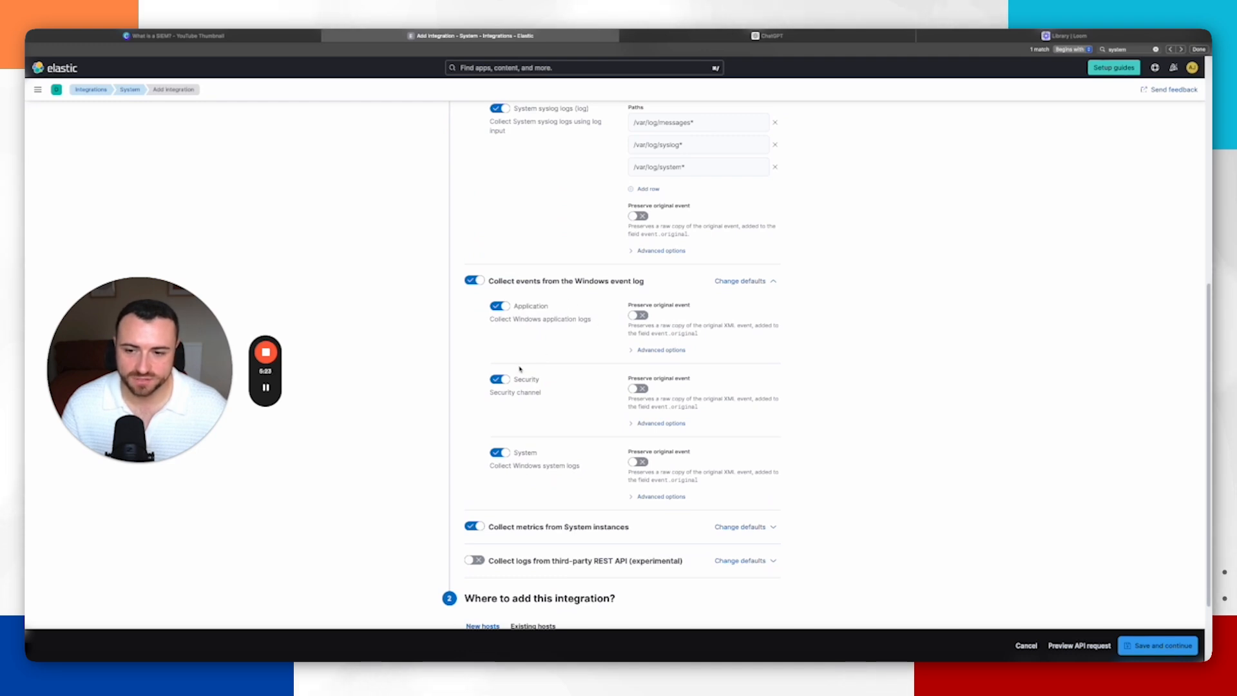
# Step: Inspect the Application and Setup logs in the Windows host's Event Viewer, then return to the browser
pyautogui.hotkey('ctrl', 'Left')
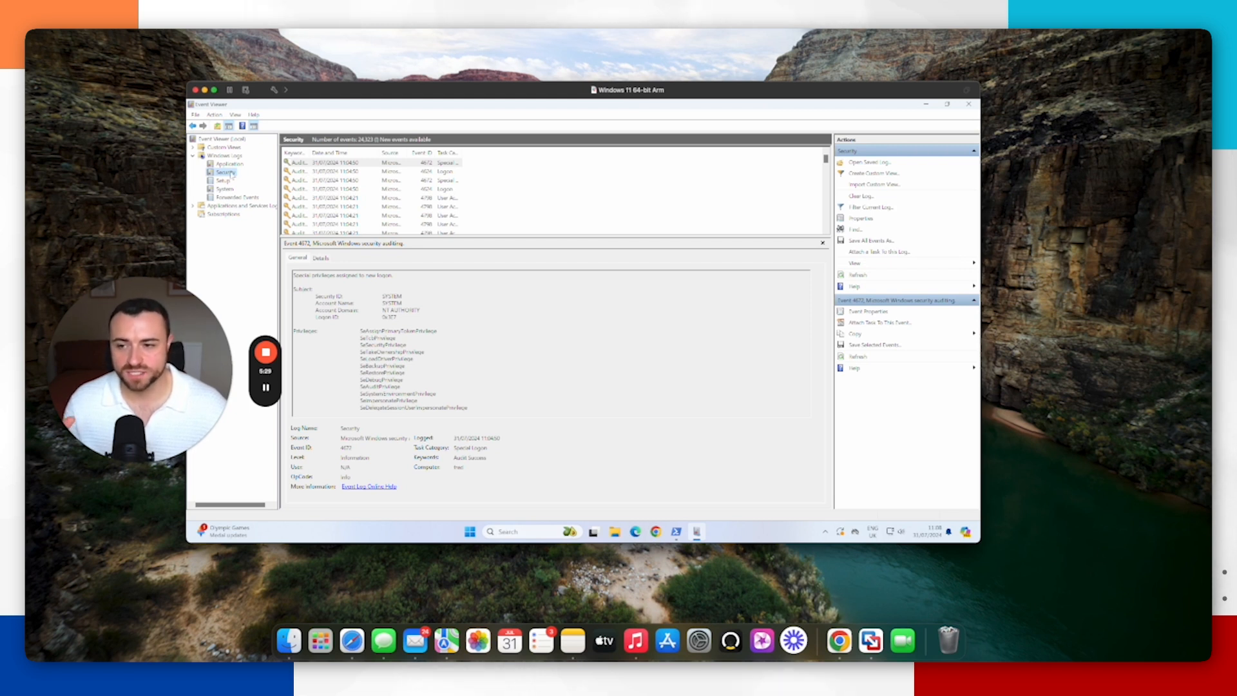
pyautogui.click(229, 164)
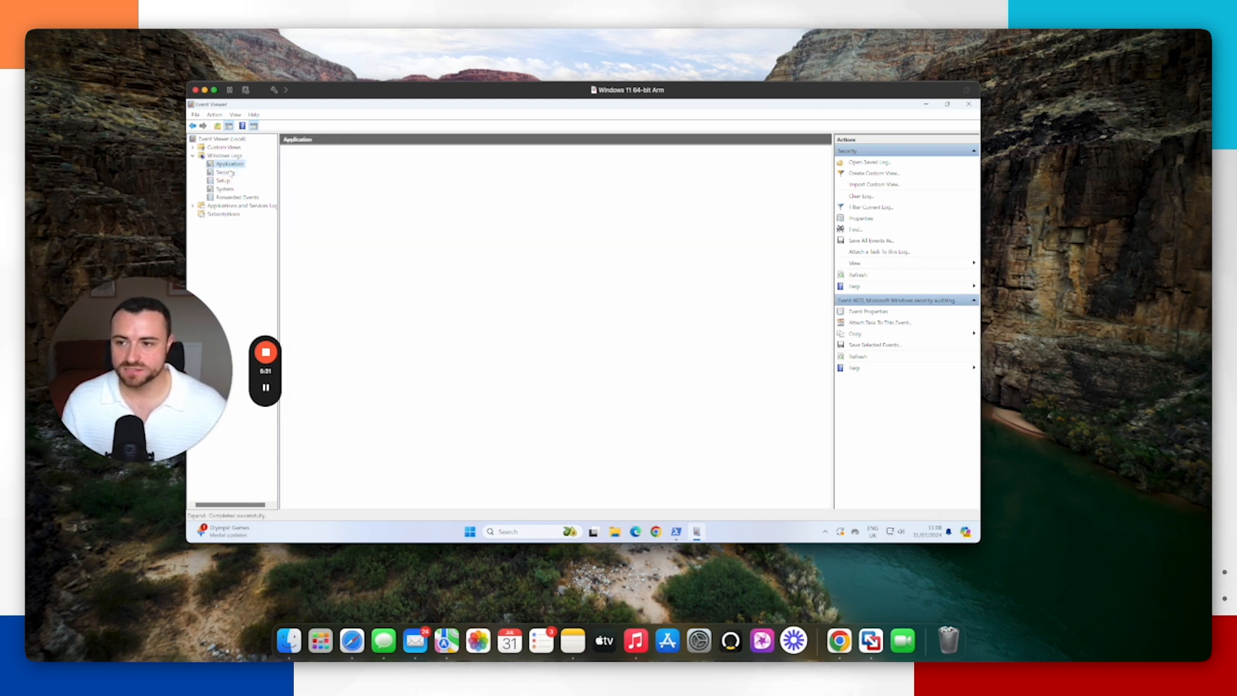
pyautogui.click(225, 181)
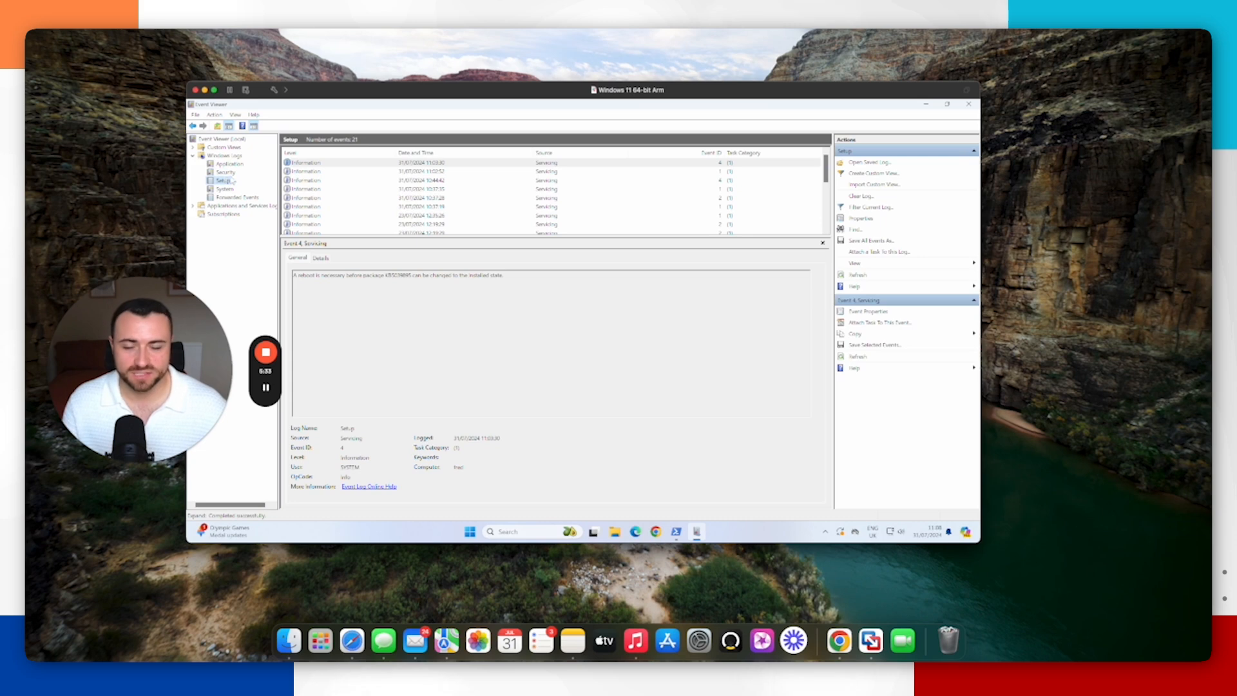
pyautogui.hotkey('ctrl', 'Right')
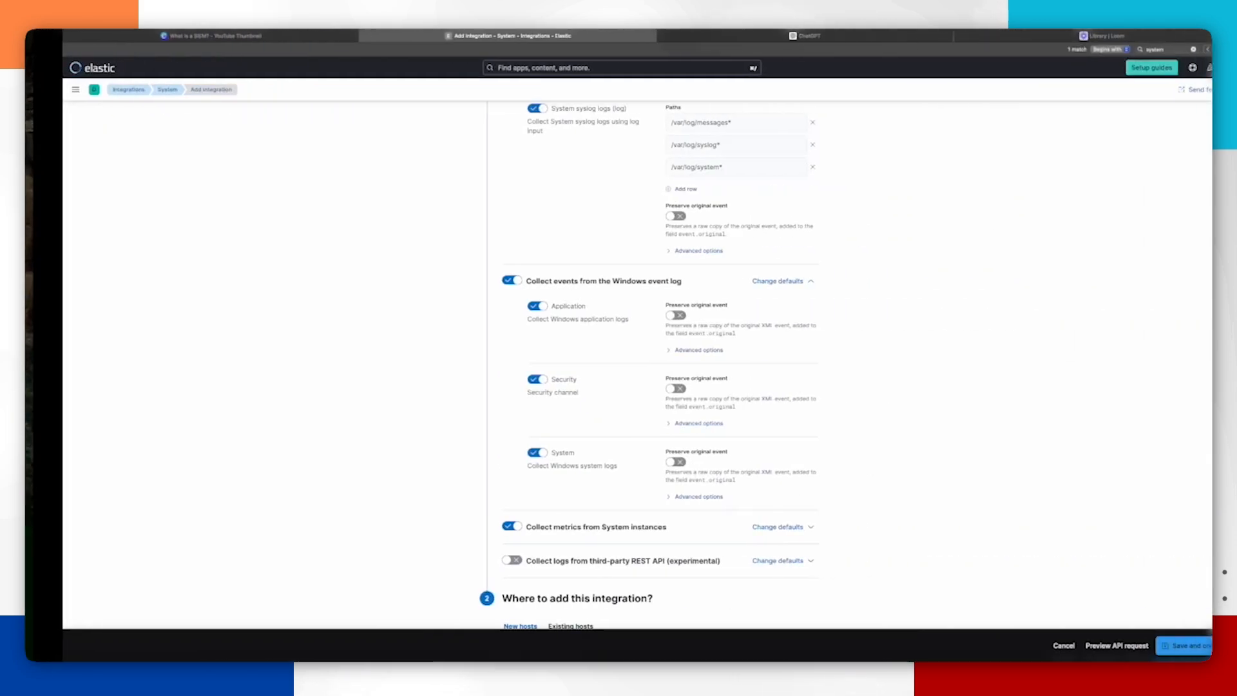
# Step: Choose existing hosts and select the Windows Agent Dections agent policy for the System integration
pyautogui.scroll(-2, 846, 373)
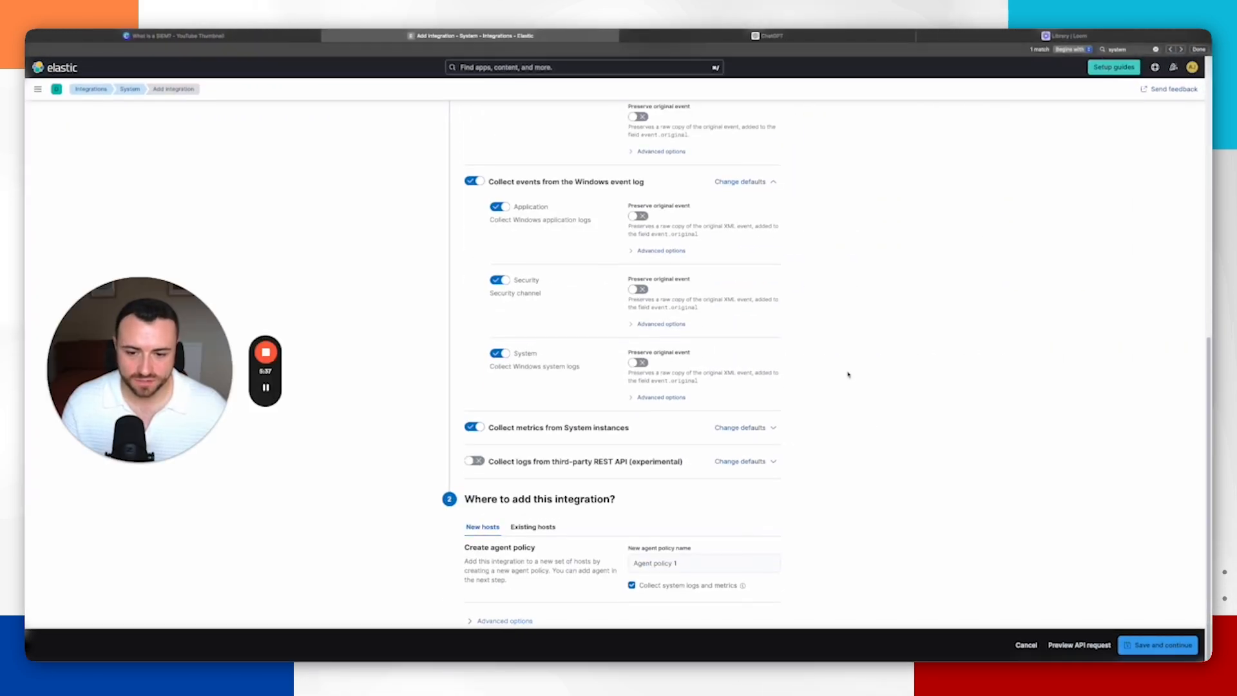
pyautogui.click(530, 528)
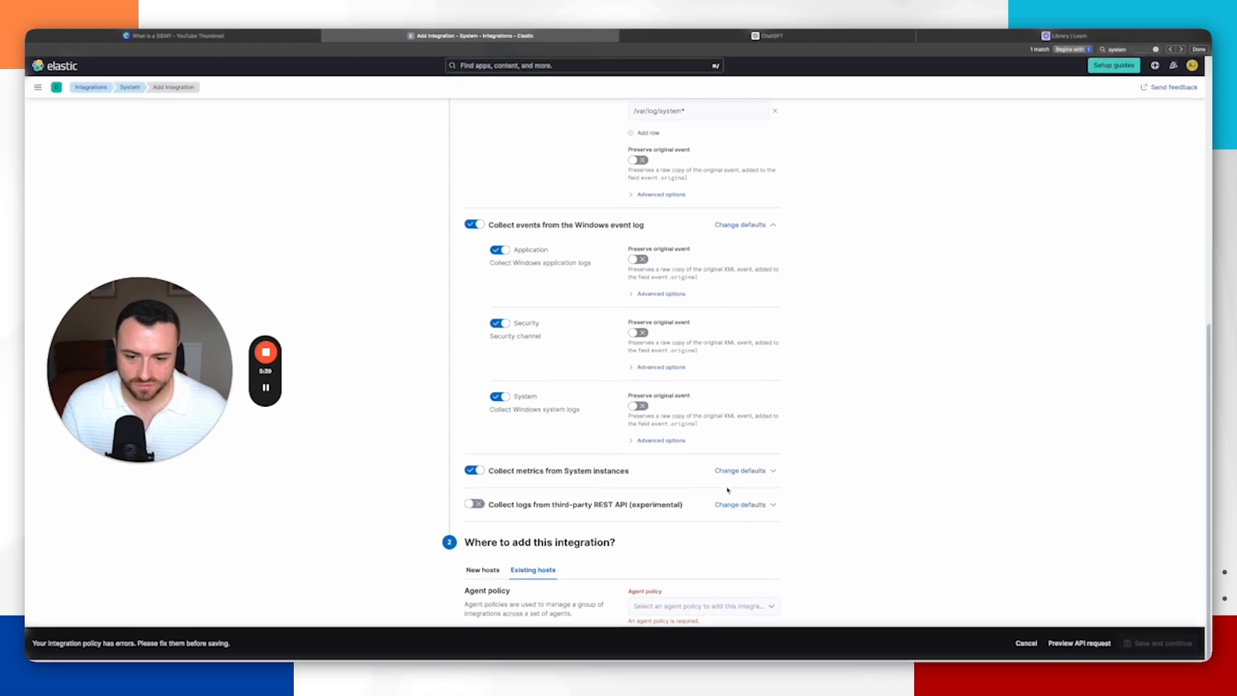
pyautogui.click(710, 607)
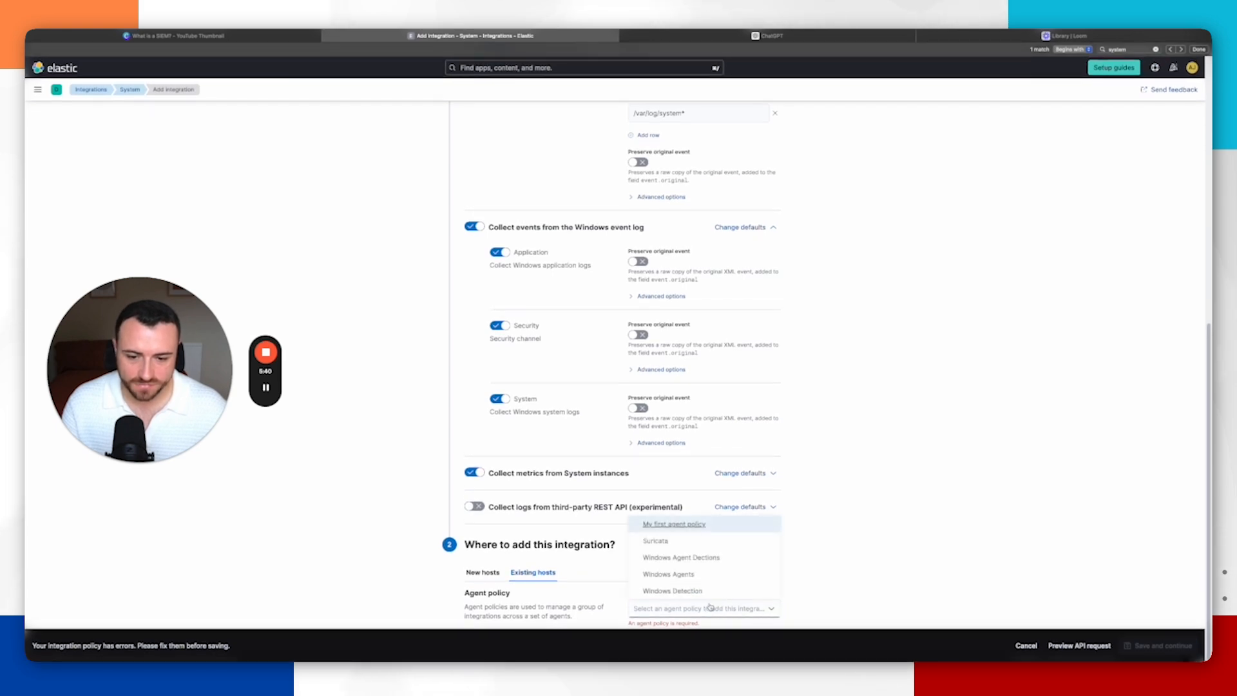
pyautogui.click(704, 556)
# Step: Save the System integration and deploy the changes to the agent policy
pyautogui.scroll(15, 769, 421)
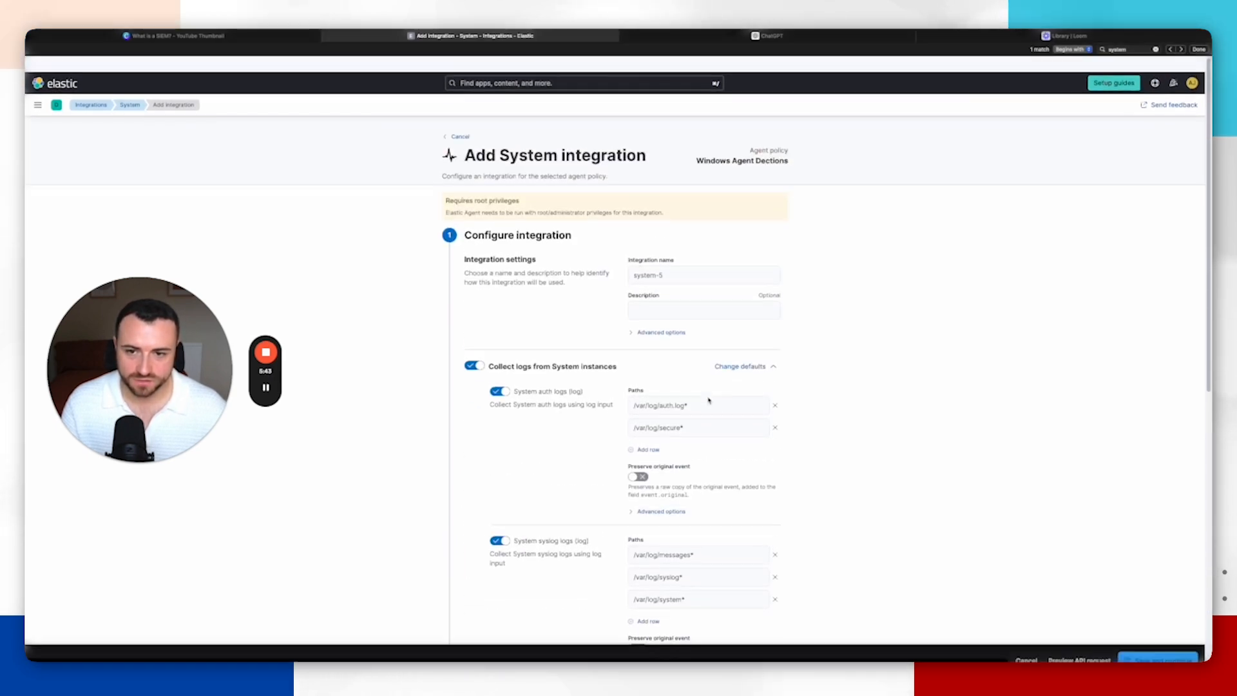
pyautogui.scroll(-5, 551, 206)
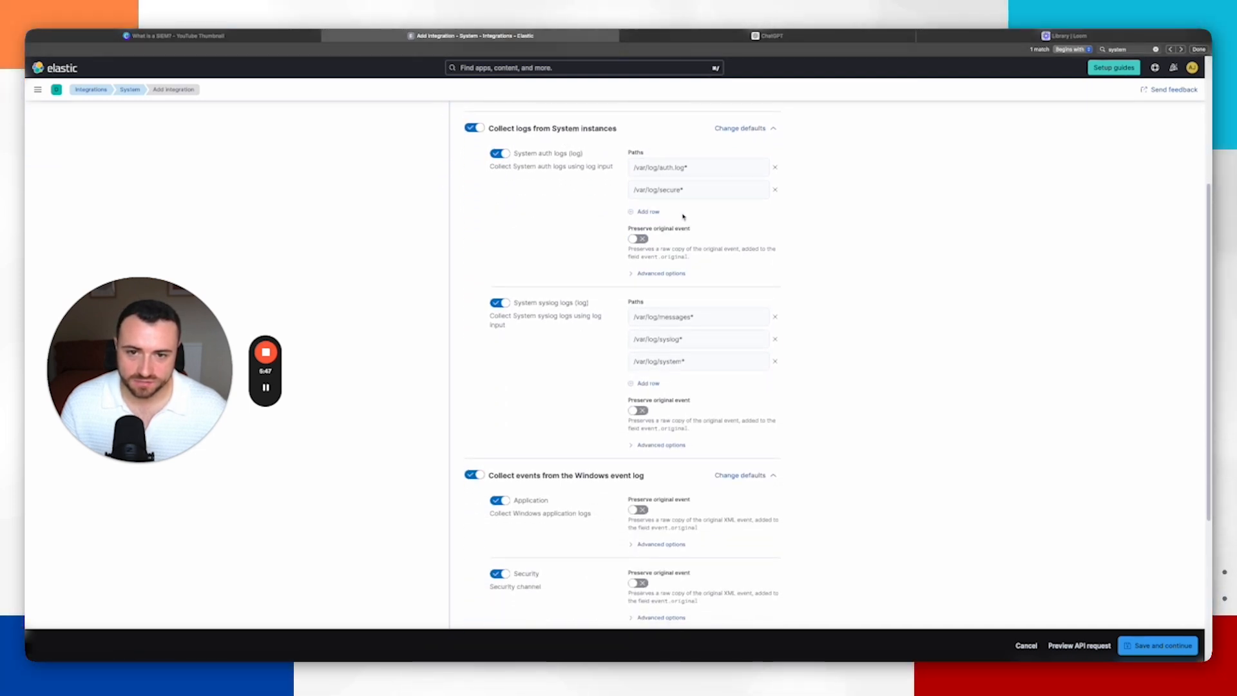
pyautogui.scroll(-3, 684, 217)
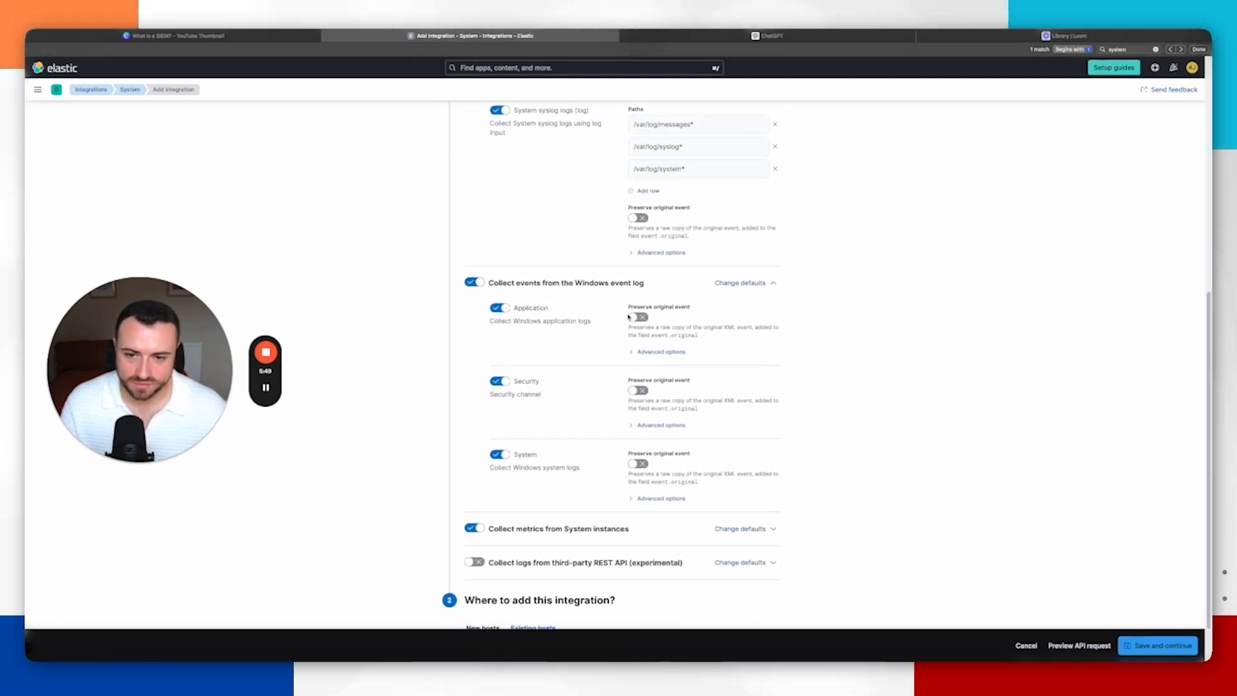
pyautogui.click(266, 388)
pyautogui.scroll(-1, 520, 387)
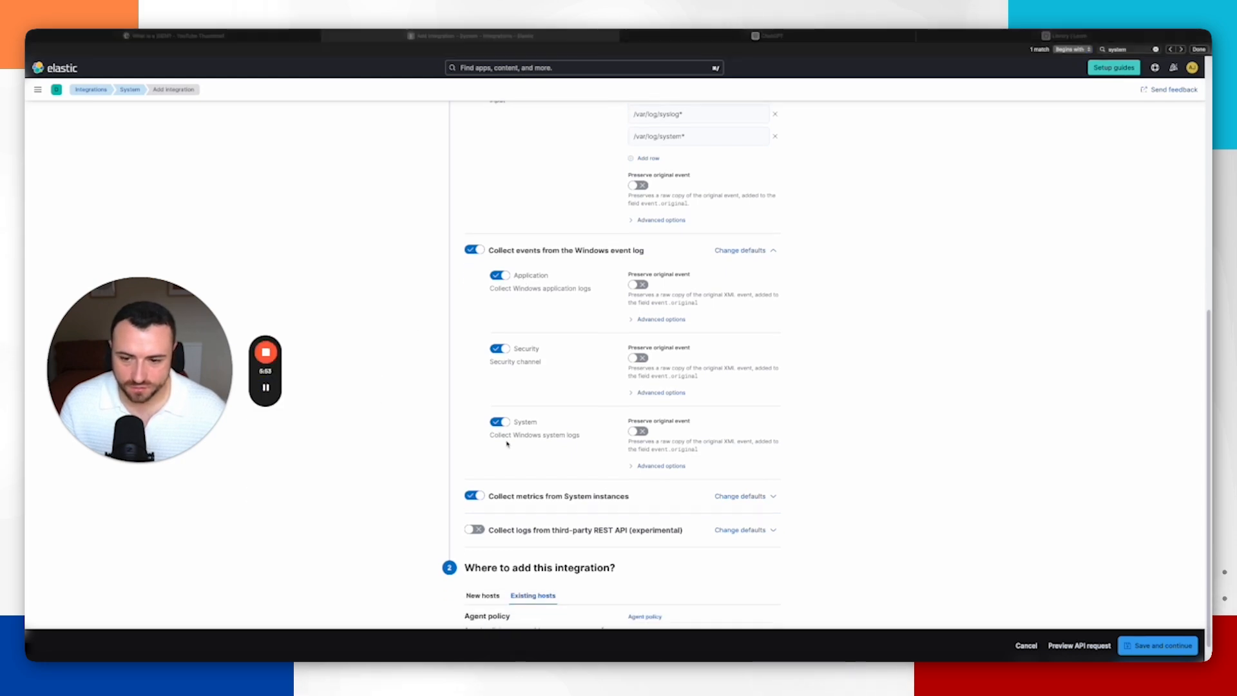
pyautogui.click(1151, 646)
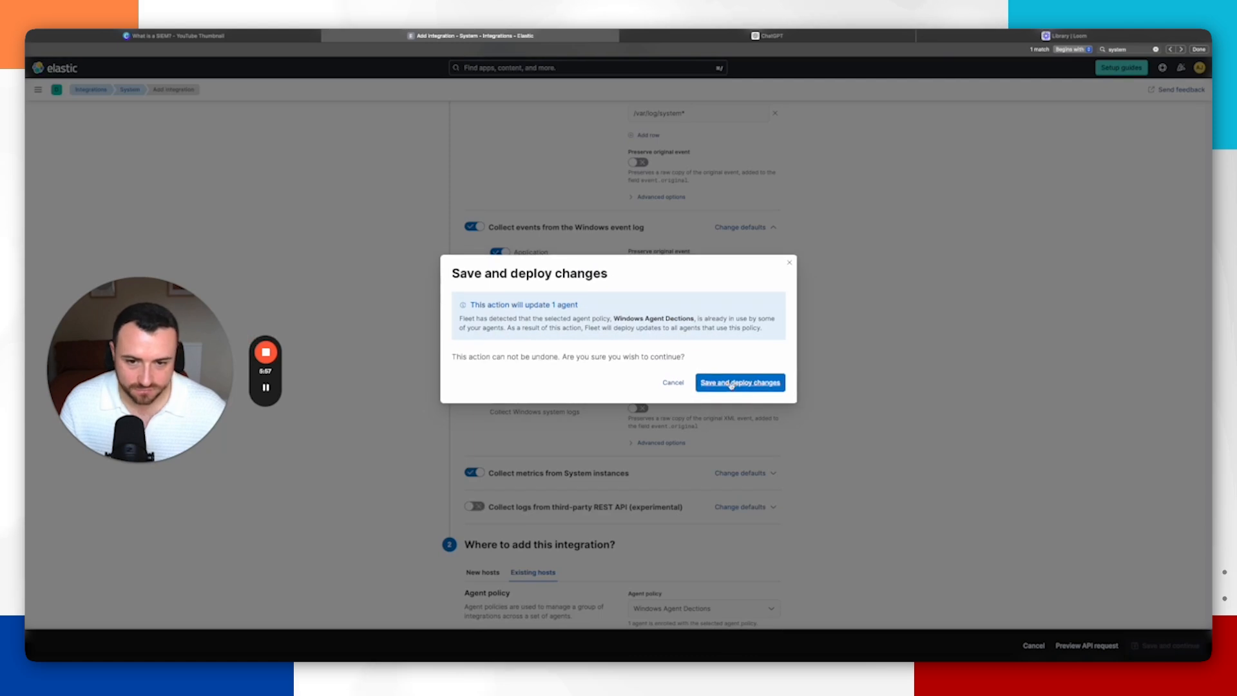
pyautogui.click(733, 384)
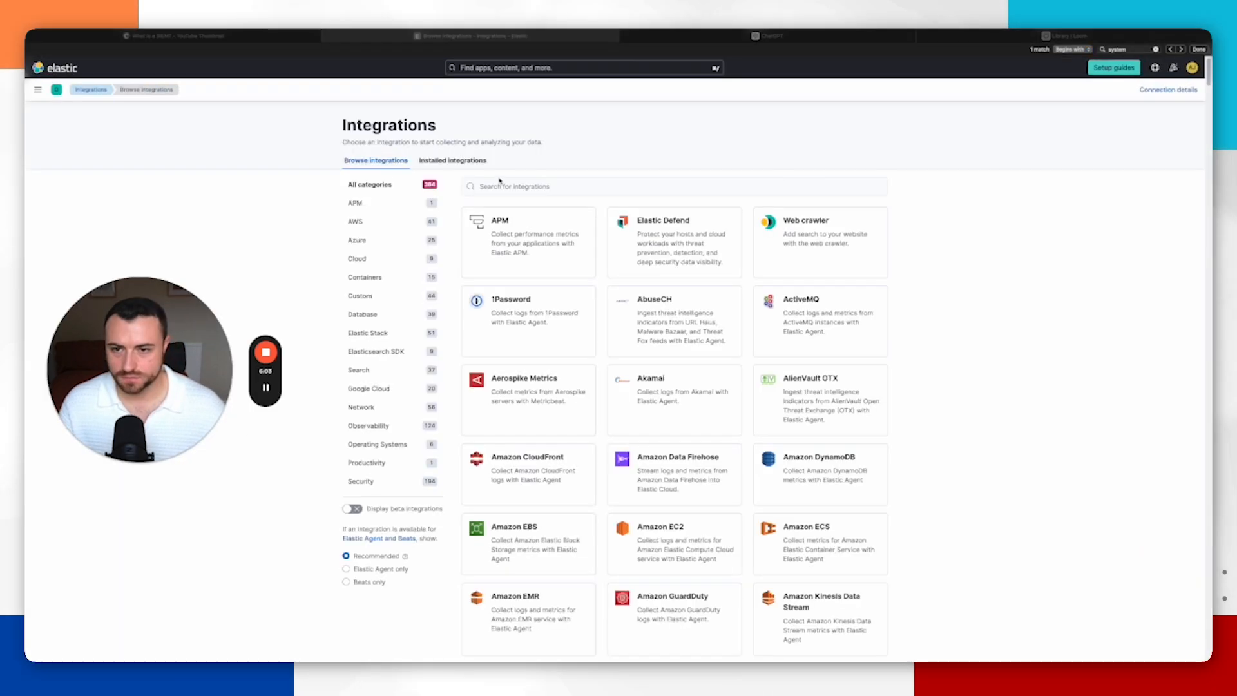
# Step: Search the integrations for window and start adding the Windows integration
pyautogui.click(526, 186)
pyautogui.write('windows')
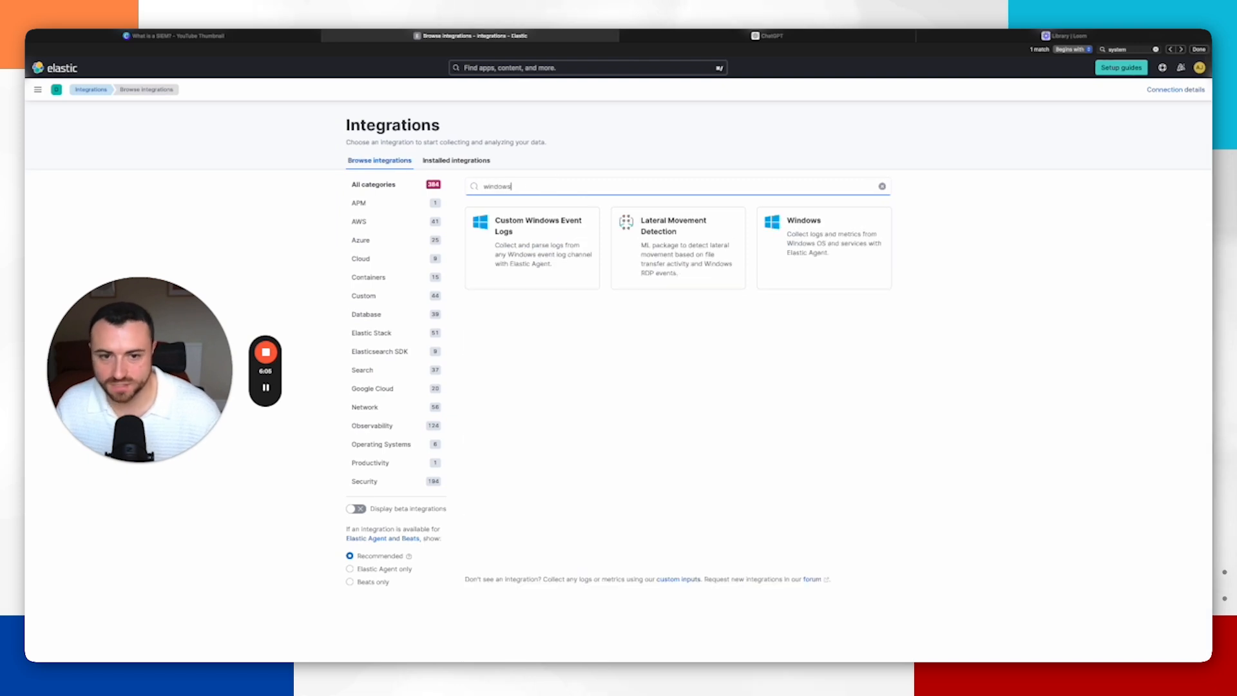
pyautogui.click(799, 230)
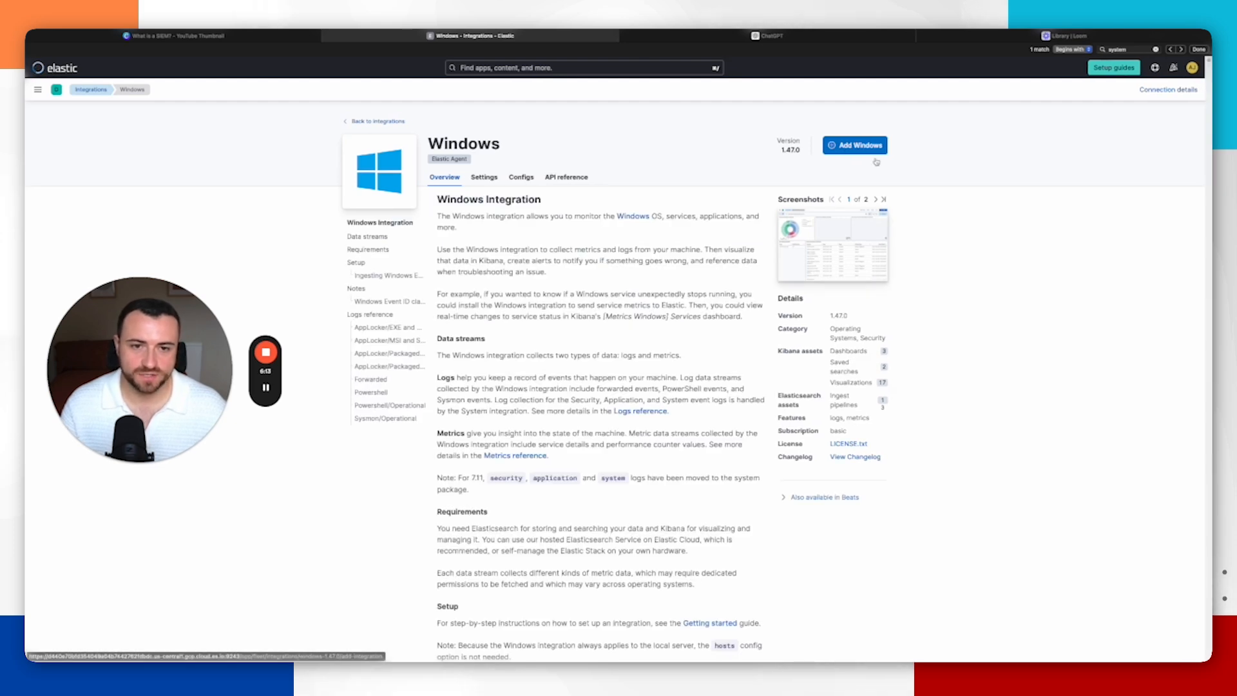
pyautogui.click(866, 148)
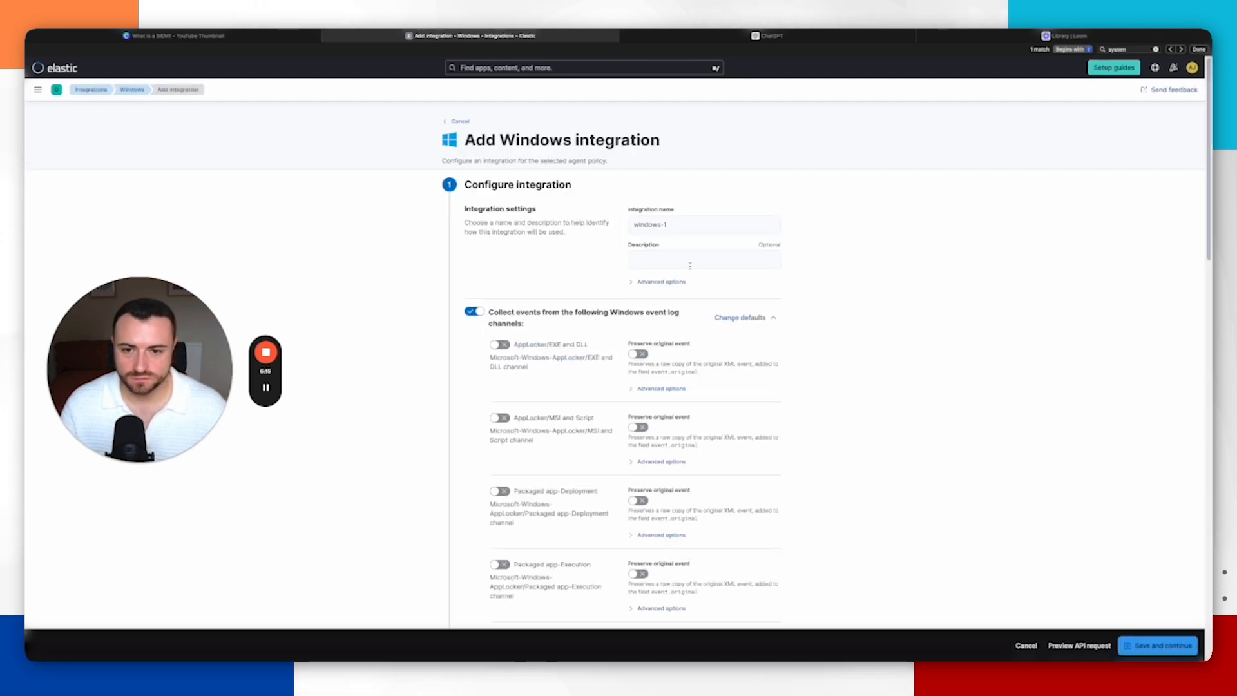
# Step: Review the Windows event log channels and perfmon and service metrics settings of the integration
pyautogui.scroll(-1, 708, 261)
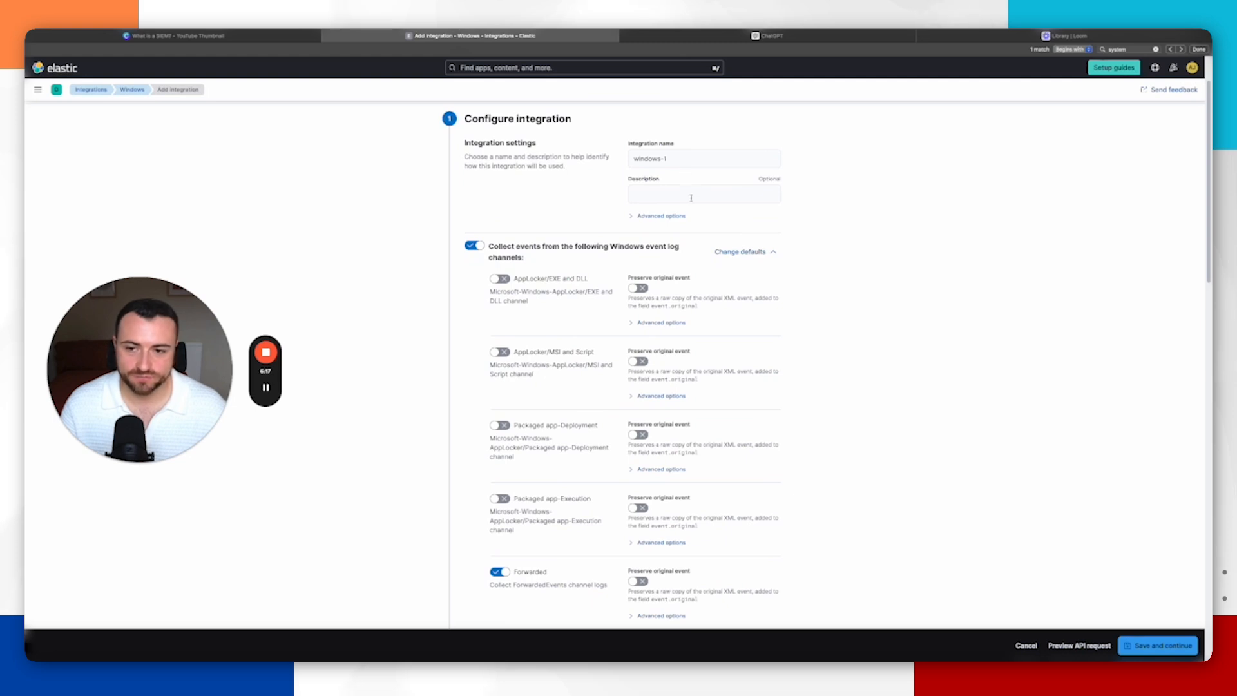
pyautogui.scroll(-1, 691, 198)
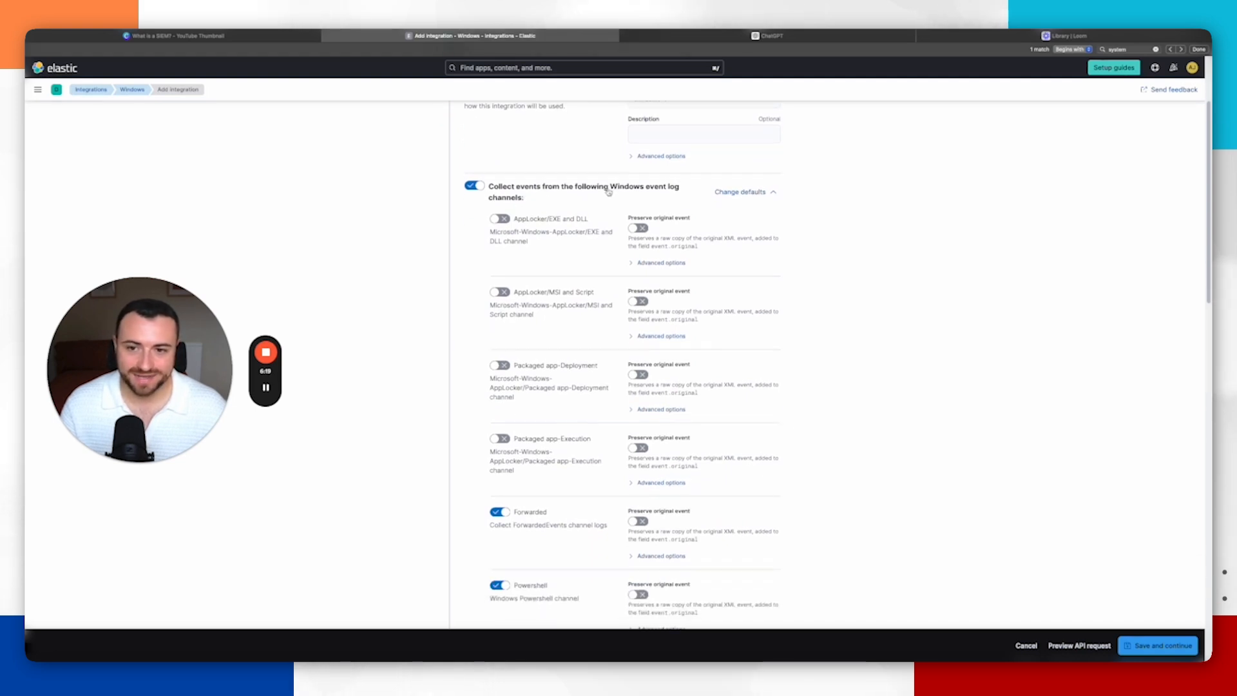
pyautogui.scroll(-1, 624, 193)
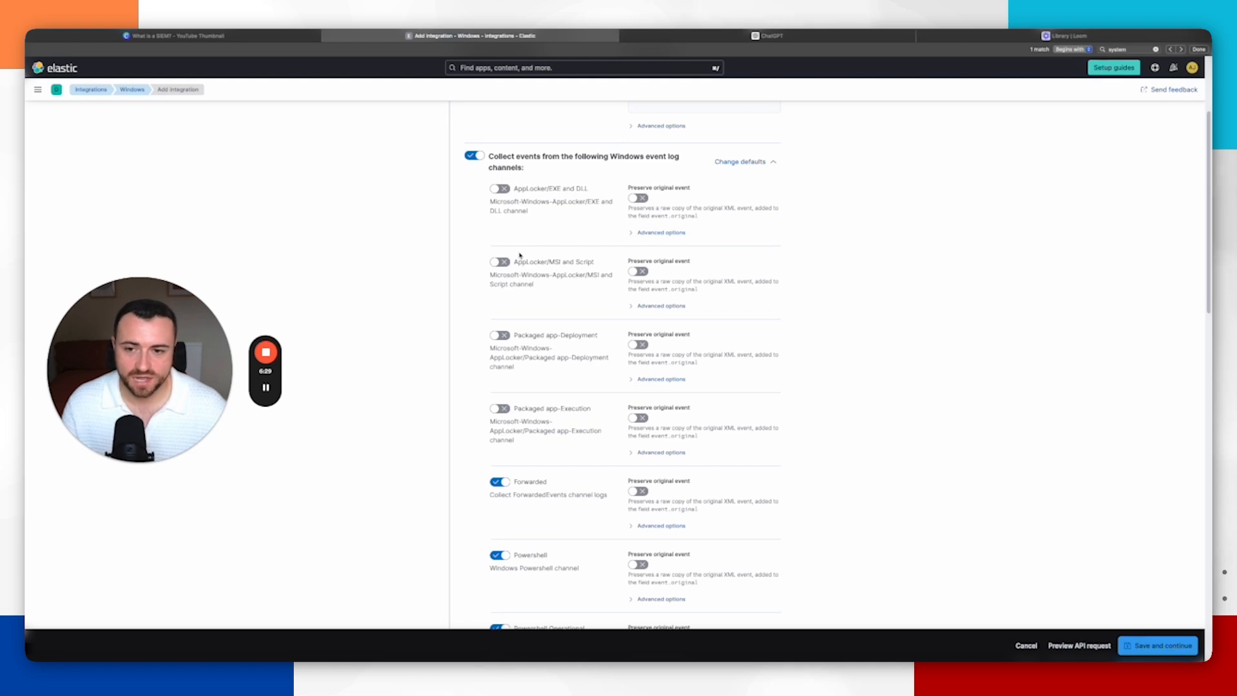
pyautogui.scroll(-1, 520, 255)
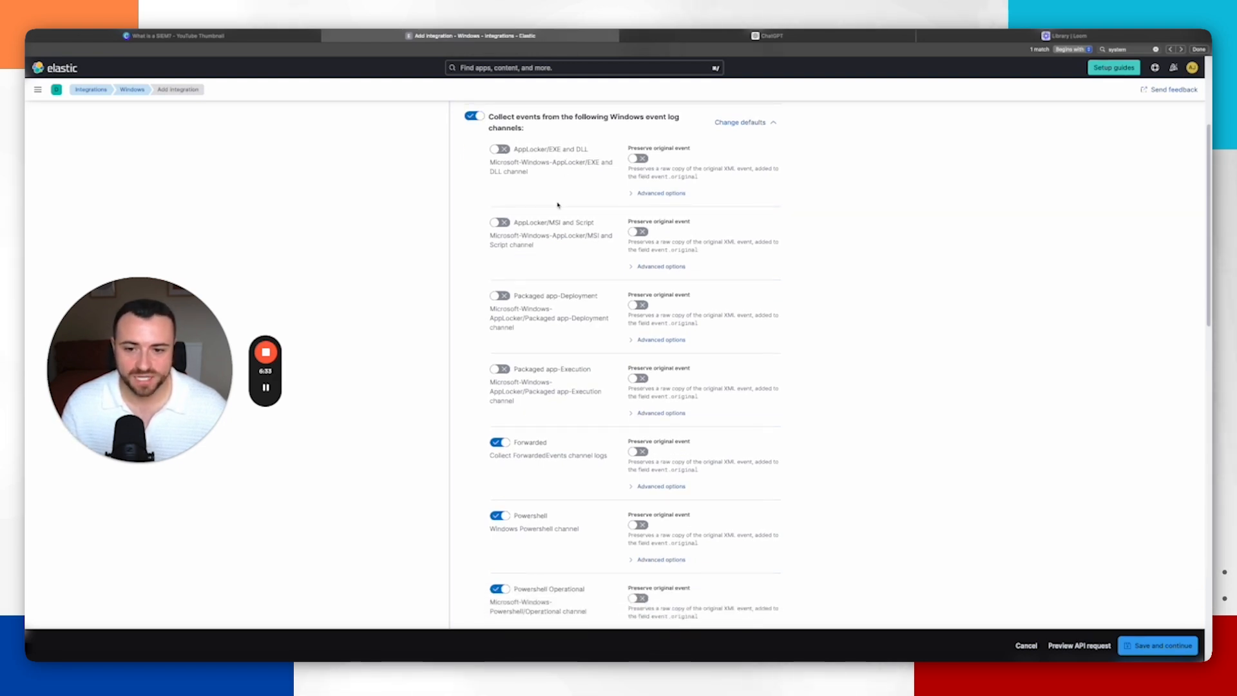
pyautogui.scroll(-4, 560, 233)
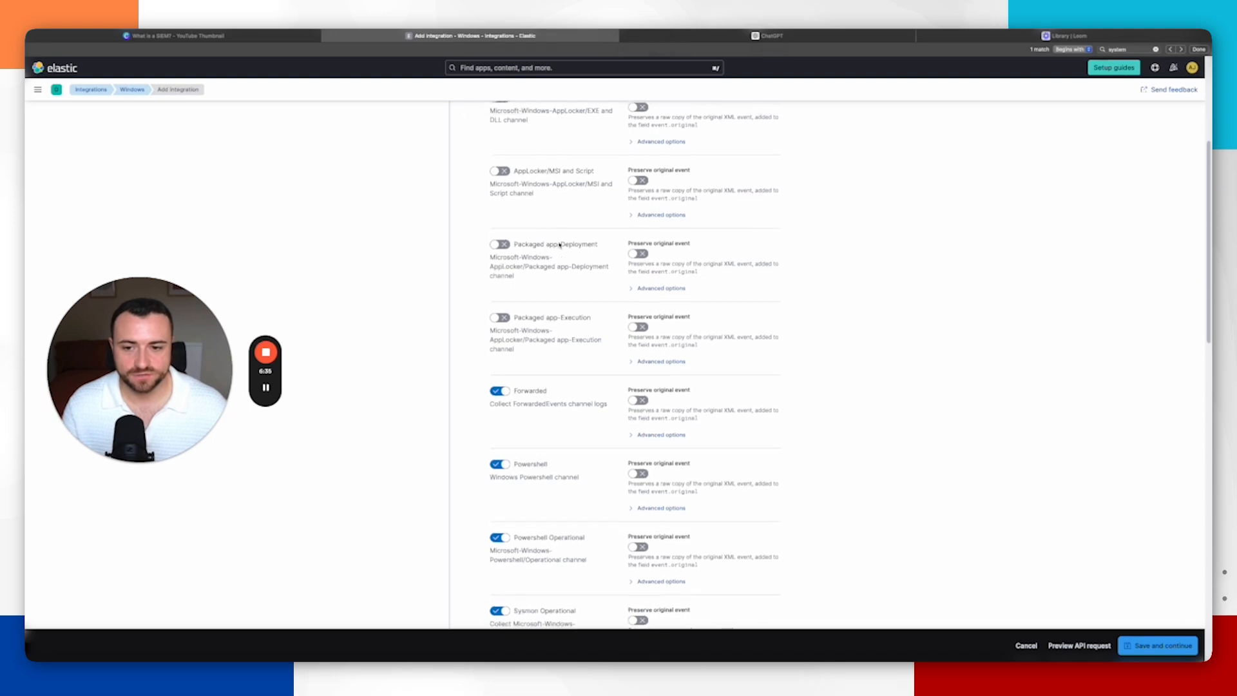
pyautogui.scroll(-15, 547, 327)
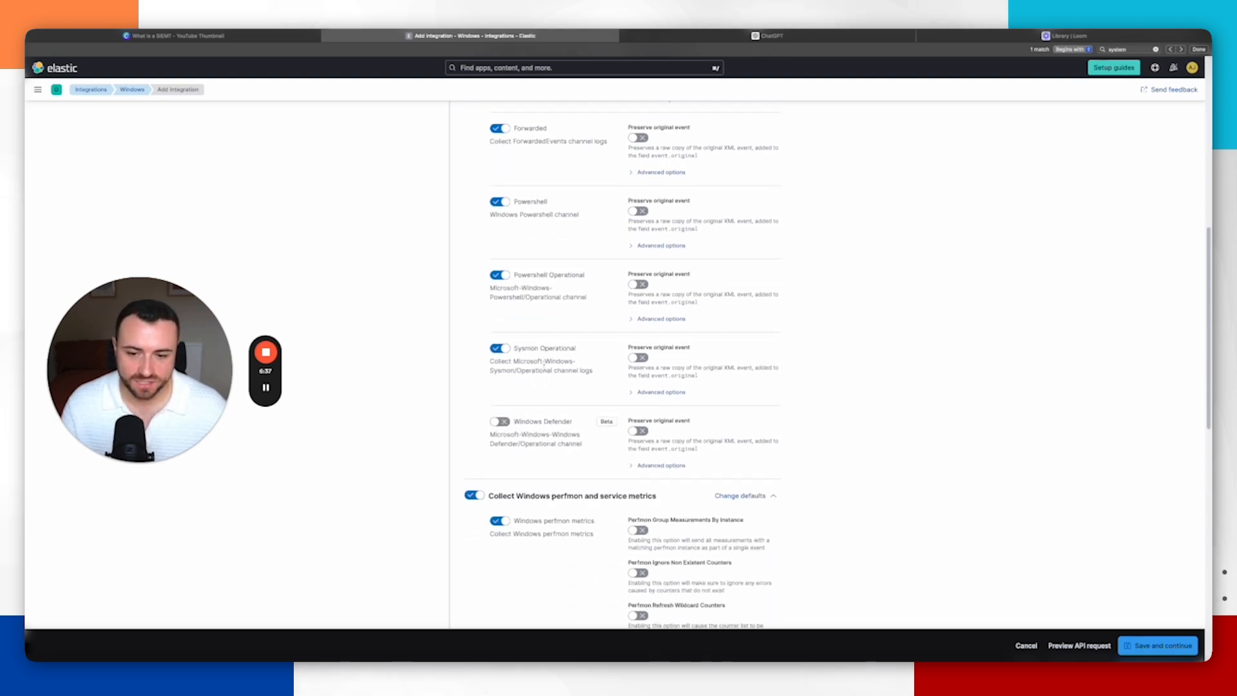
pyautogui.scroll(-6, 569, 392)
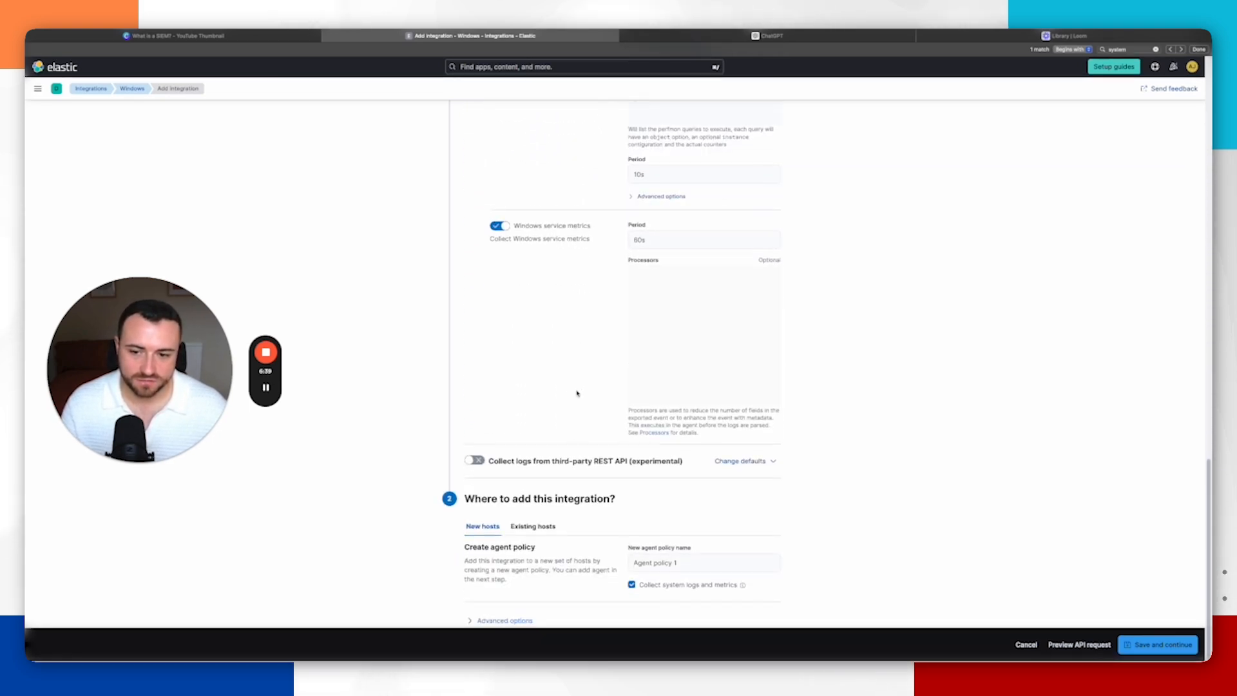
# Step: Assign the Windows integration to the existing Windows Agent Dections policy, then save and deploy the changes
pyautogui.click(533, 527)
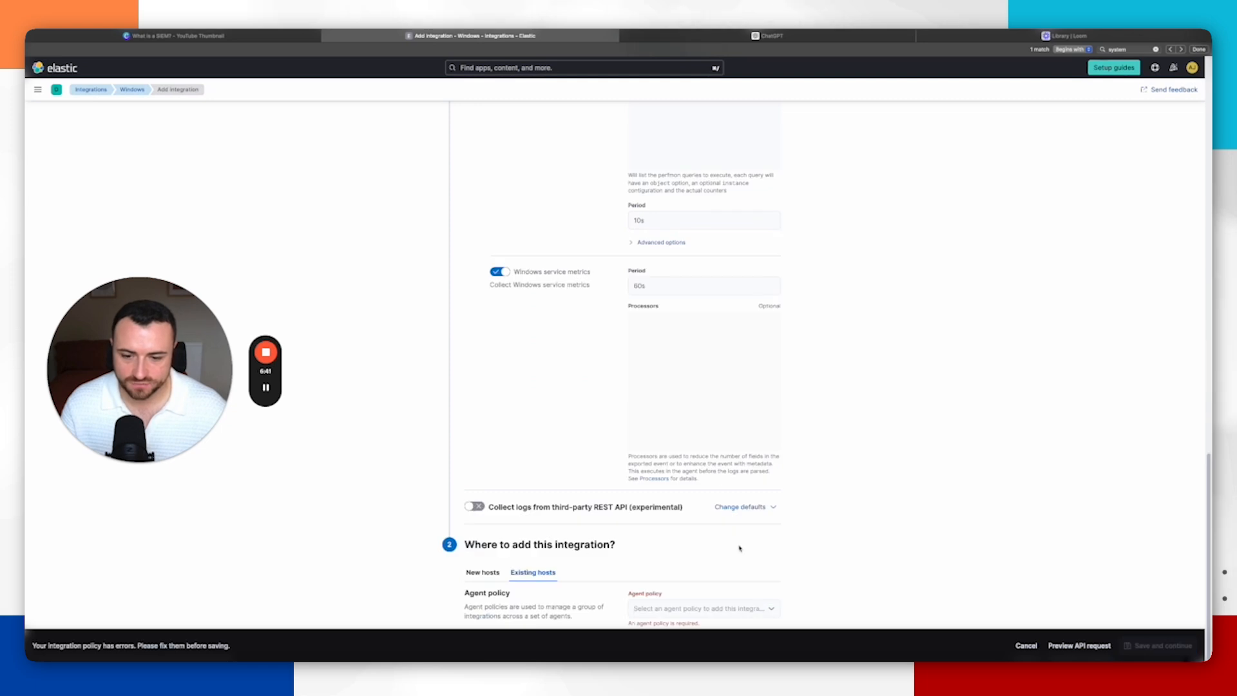
pyautogui.click(699, 608)
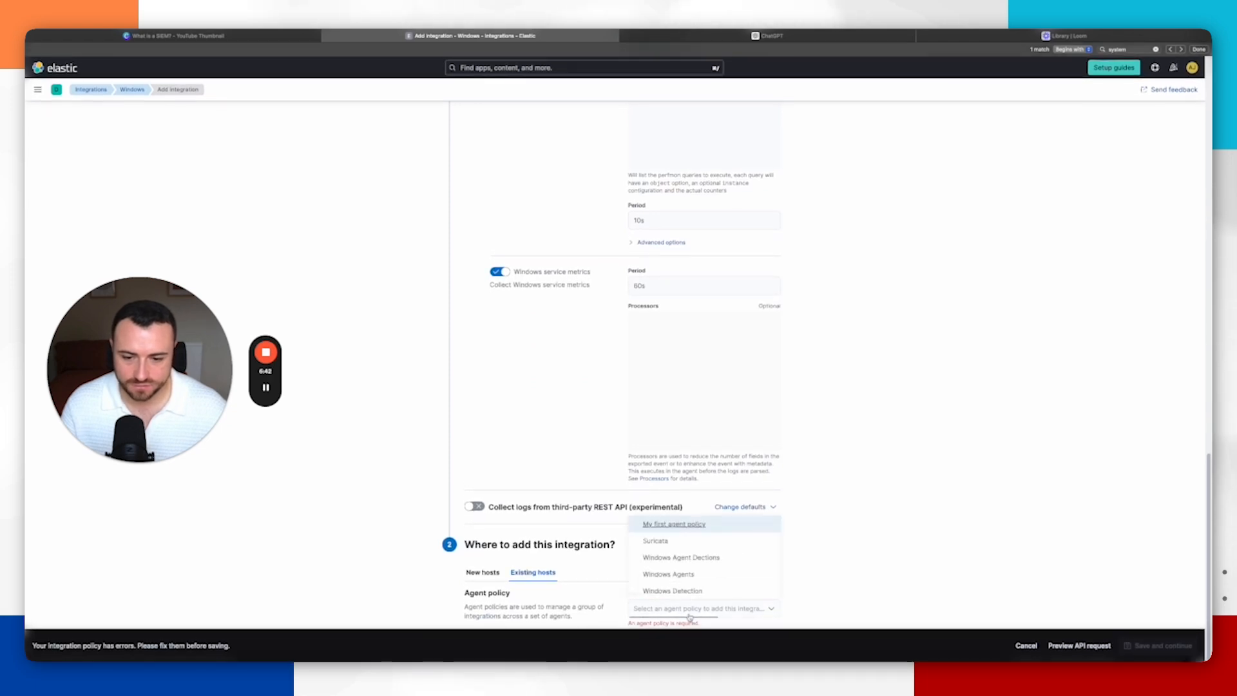
pyautogui.click(706, 558)
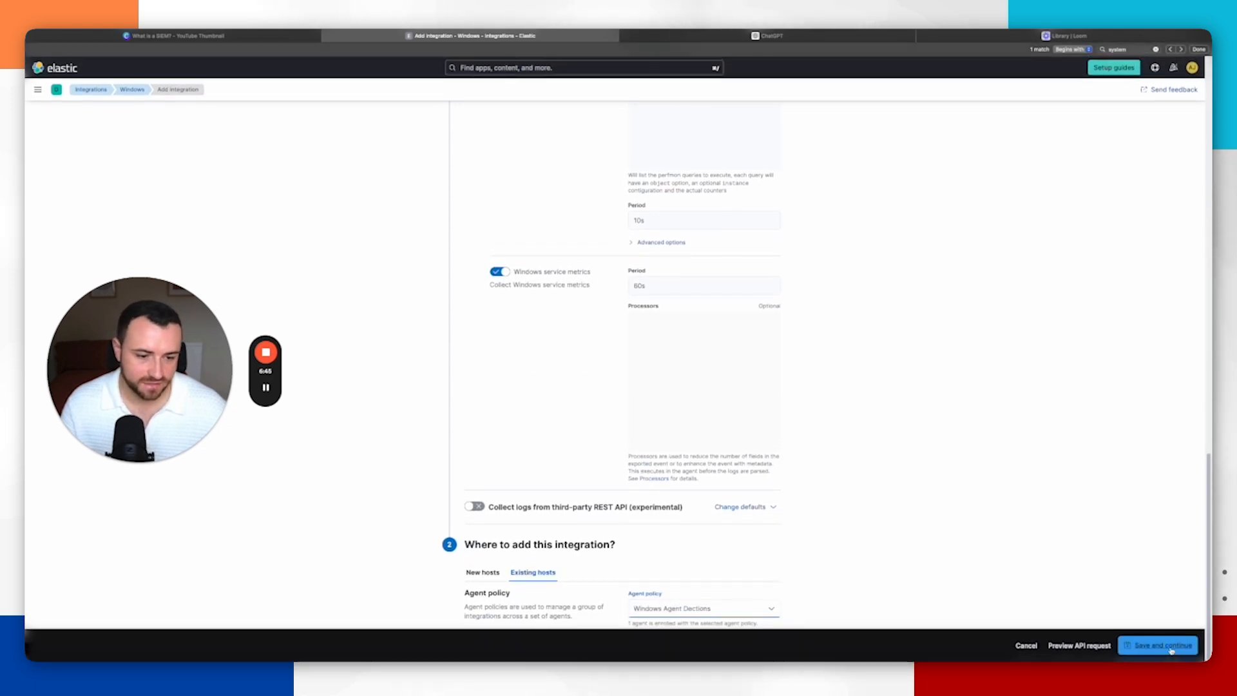
pyautogui.click(1171, 646)
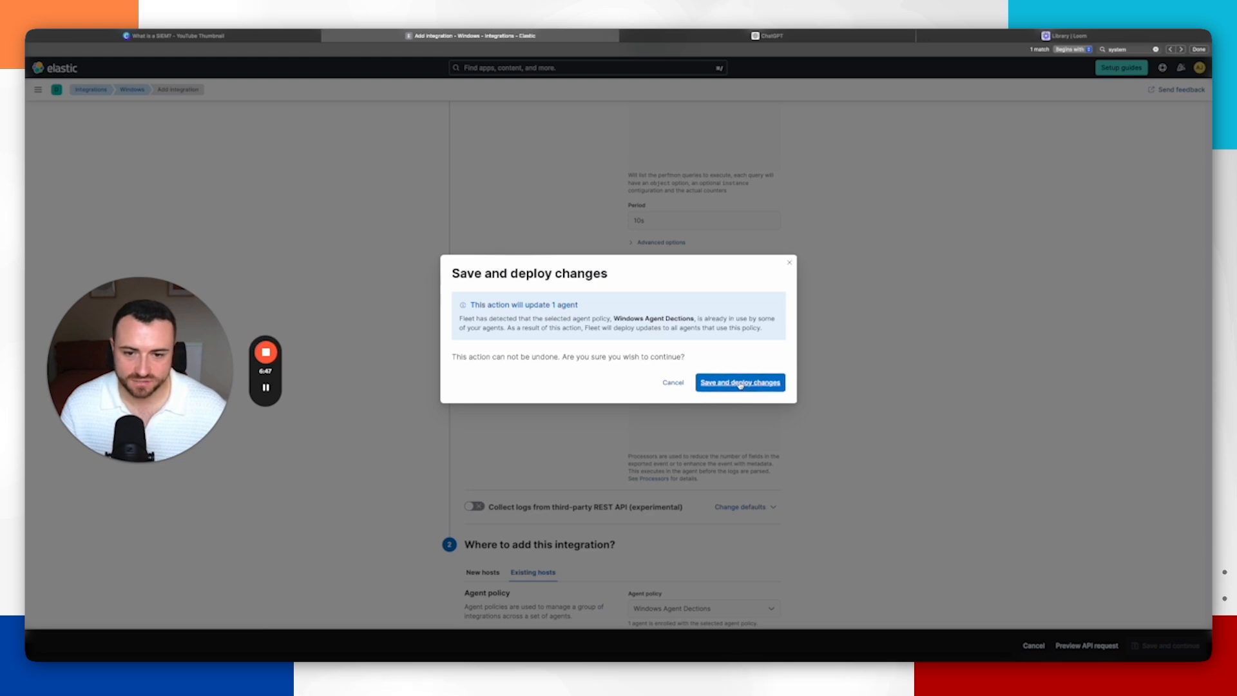
pyautogui.click(741, 382)
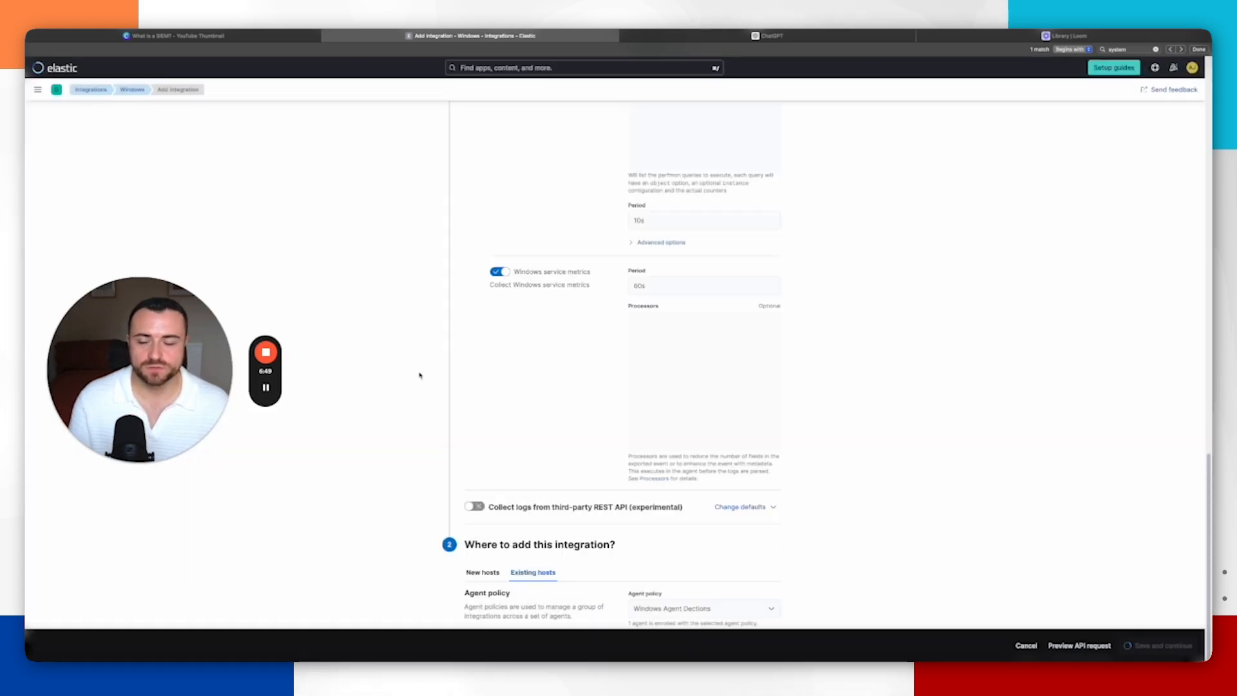
pyautogui.click(266, 391)
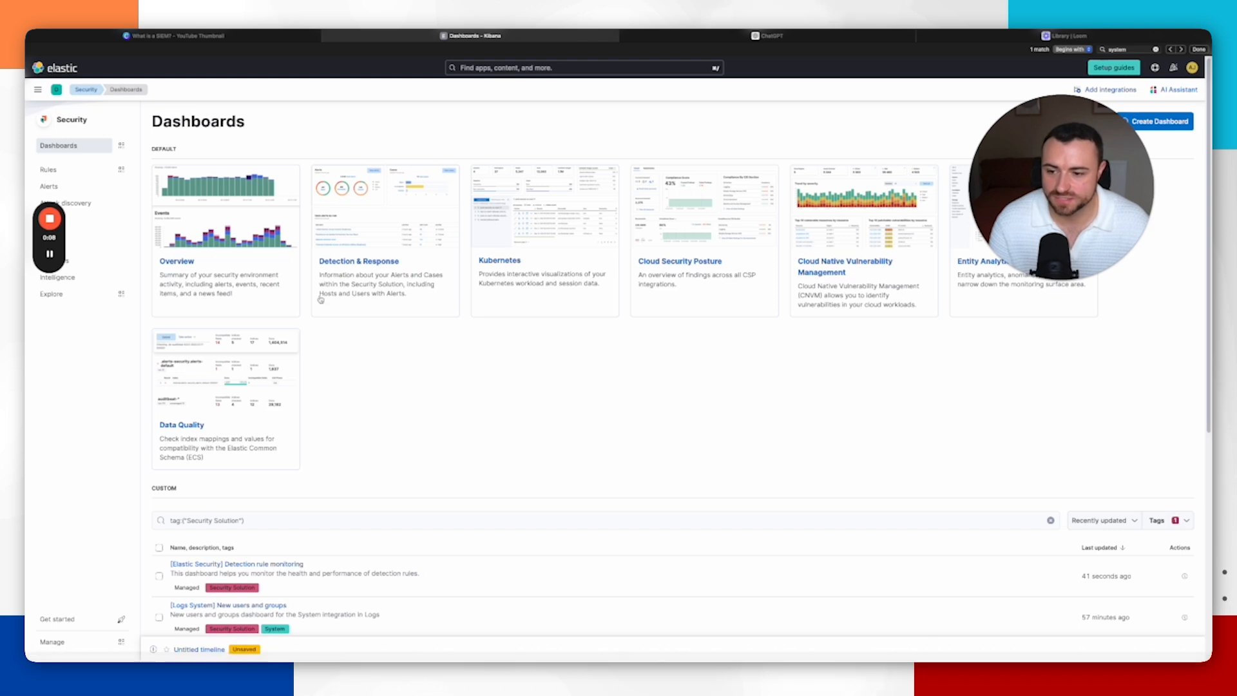
# Step: Open the [Logs System] New users and groups dashboard from the Security dashboards list
pyautogui.scroll(-3, 351, 295)
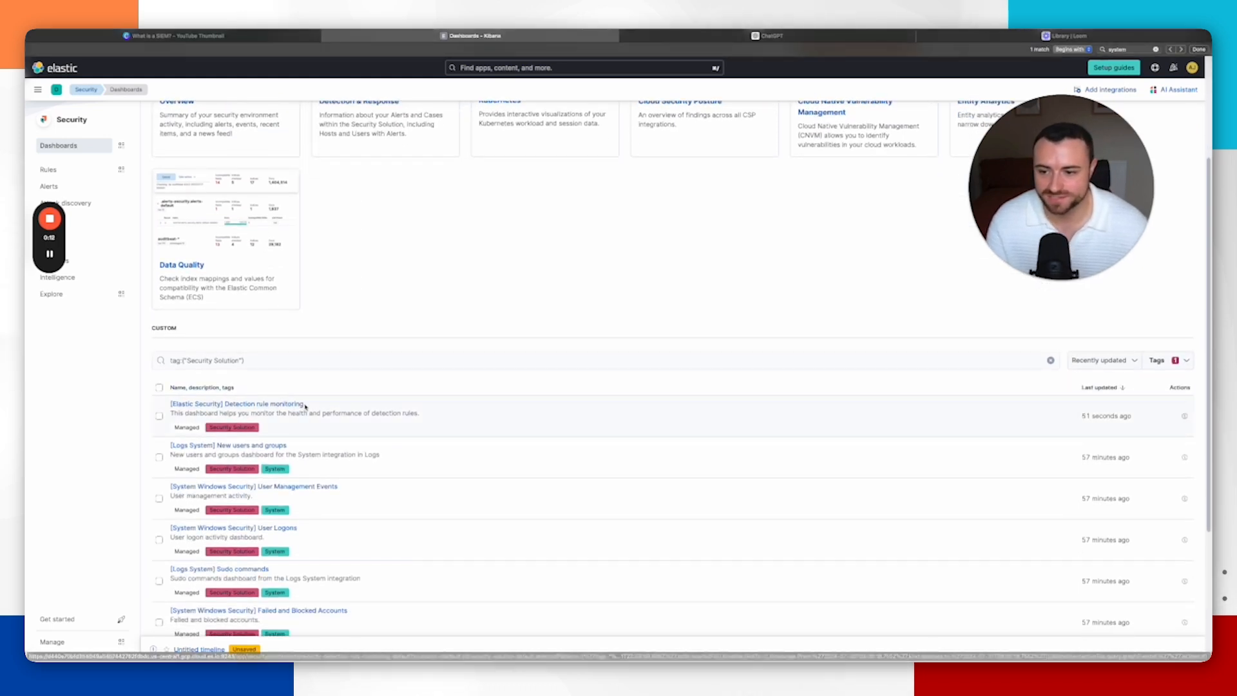
pyautogui.scroll(-1, 303, 405)
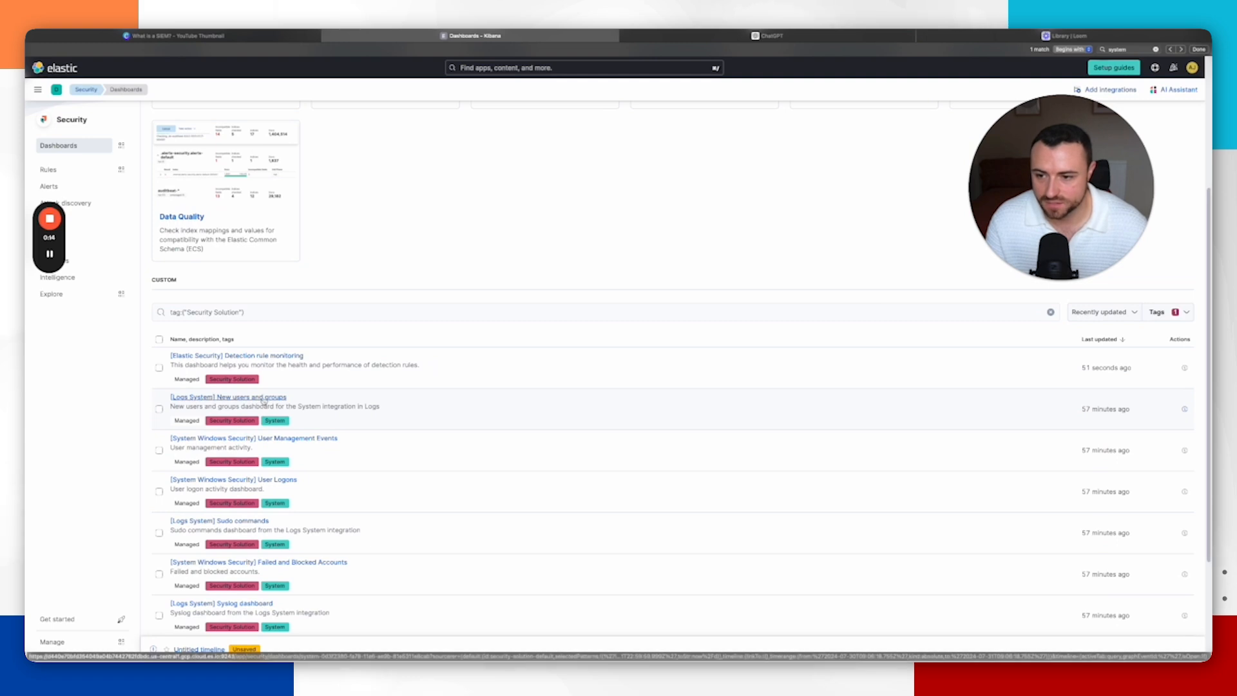
pyautogui.click(264, 397)
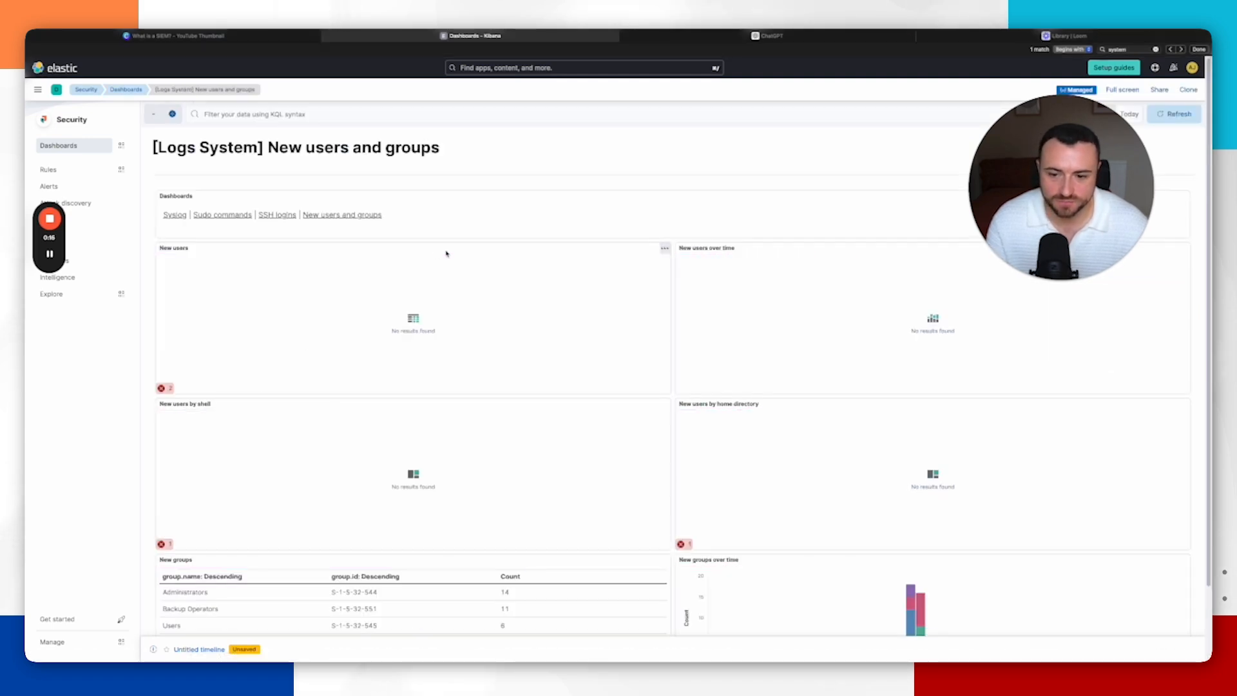
# Step: Scroll through the New users and groups dashboard, then return to the Security dashboards list and browse it
pyautogui.scroll(-1, 446, 253)
pyautogui.scroll(2, 160, 131)
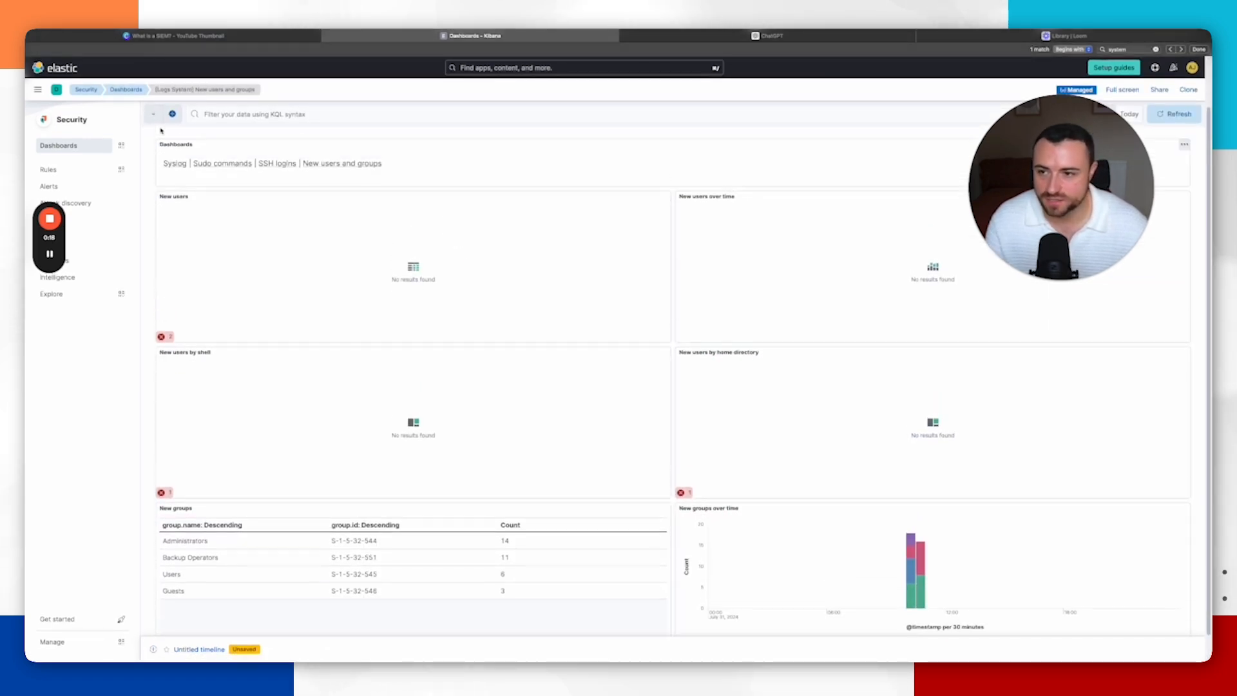
pyautogui.click(126, 90)
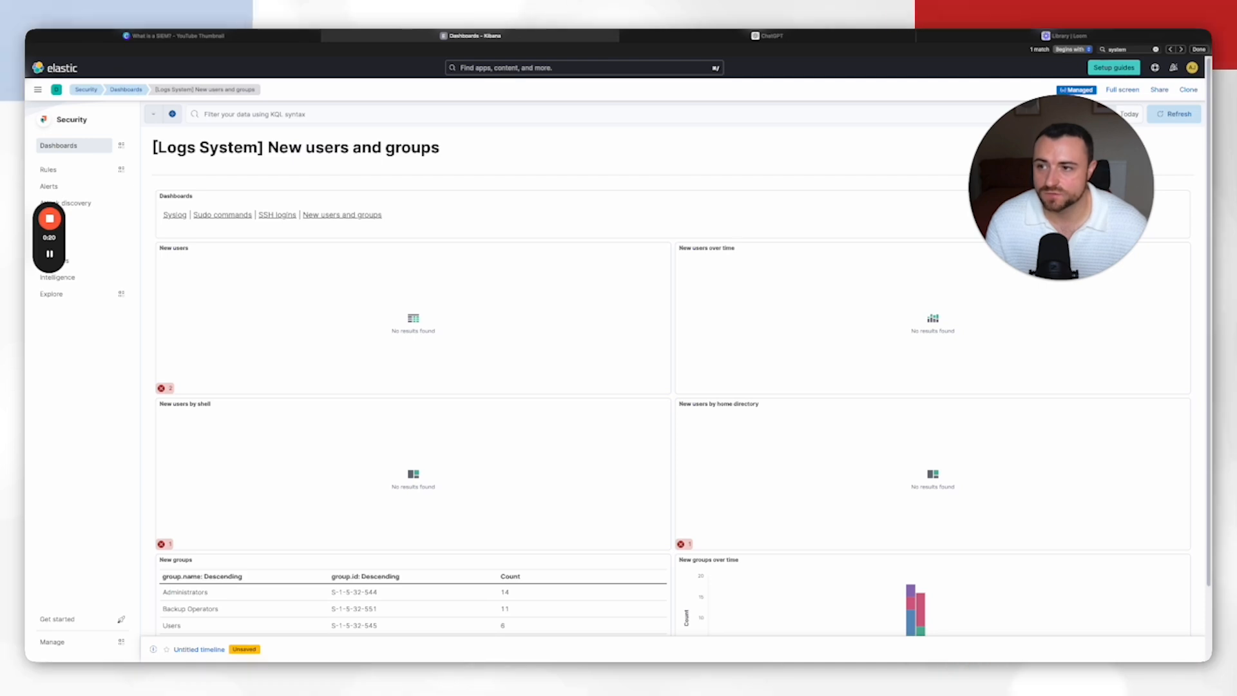
pyautogui.scroll(-5, 313, 502)
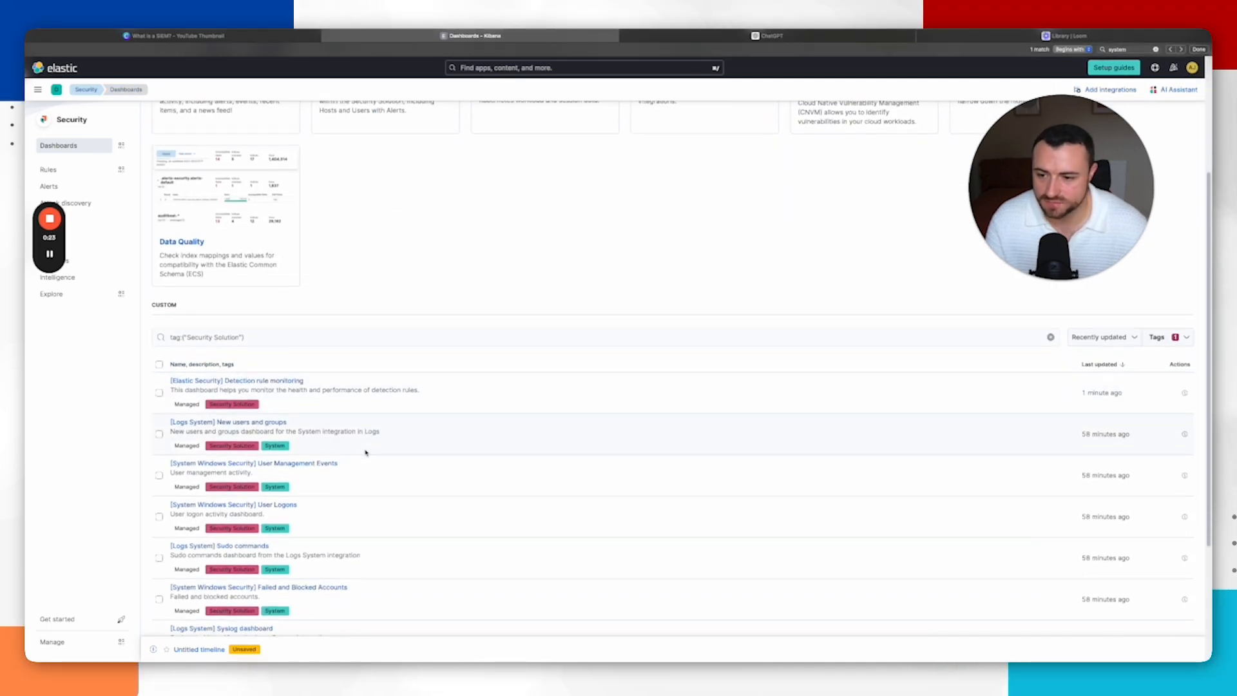
pyautogui.scroll(-2, 212, 484)
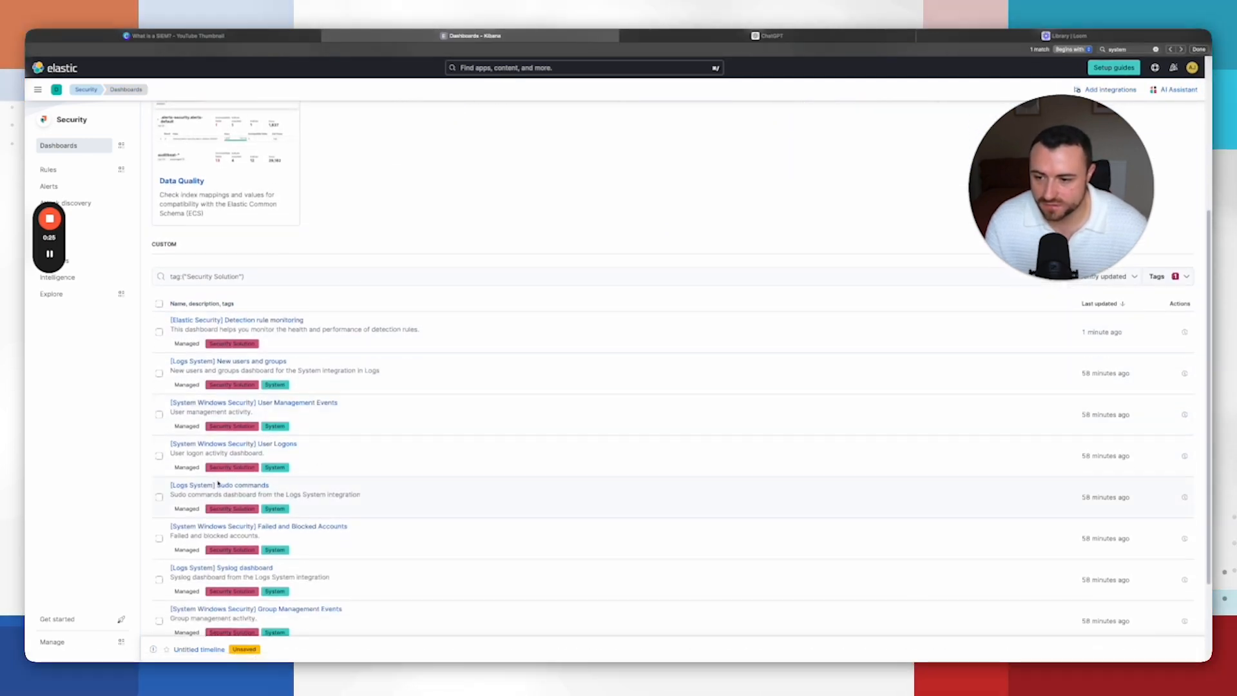
pyautogui.scroll(-1, 216, 490)
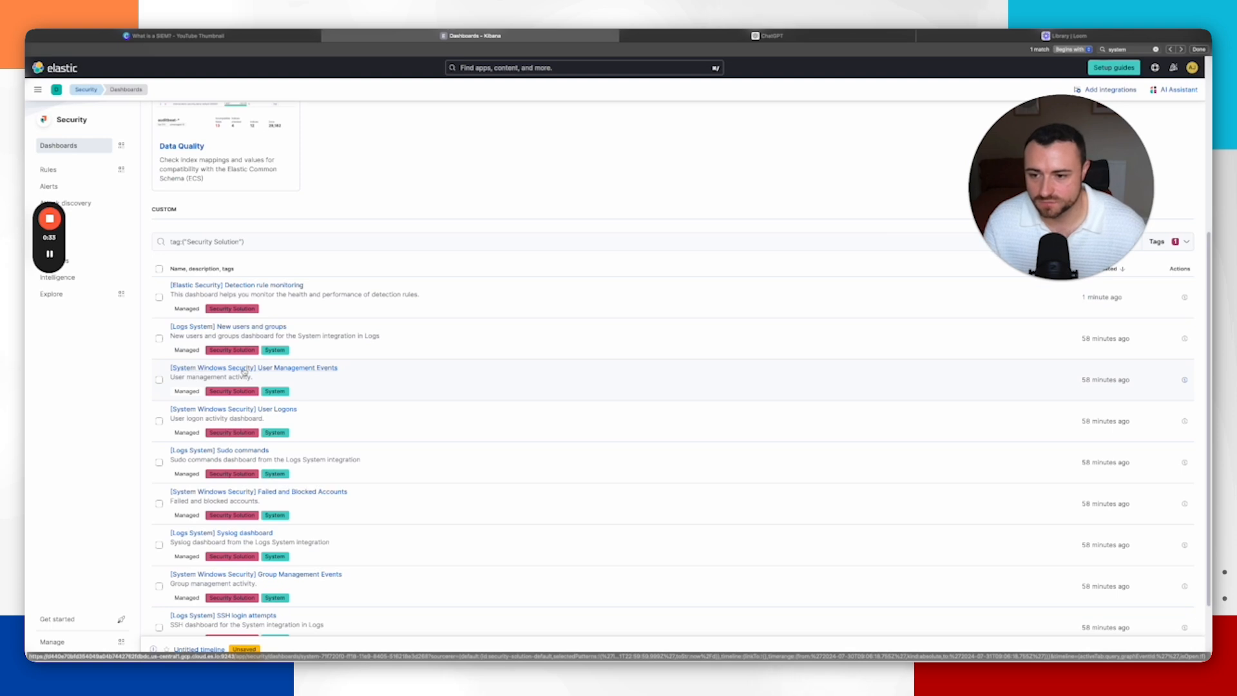
# Step: Open the [System Windows Security] User Management Events dashboard and review its panels
pyautogui.click(402, 322)
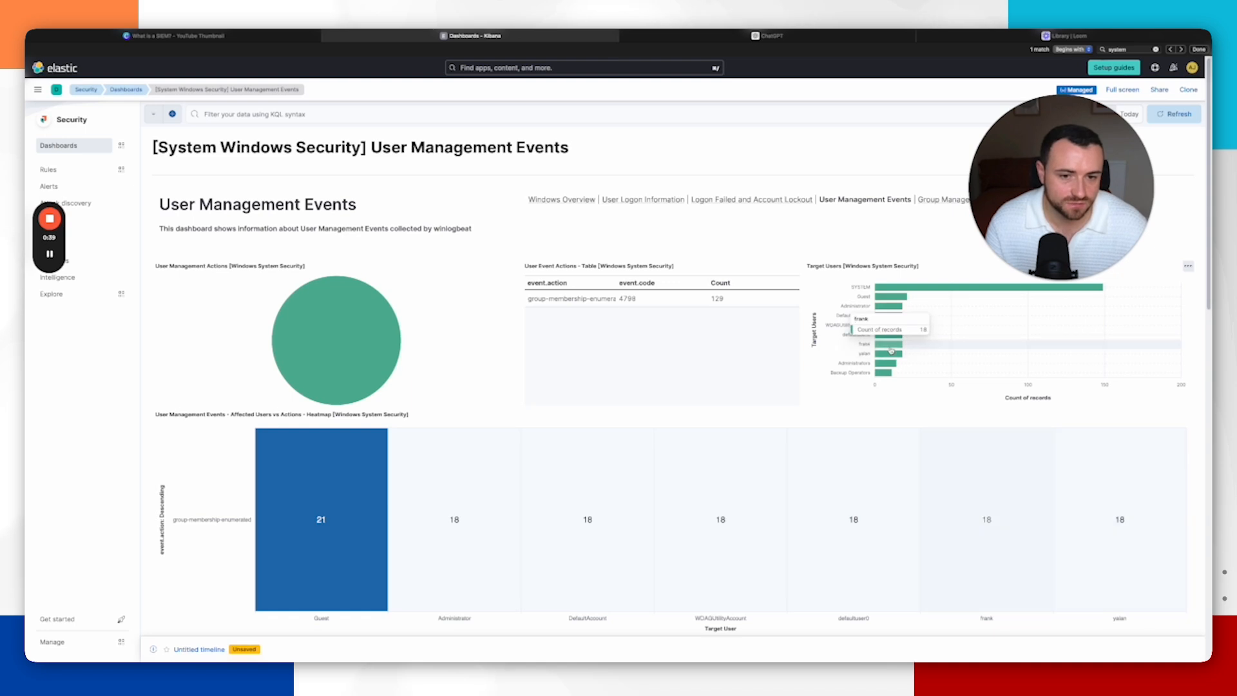
pyautogui.scroll(-3, 472, 494)
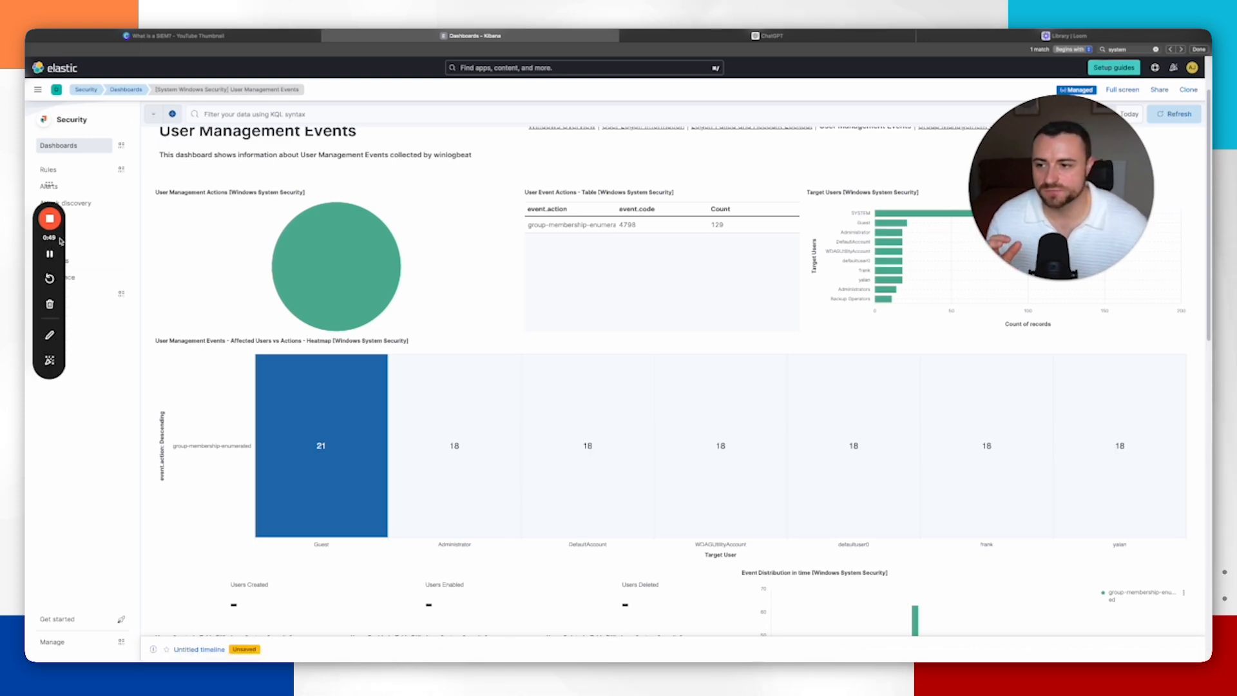
pyautogui.moveTo(61, 241); pyautogui.dragTo(126, 359)
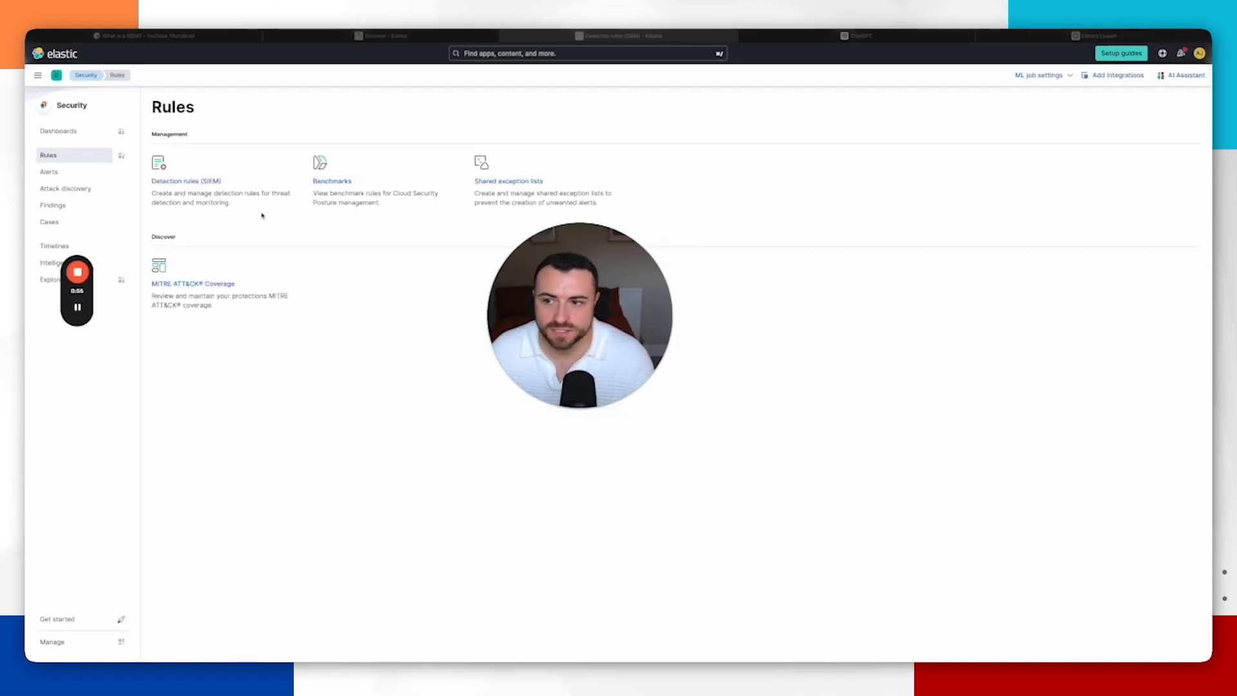
# Step: Open Detection rules (SIEM) and start creating a new rule
pyautogui.click(196, 184)
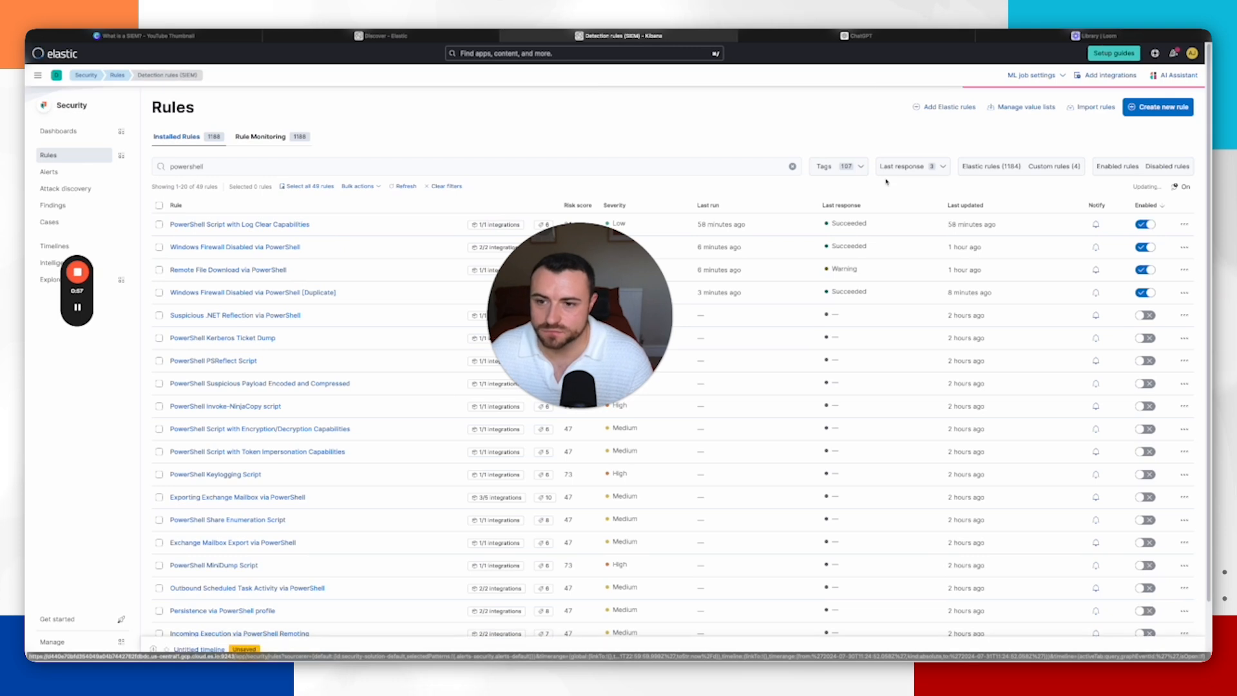
pyautogui.click(1158, 107)
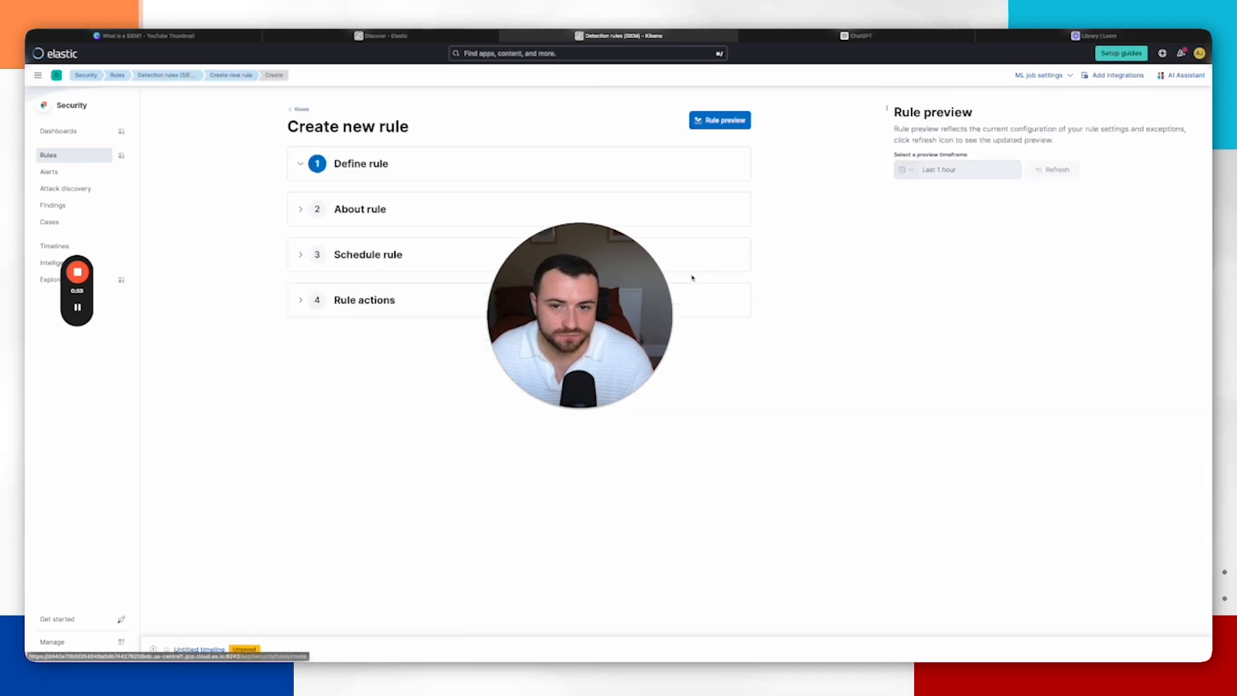
pyautogui.scroll(-3, 495, 429)
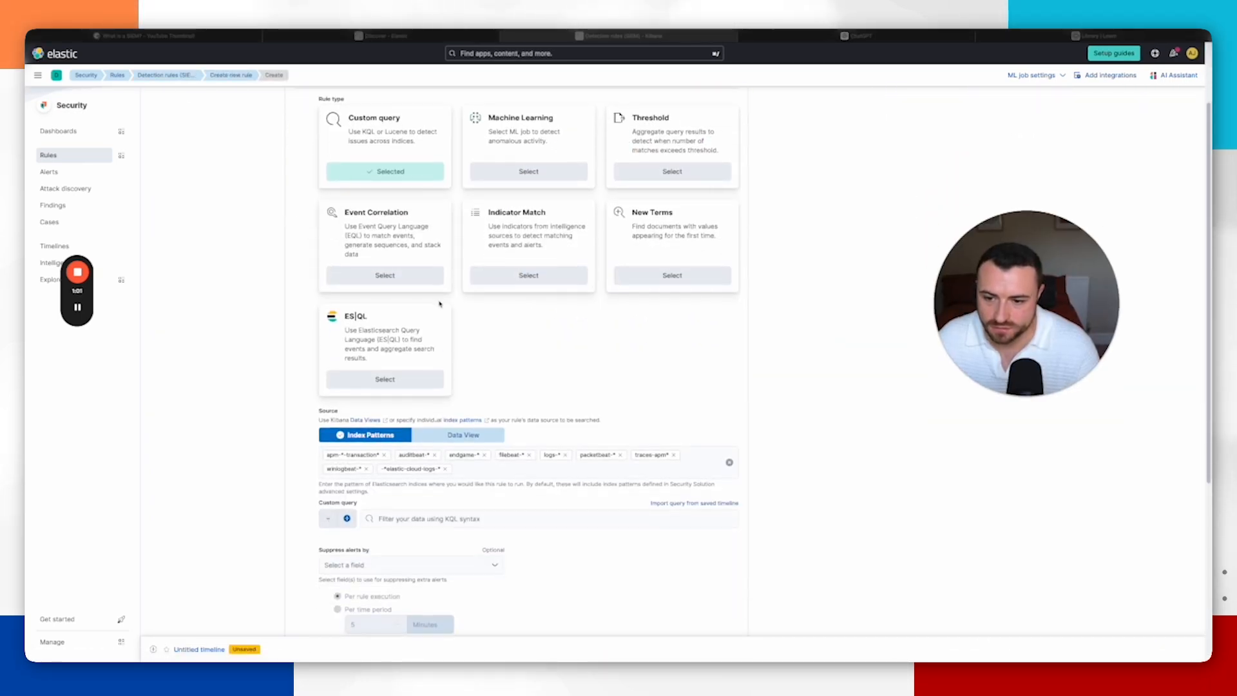
# Step: Define a custom query rule with the query event.code : "4104" and continue
pyautogui.click(411, 399)
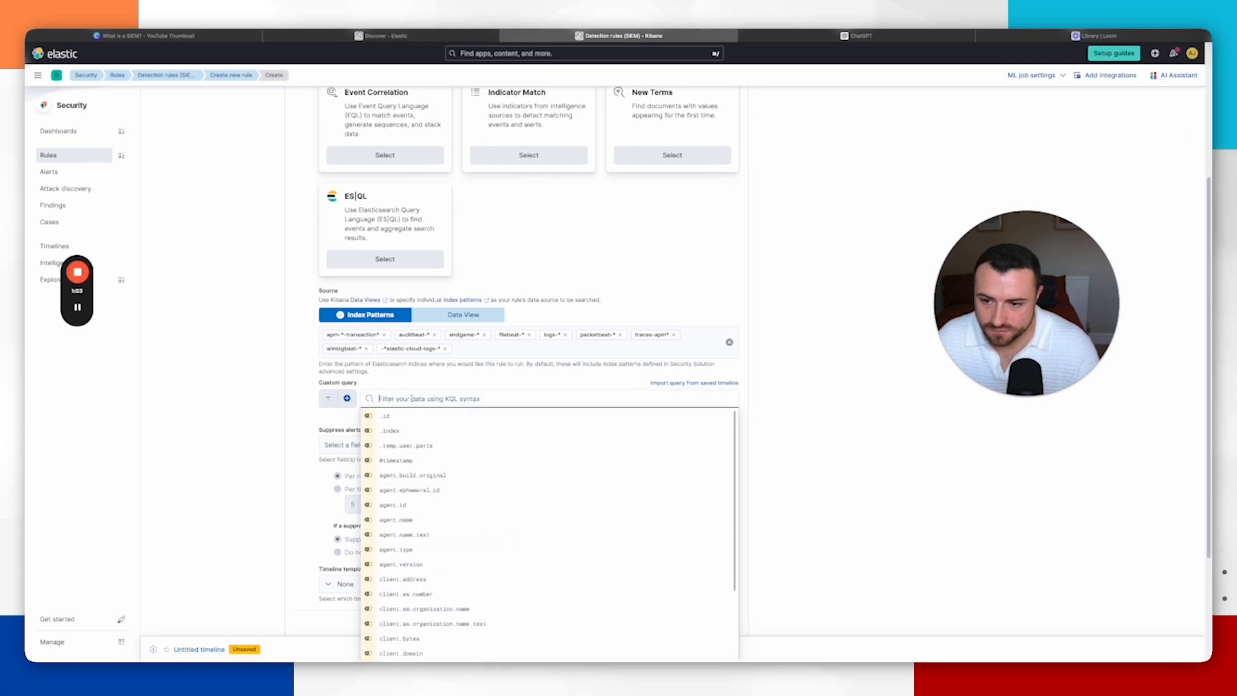
pyautogui.write('eve')
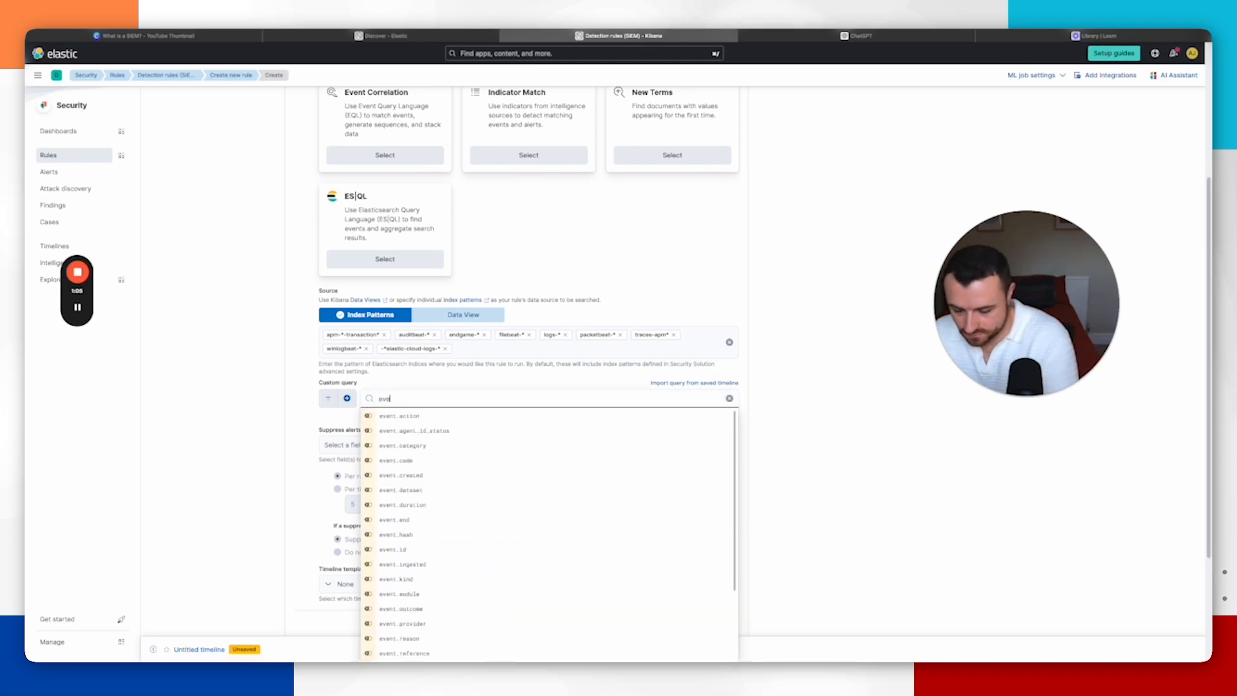
pyautogui.write('nyt')
pyautogui.write('t')
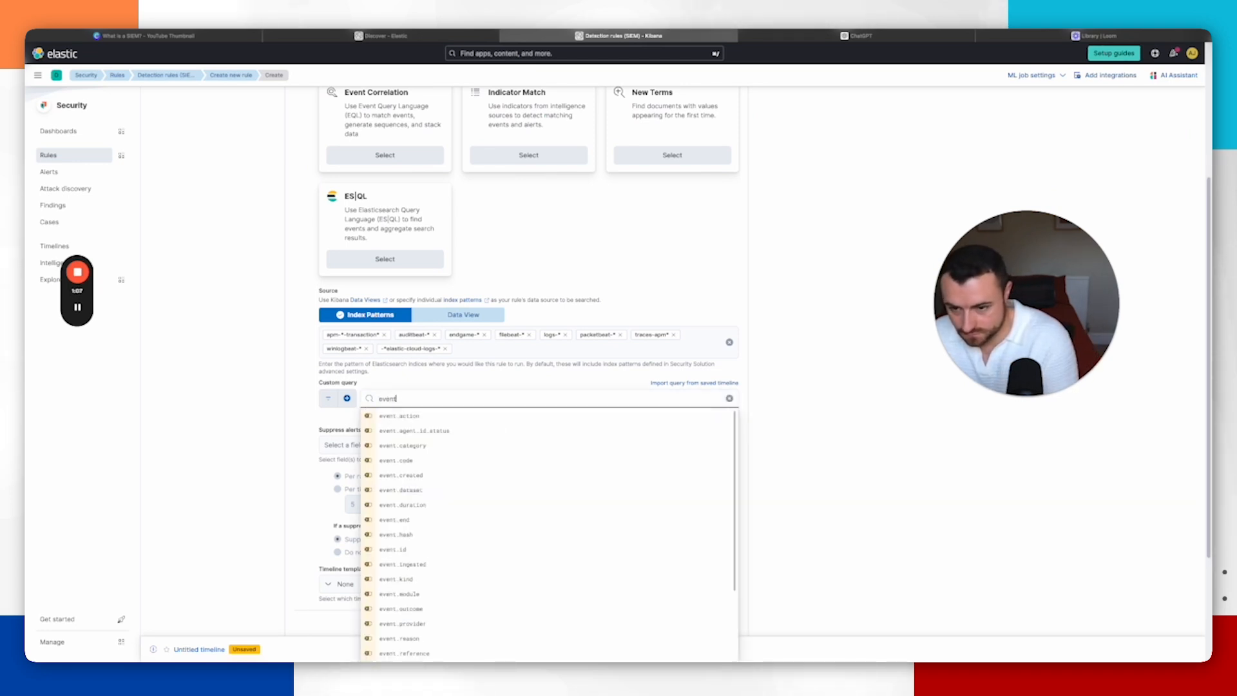
pyautogui.write('cod')
pyautogui.press('BackSpace')
pyautogui.press('BackSpace')
pyautogui.press('BackSpace')
pyautogui.press('BackSpace')
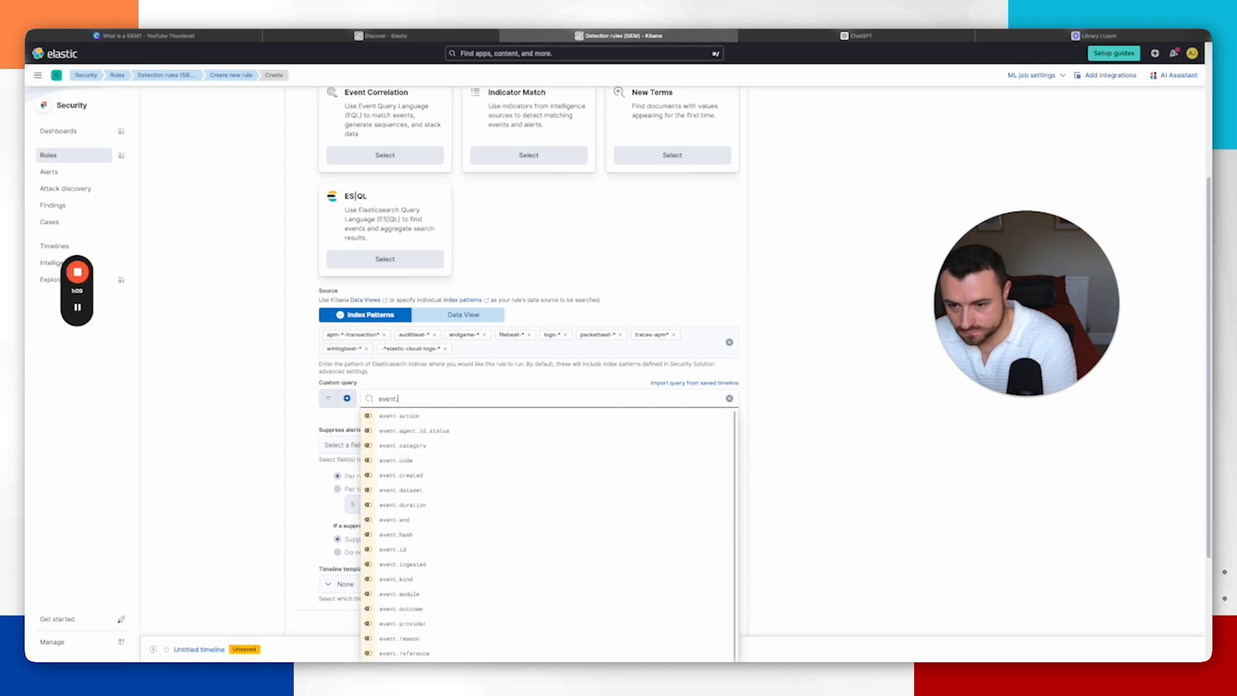
pyautogui.write('code')
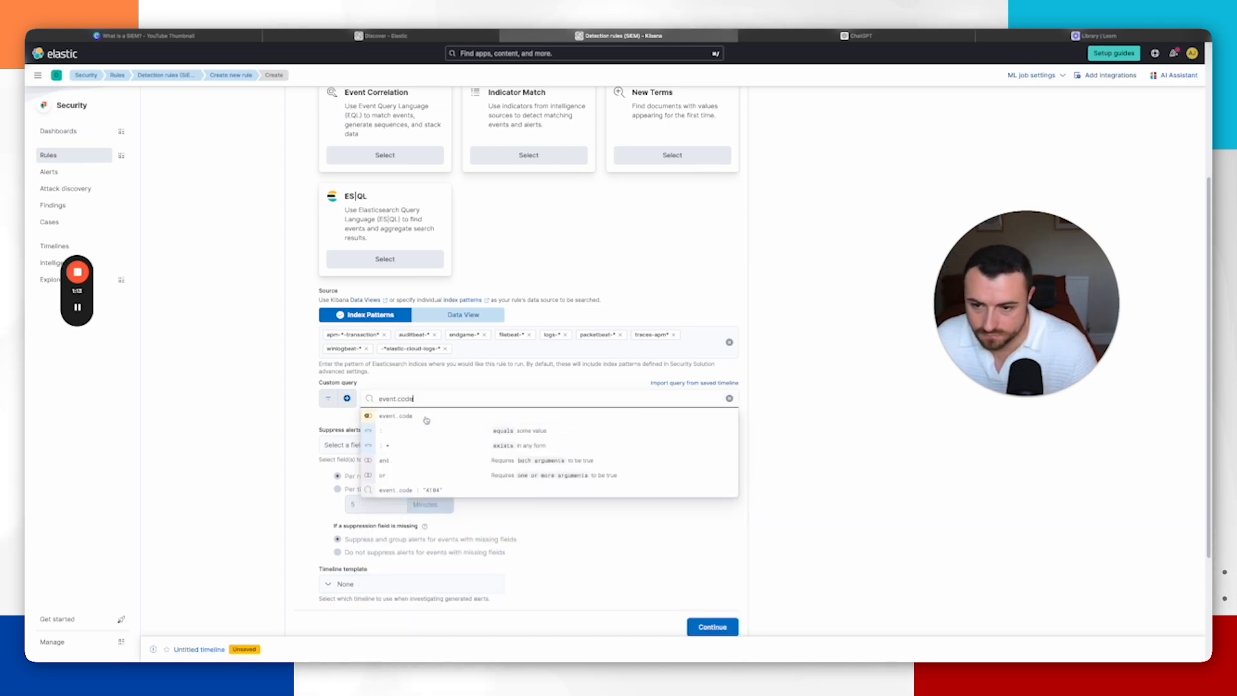
pyautogui.click(419, 436)
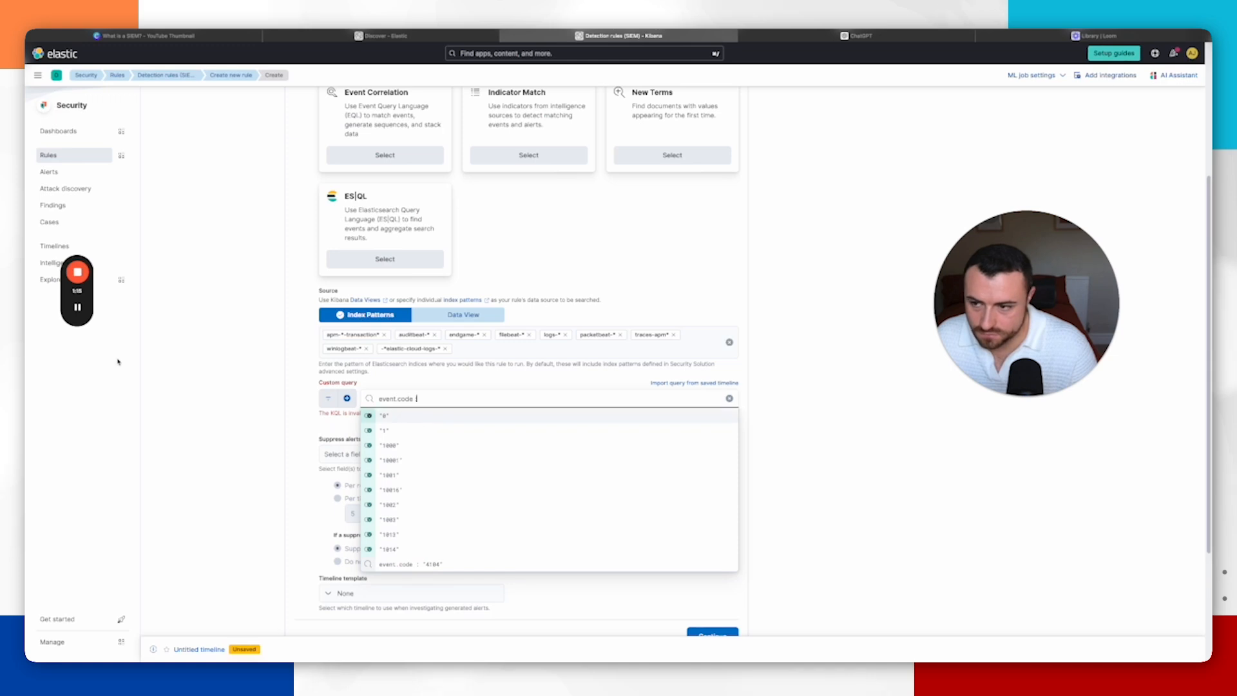
pyautogui.moveTo(80, 312)
pyautogui.write('4104')
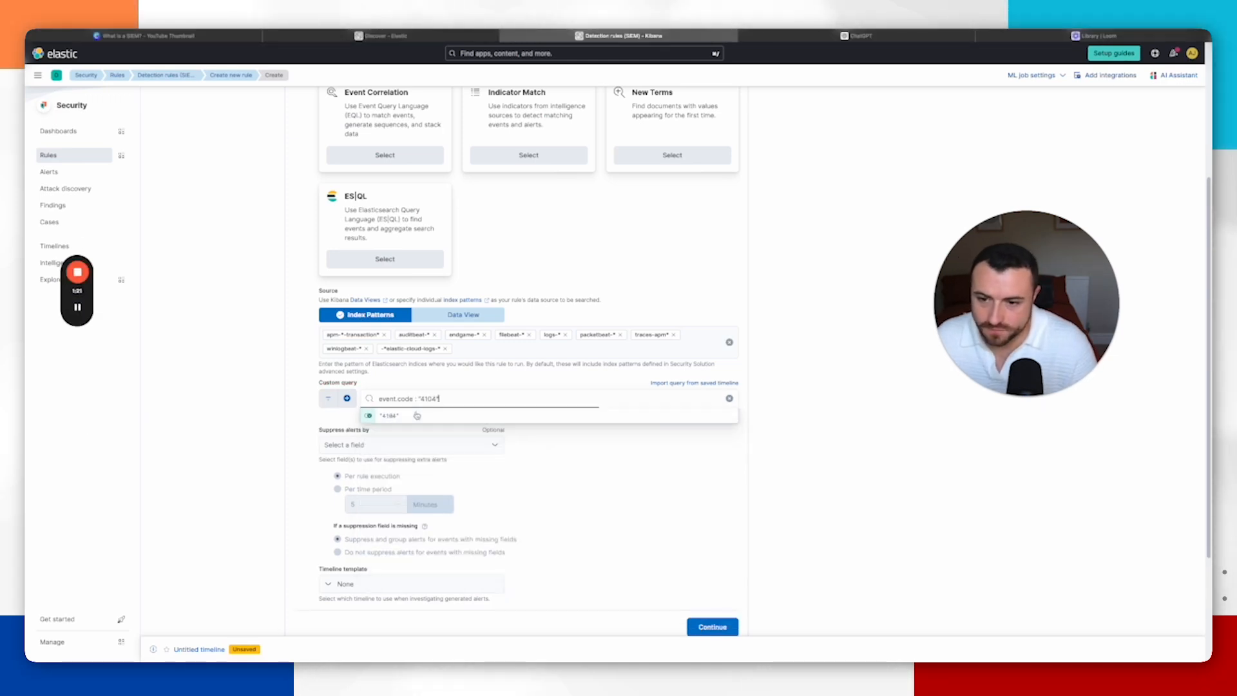
pyautogui.click(429, 416)
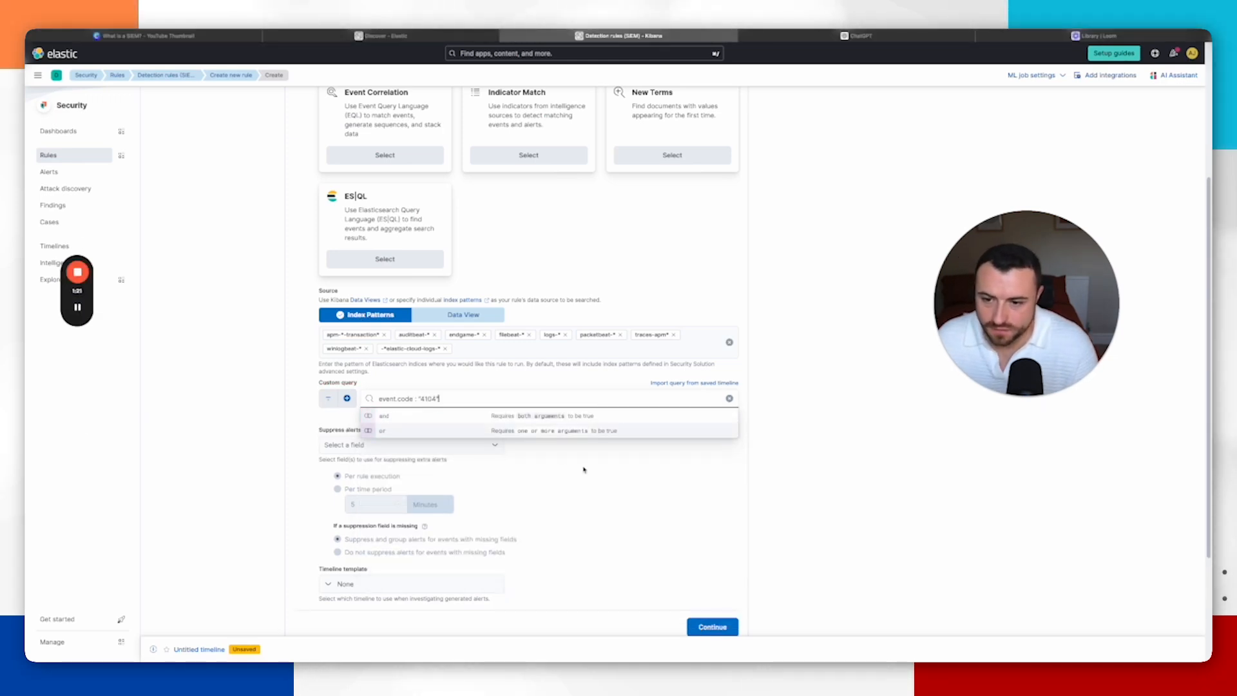
pyautogui.click(620, 475)
pyautogui.scroll(-2, 599, 464)
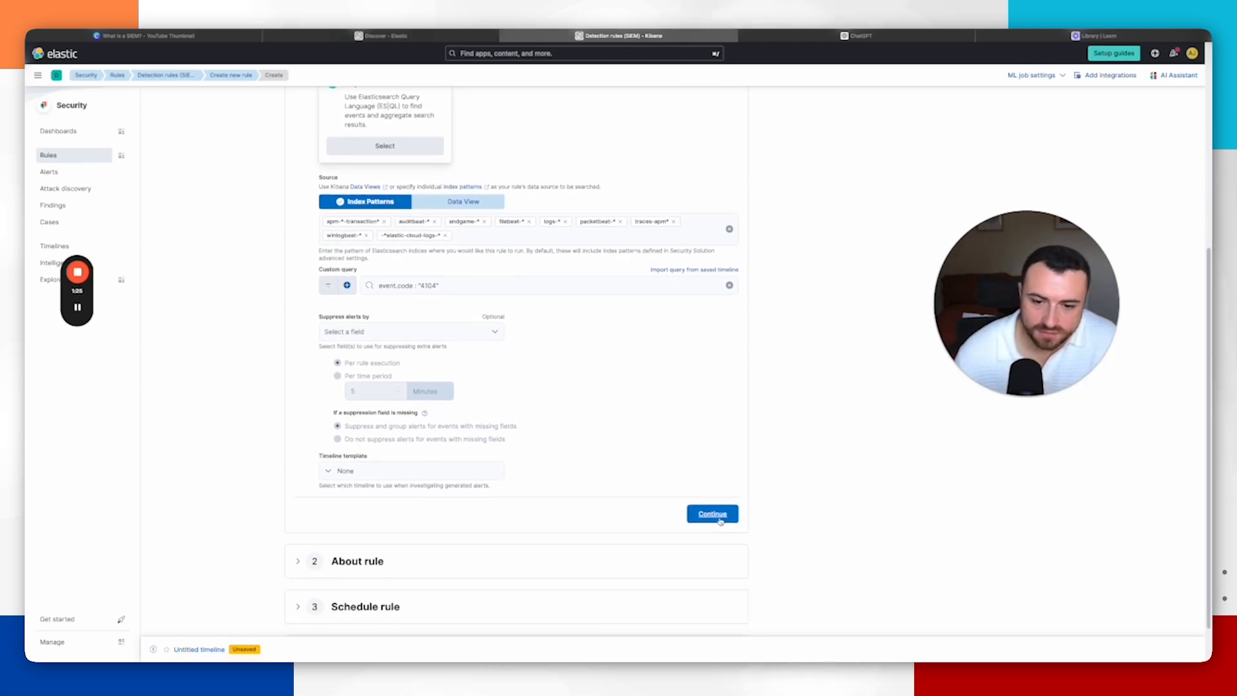
pyautogui.click(719, 518)
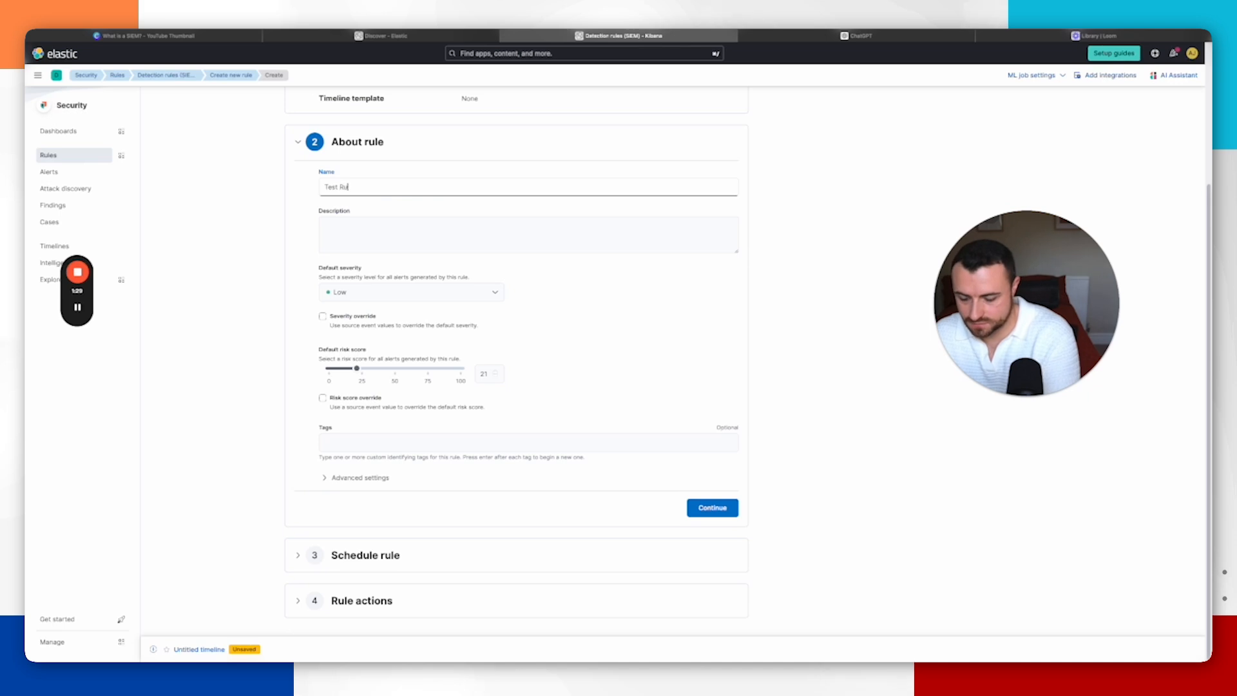
# Step: Name and describe the rule Test Rule 2, set its severity to High, and continue through the default schedule
pyautogui.press('Tab')
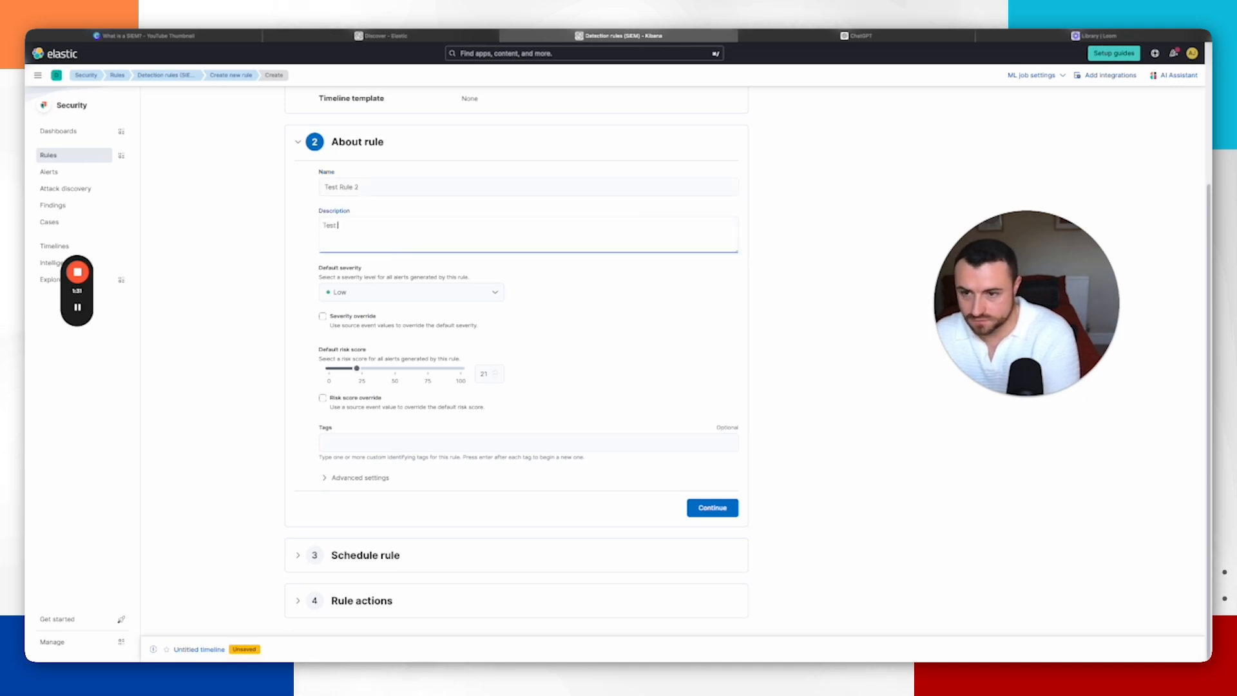
pyautogui.click(396, 300)
pyautogui.click(385, 354)
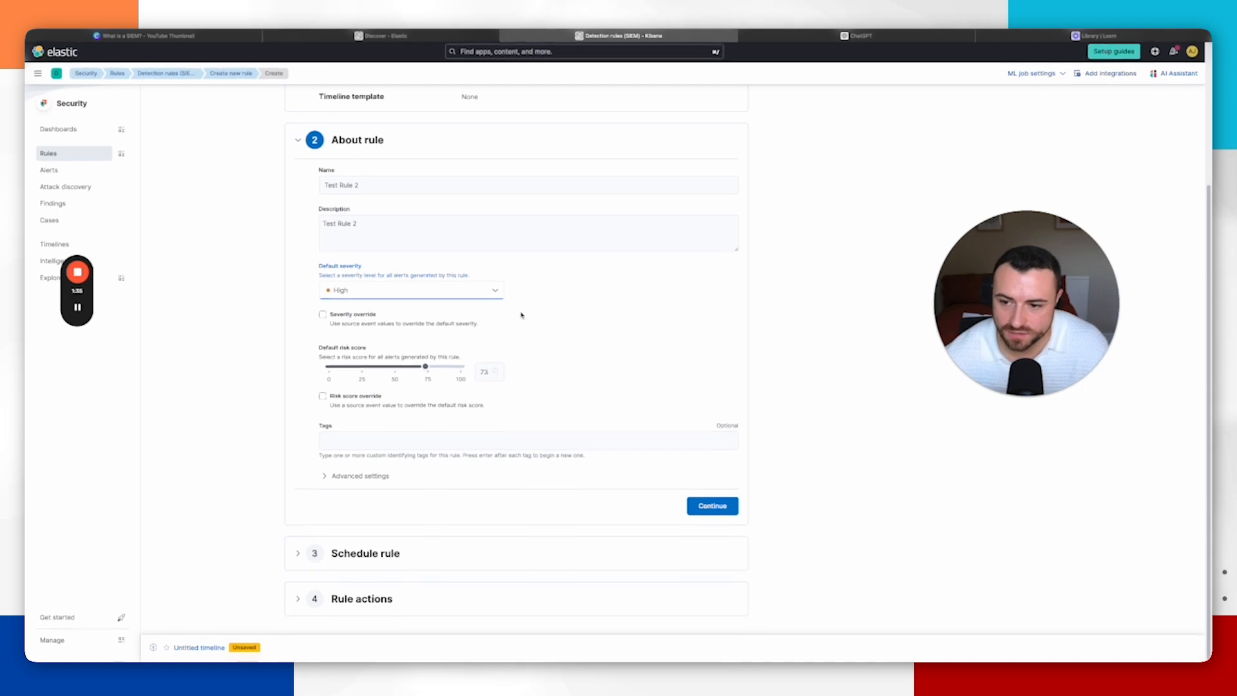
pyautogui.click(736, 505)
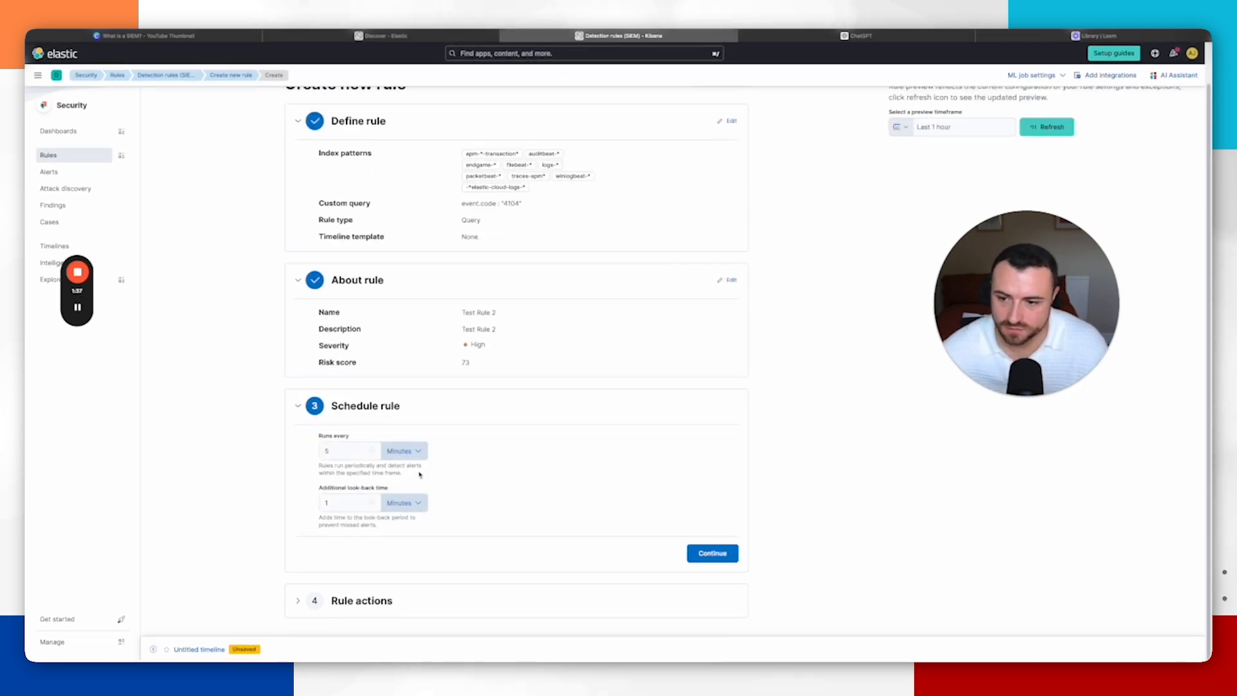
pyautogui.click(718, 553)
pyautogui.scroll(-4, 629, 469)
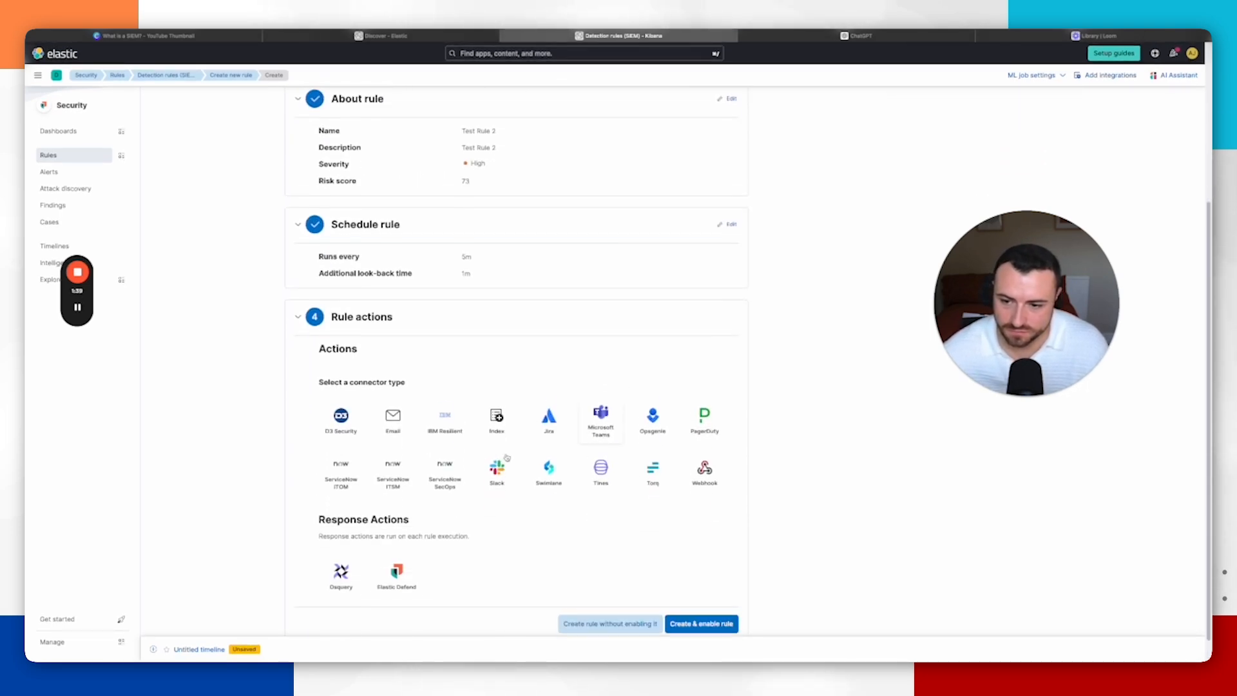
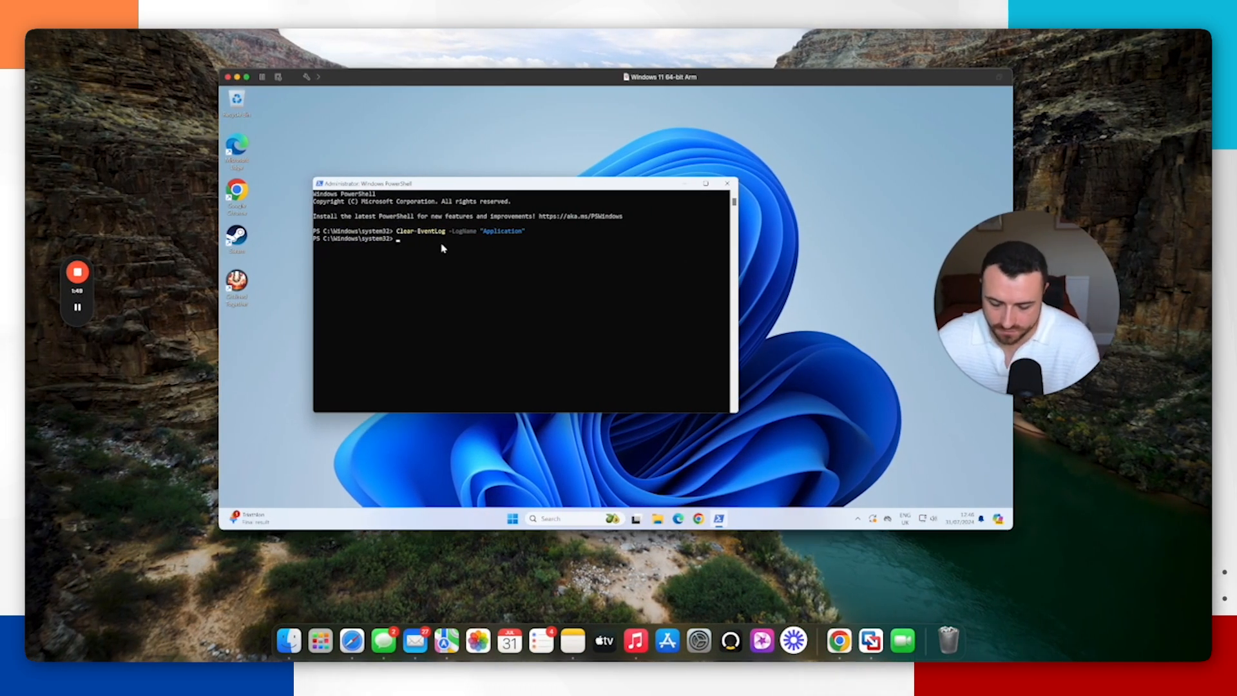
# Step: In the administrator PowerShell, rerun Clear-EventLog for the Application log and run Set-NetFirewallProfile -All -Enabled True
pyautogui.press('Up')
pyautogui.press('Return')
pyautogui.write('Set-NetFirewallProfile -All -Enabled True')
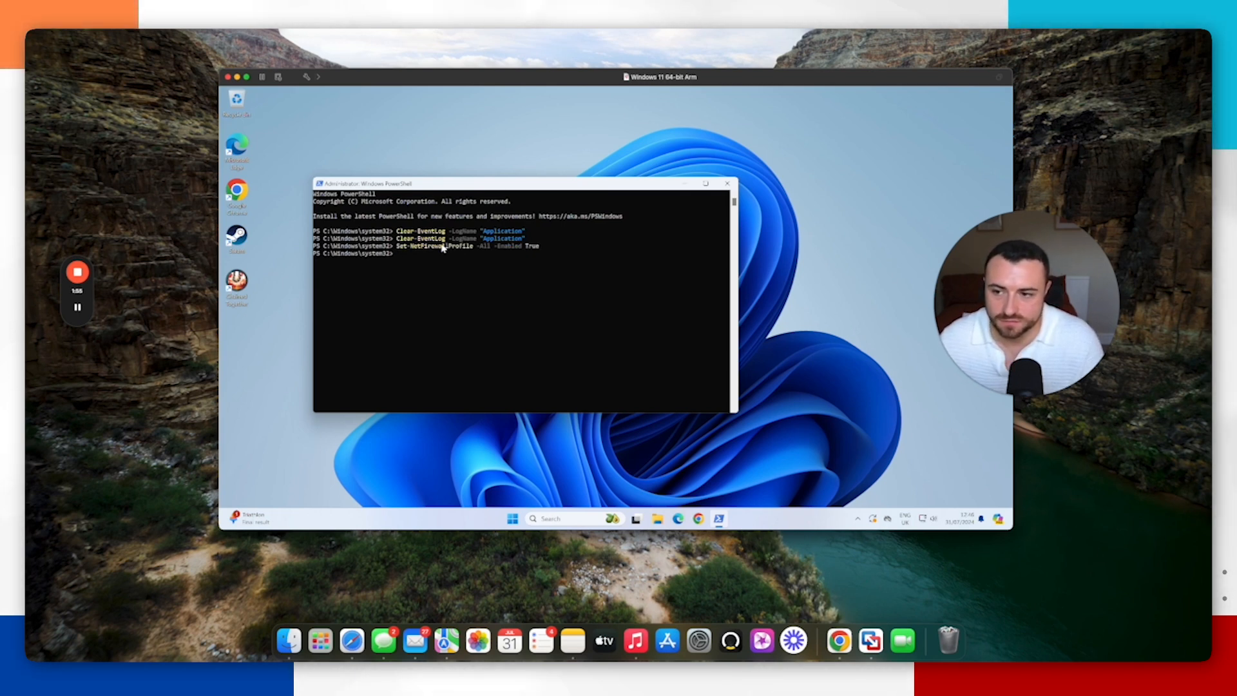
# Step: Switch back to the browser, open the Security alerts and review the Test Rule details and its alerts
pyautogui.hotkey('ctrl', 'Right')
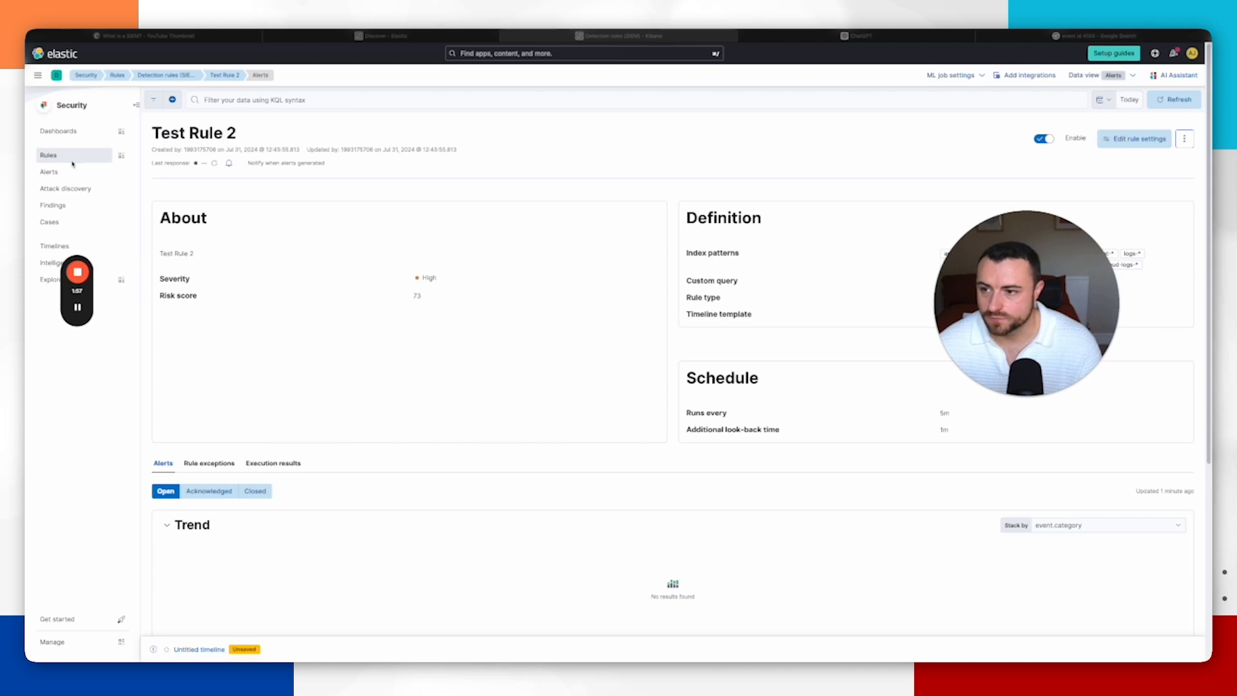
pyautogui.click(54, 176)
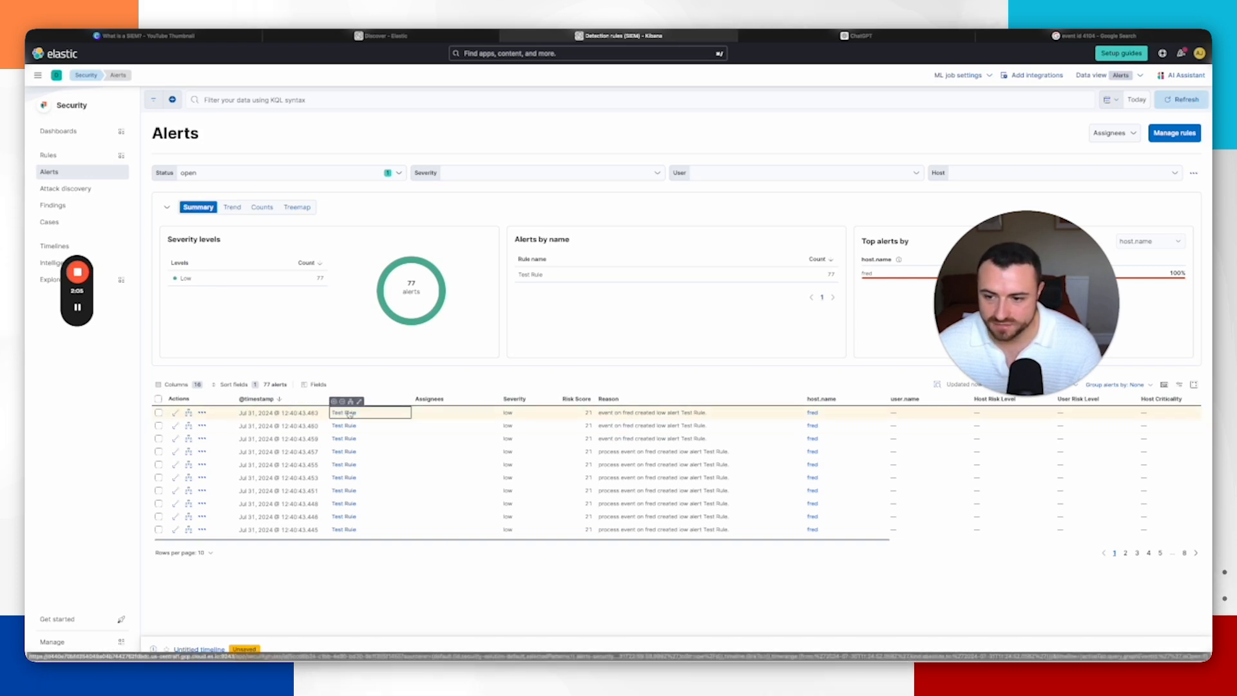
pyautogui.click(348, 414)
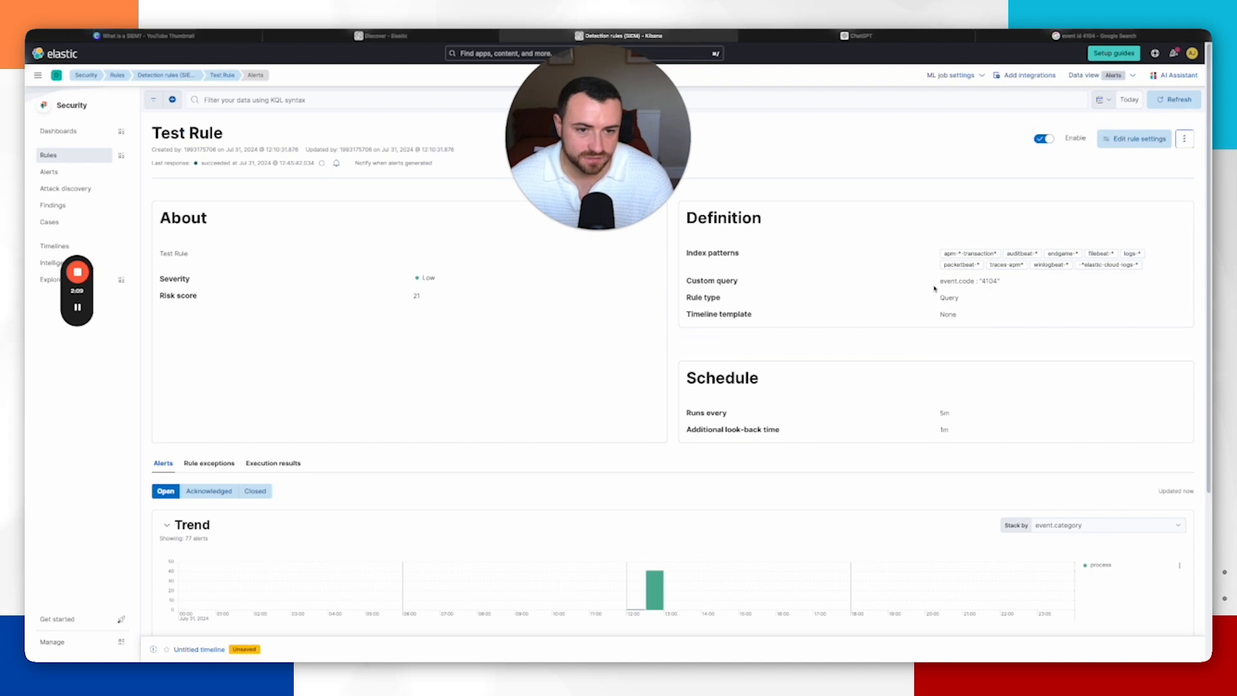
pyautogui.scroll(-4, 403, 359)
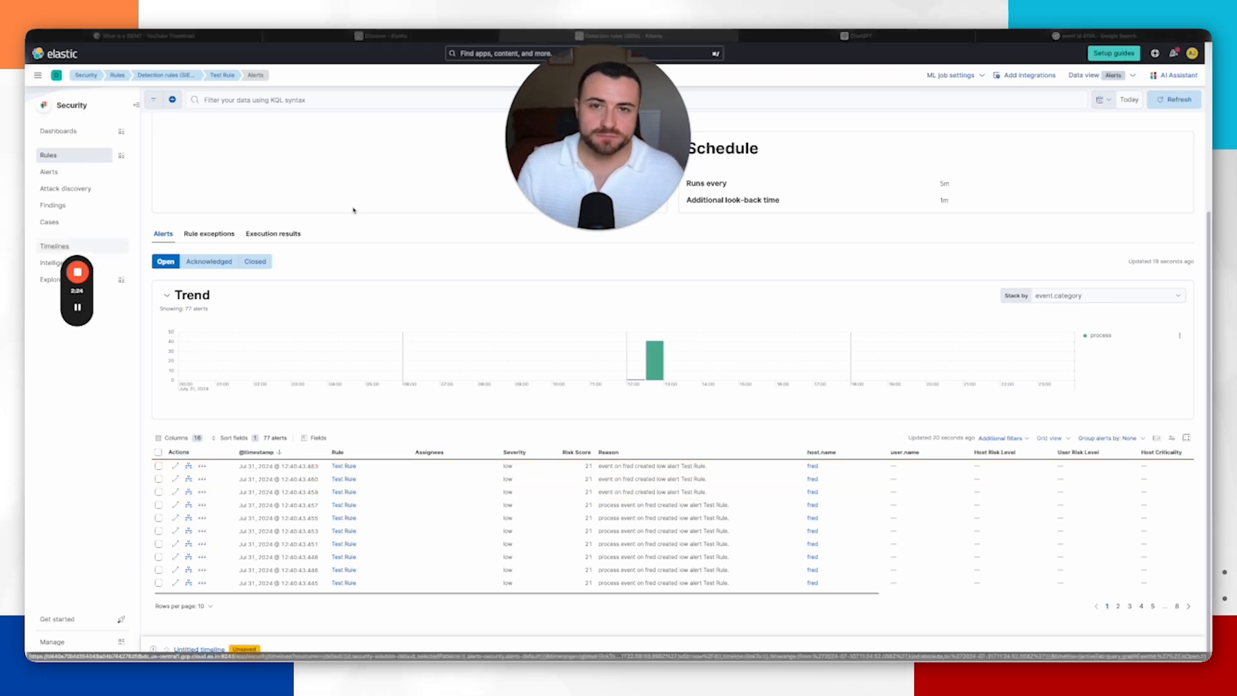
# Step: Return to Detection rules (SIEM) and search the installed rules for powershell
pyautogui.click(67, 176)
pyautogui.click(56, 172)
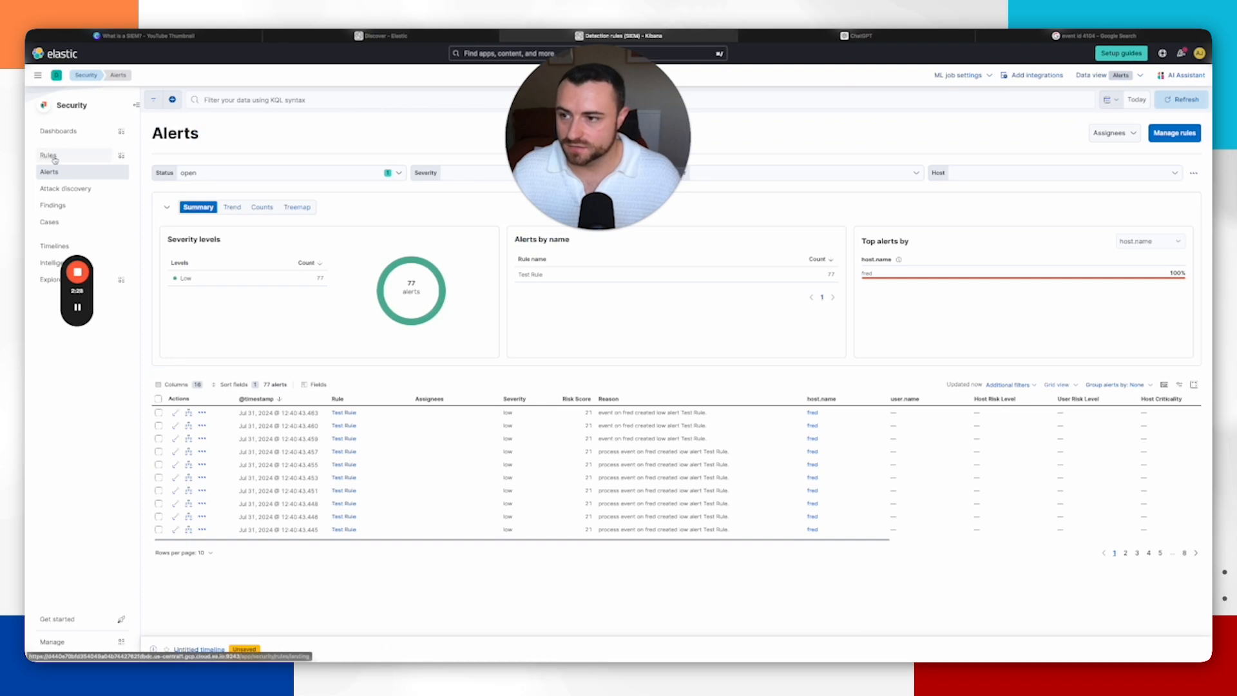
pyautogui.click(54, 157)
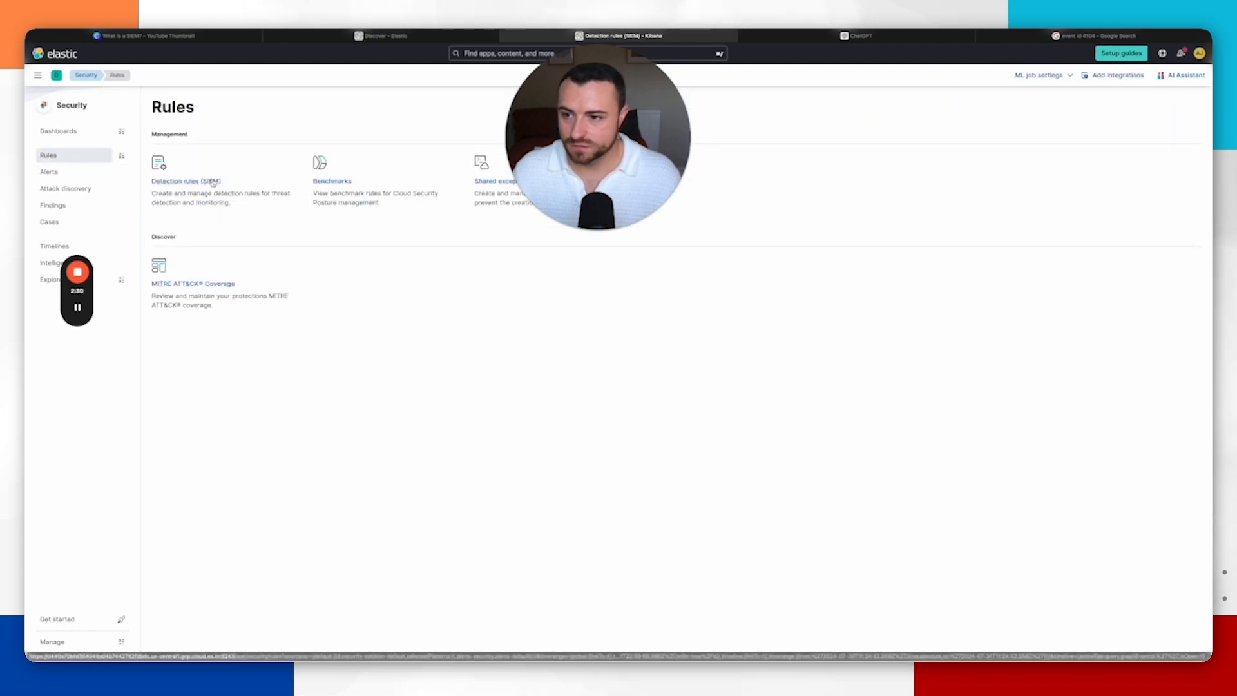
pyautogui.click(245, 182)
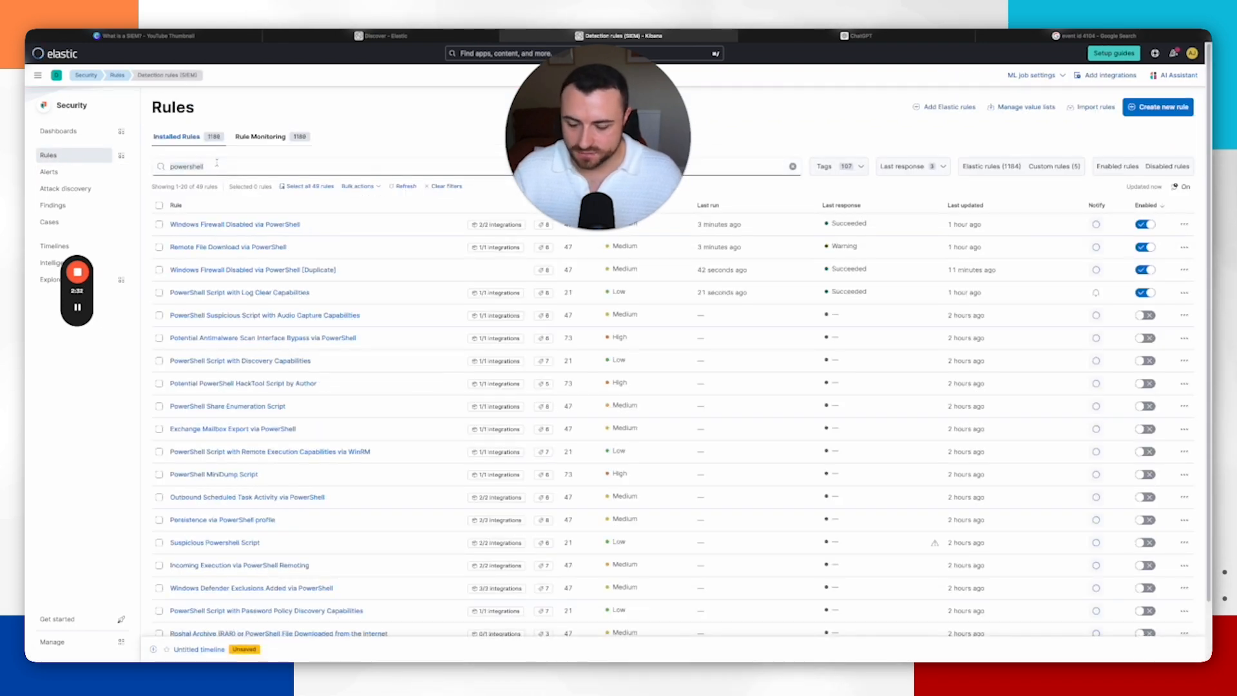
pyautogui.press('BackSpace')
pyautogui.write('pow')
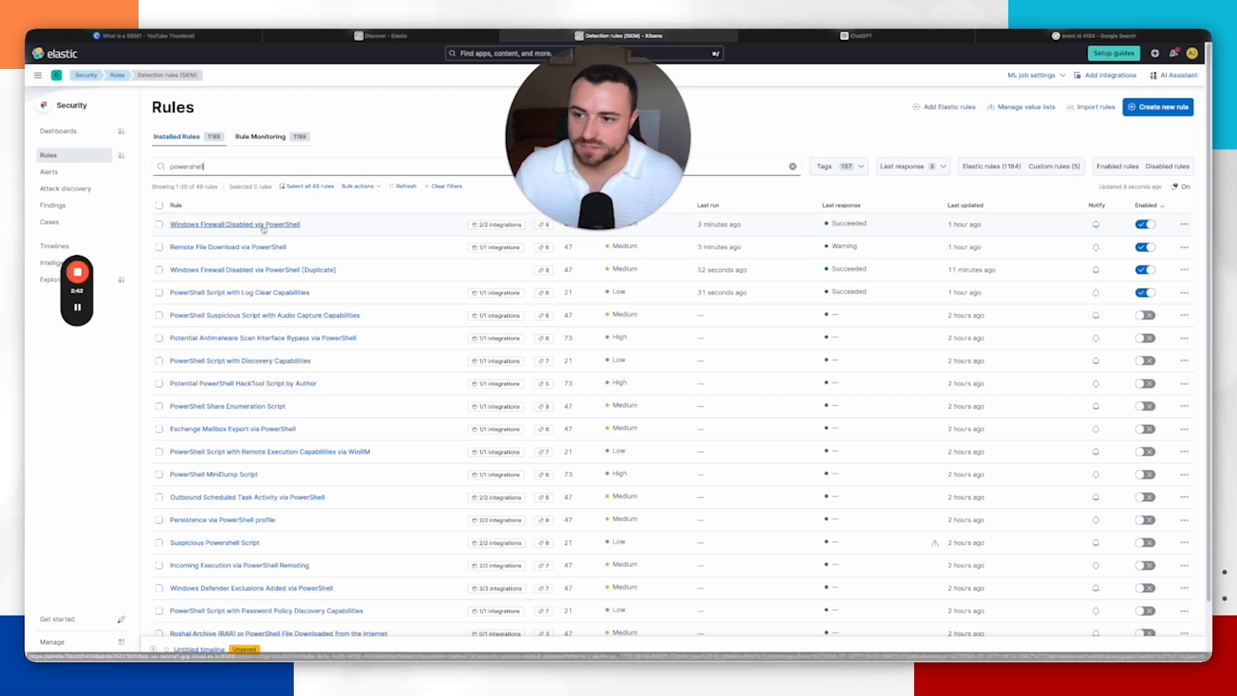
# Step: Open the Windows Firewall Disabled via PowerShell rule and select its full EQL query text
pyautogui.click(244, 224)
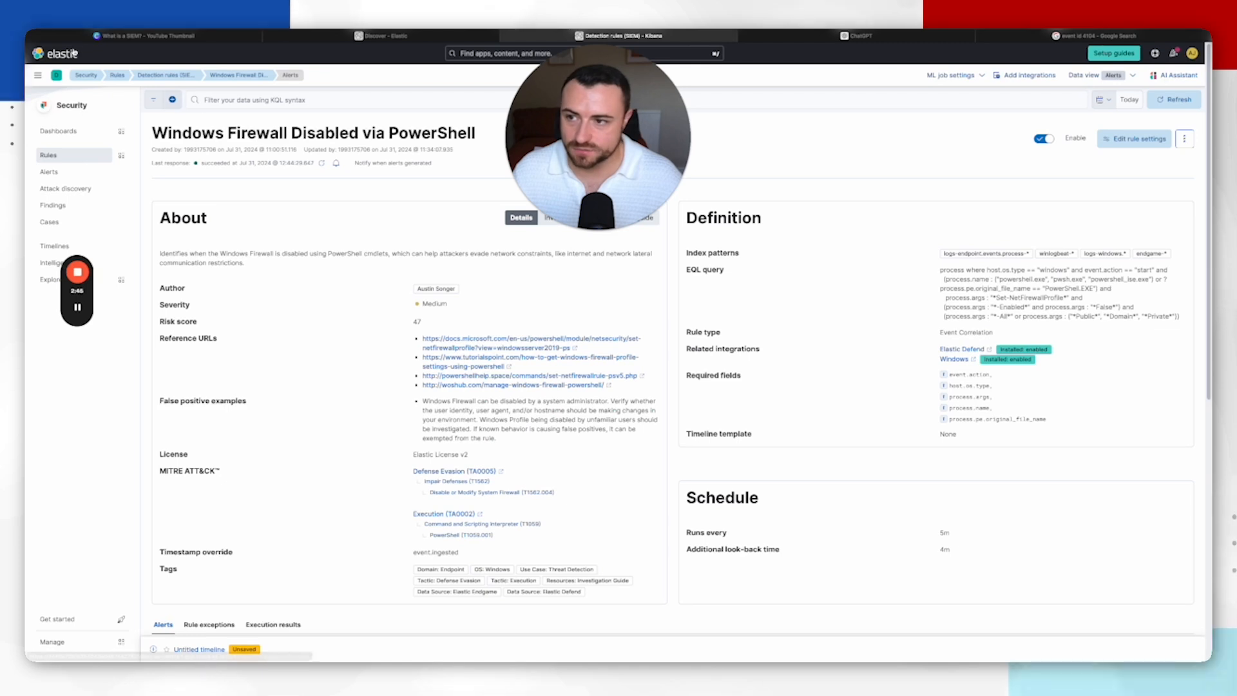
pyautogui.click(166, 75)
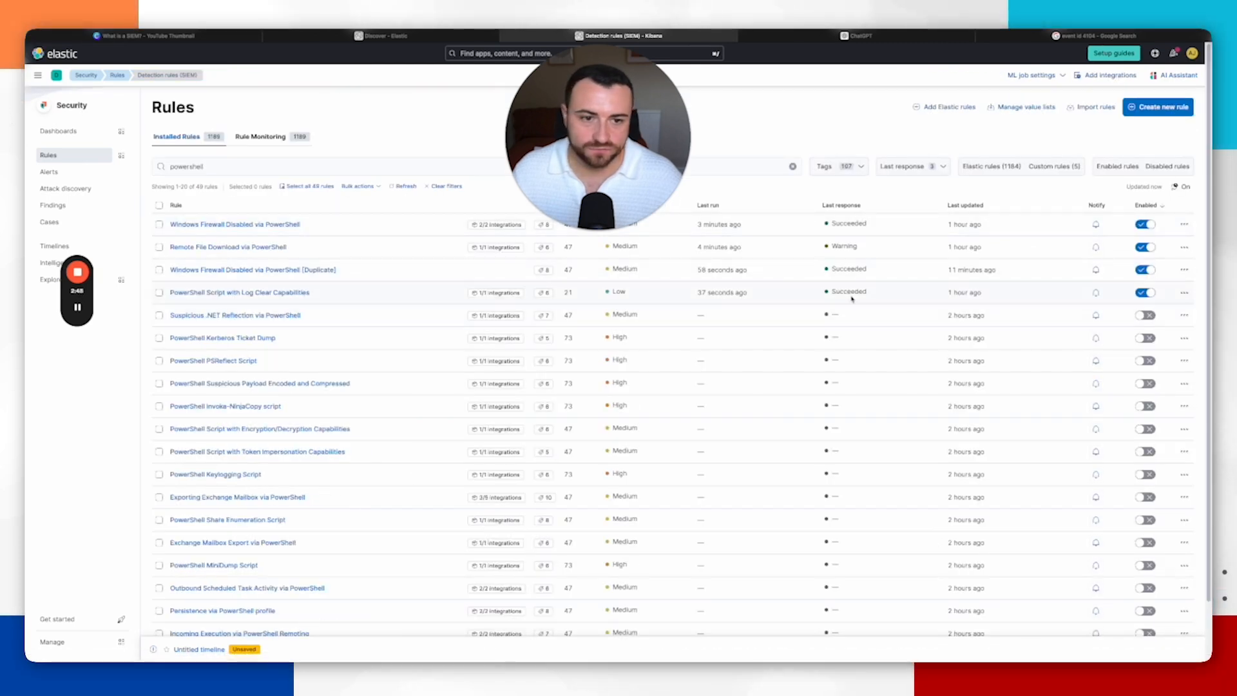
pyautogui.click(238, 225)
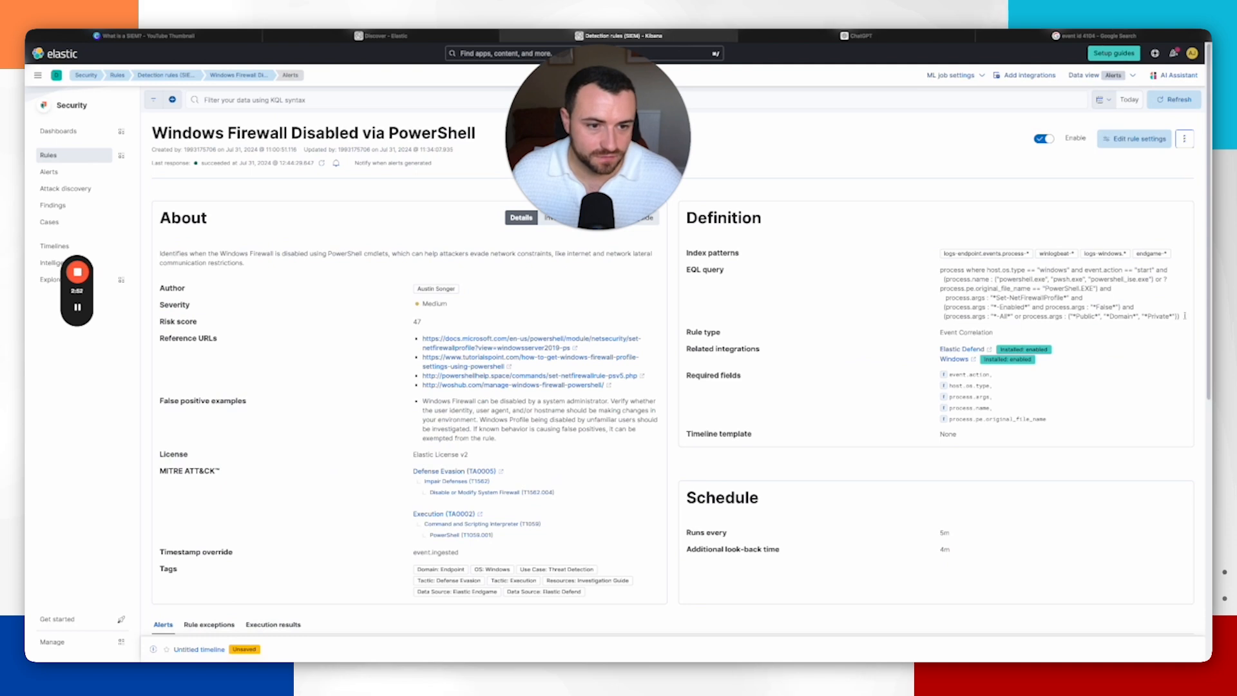
pyautogui.moveTo(1184, 316); pyautogui.dragTo(941, 271)
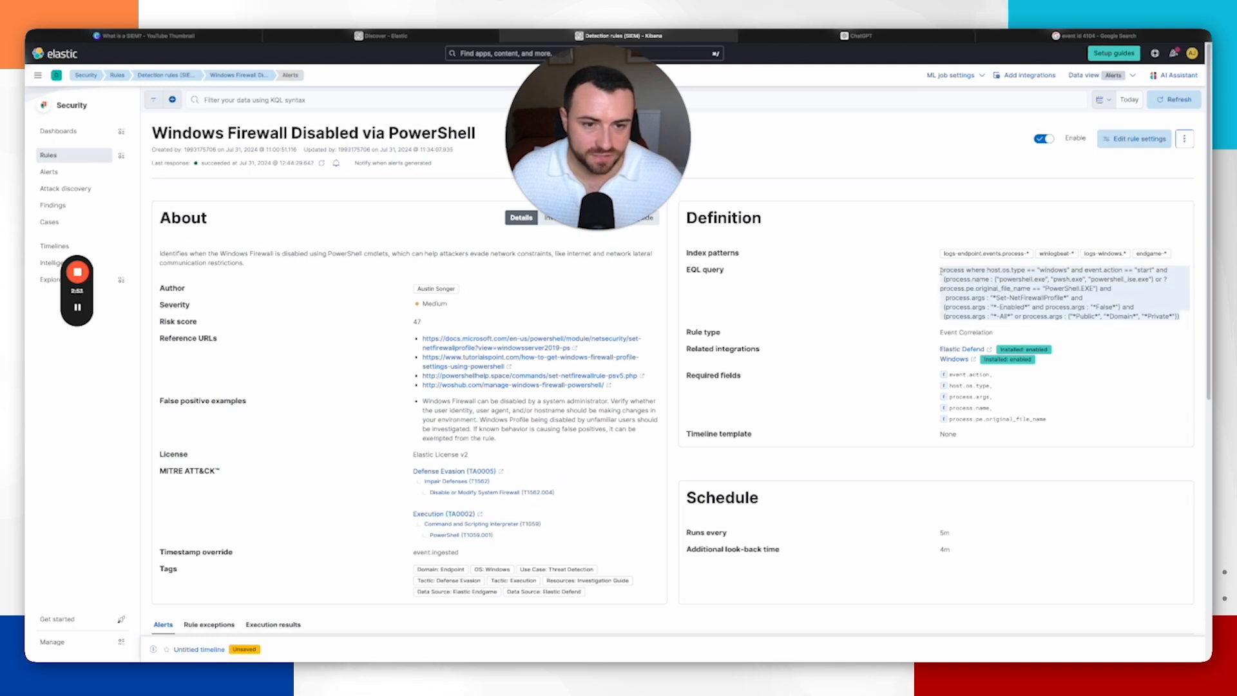
# Step: In the ChatGPT tab, ask "How can I generate an alert from this:" with the pasted EQL query and send it
pyautogui.click(857, 35)
pyautogui.write('How can I generate an alert from')
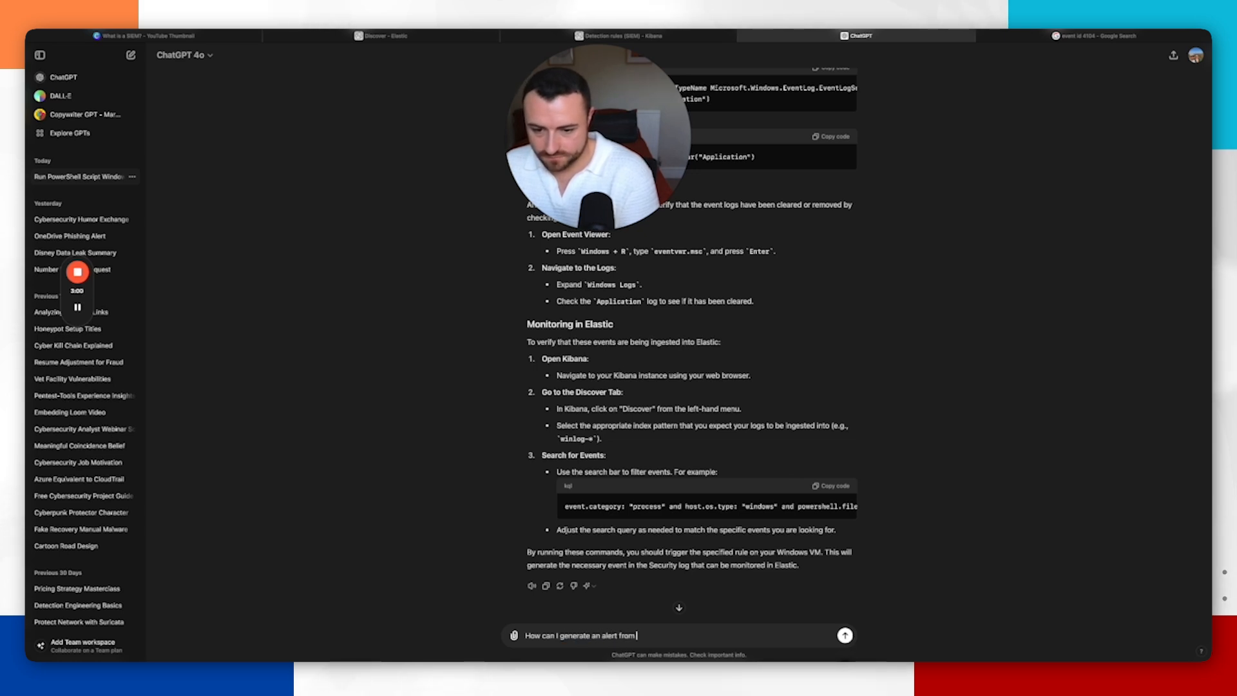
pyautogui.write(' this:')
pyautogui.hotkey('shift', 'Return')
pyautogui.hotkey('shift', 'Return')
pyautogui.write('process where host.os.type == "windows" and event.action == "start" and   (process.name : ("powershell.exe", "pwsh.exe", "powershell_ise.exe") or ?process.pe.original_file_name == "PowerShell.EXE") and   process.args : "*Set-NetFirewallProfile*" and   (process.args : "*-Enabled*" and process.args : "*False*") and   (process.args : "*-All*" or process.args : ("*Public*", "*Domain*", "*Private*"))')
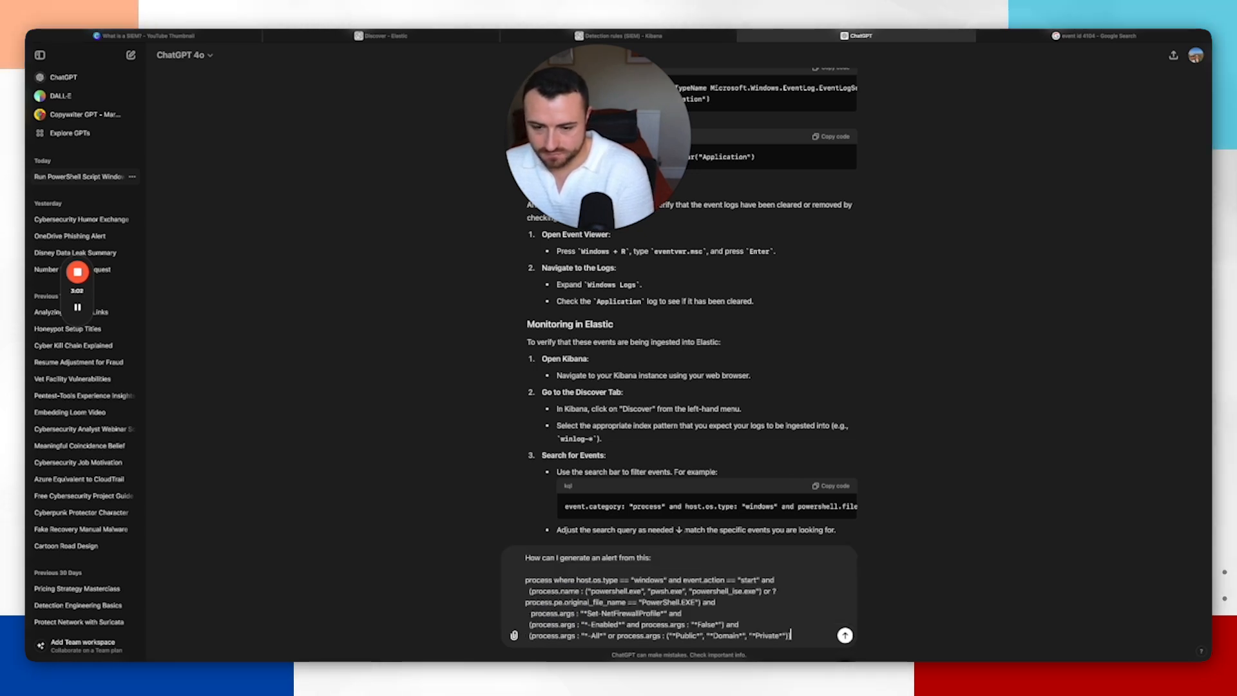
pyautogui.press('Return')
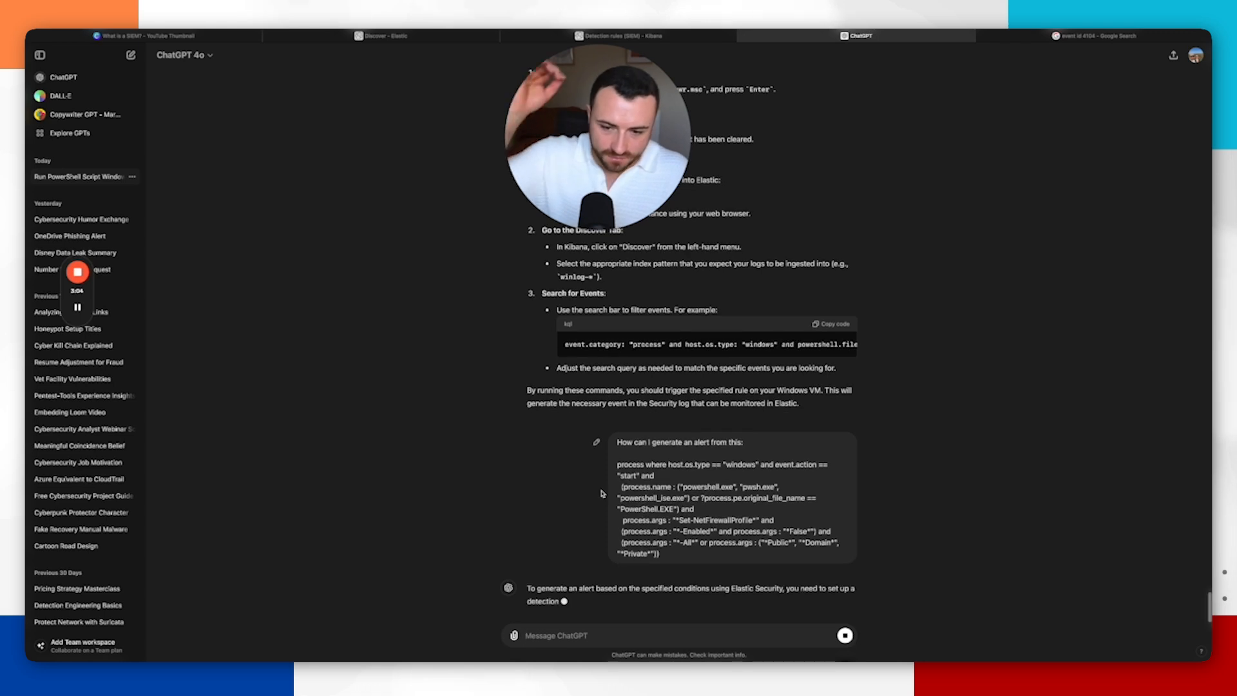
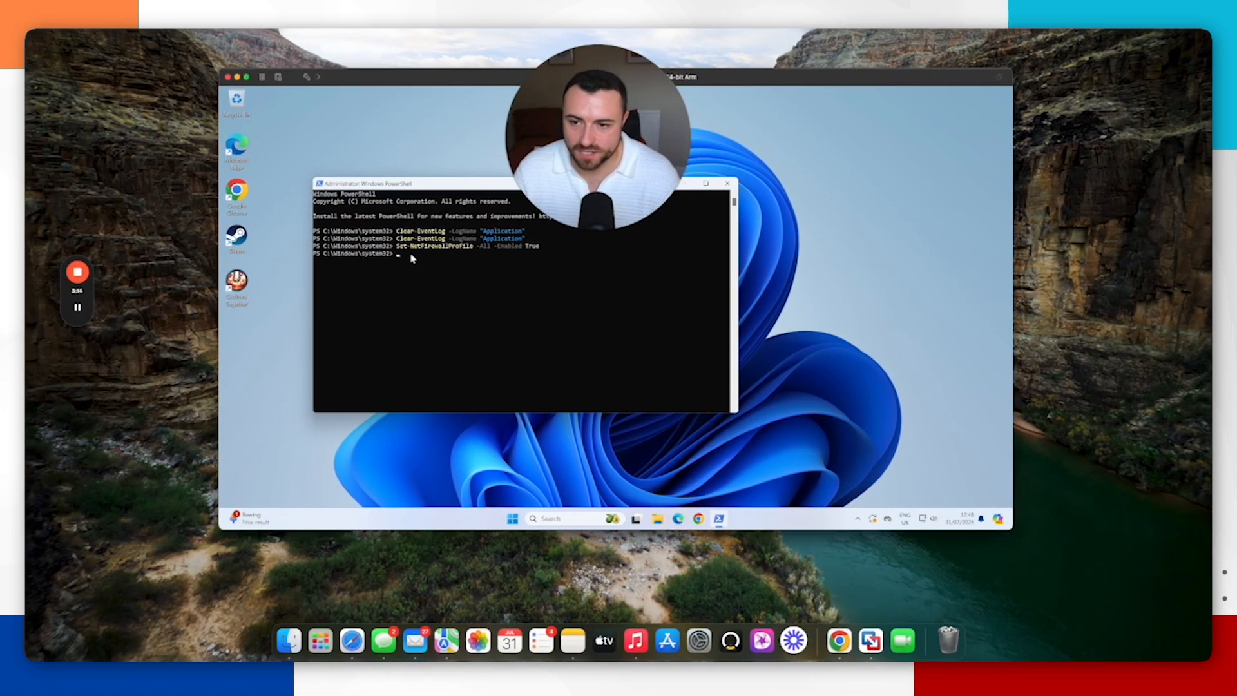
# Step: Switch back to the browser, go to the Detection rules tab and open the Security alerts list to check for new alerts
pyautogui.hotkey('ctrl', 'Right')
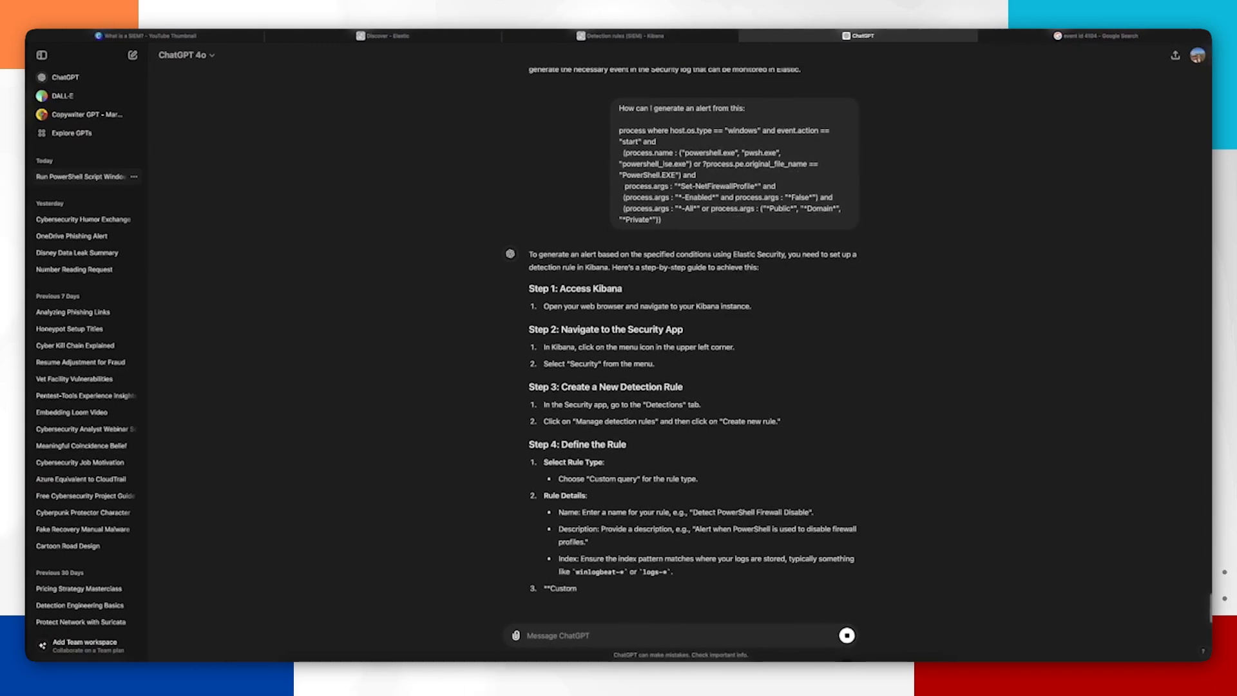
pyautogui.click(402, 37)
pyautogui.click(592, 37)
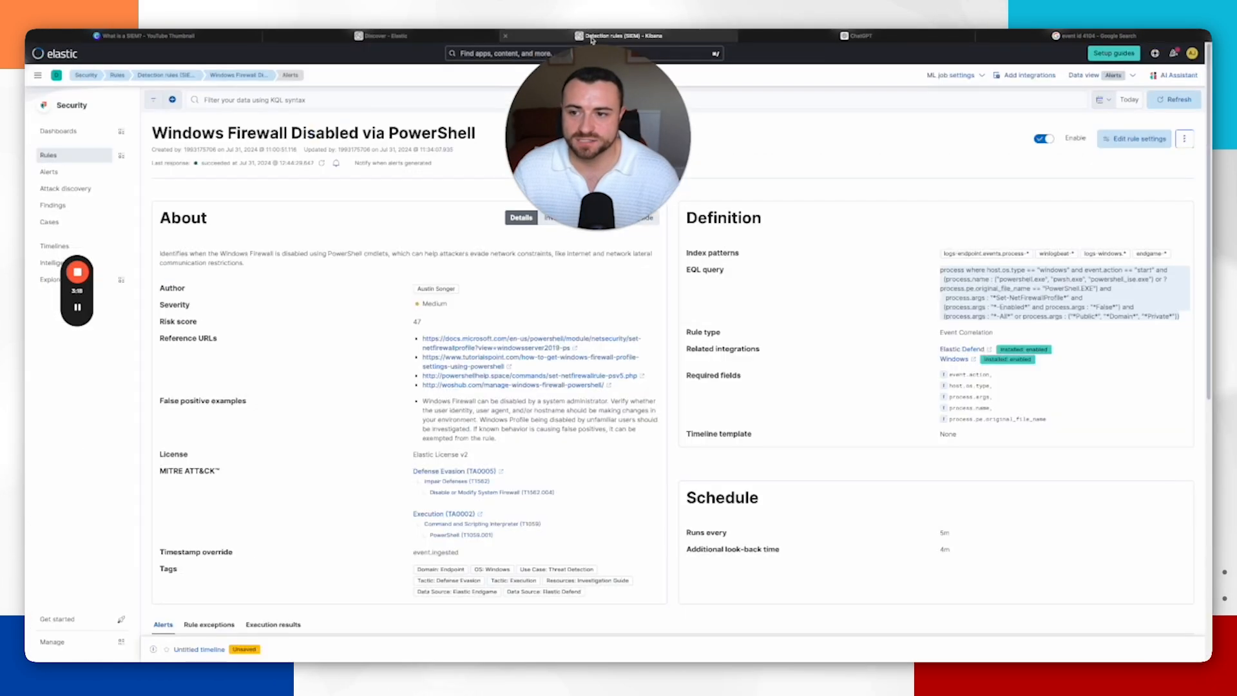
pyautogui.click(49, 172)
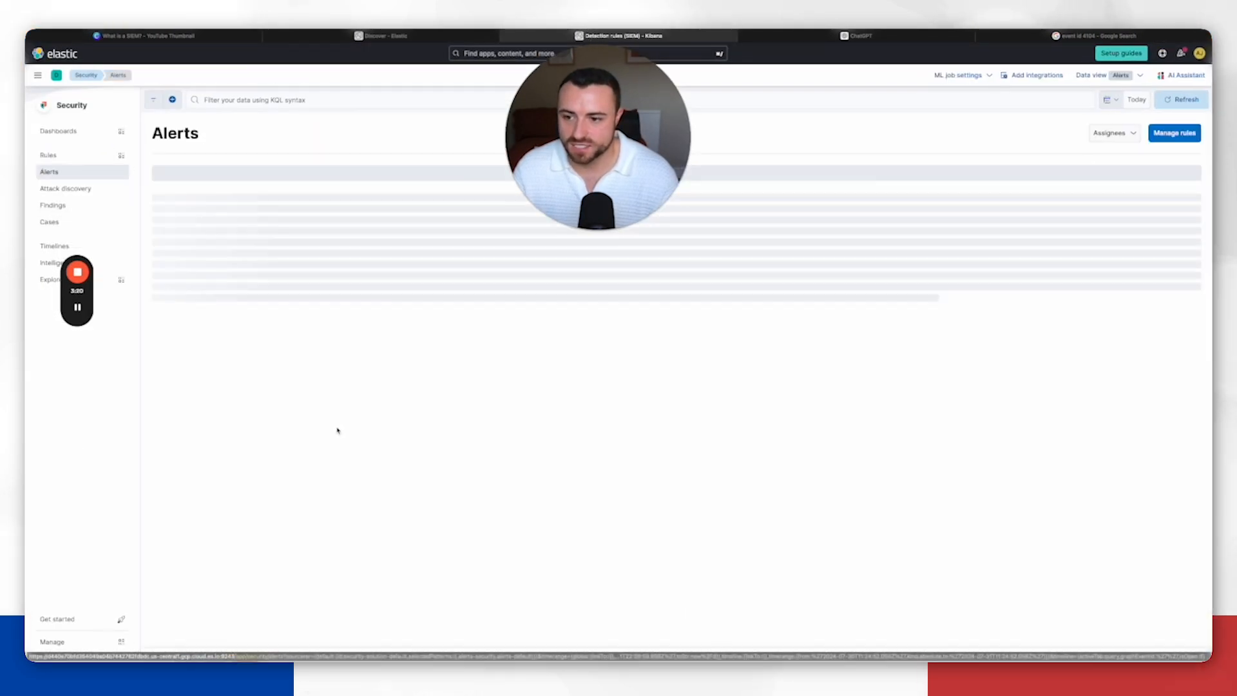
pyautogui.moveTo(78, 309)
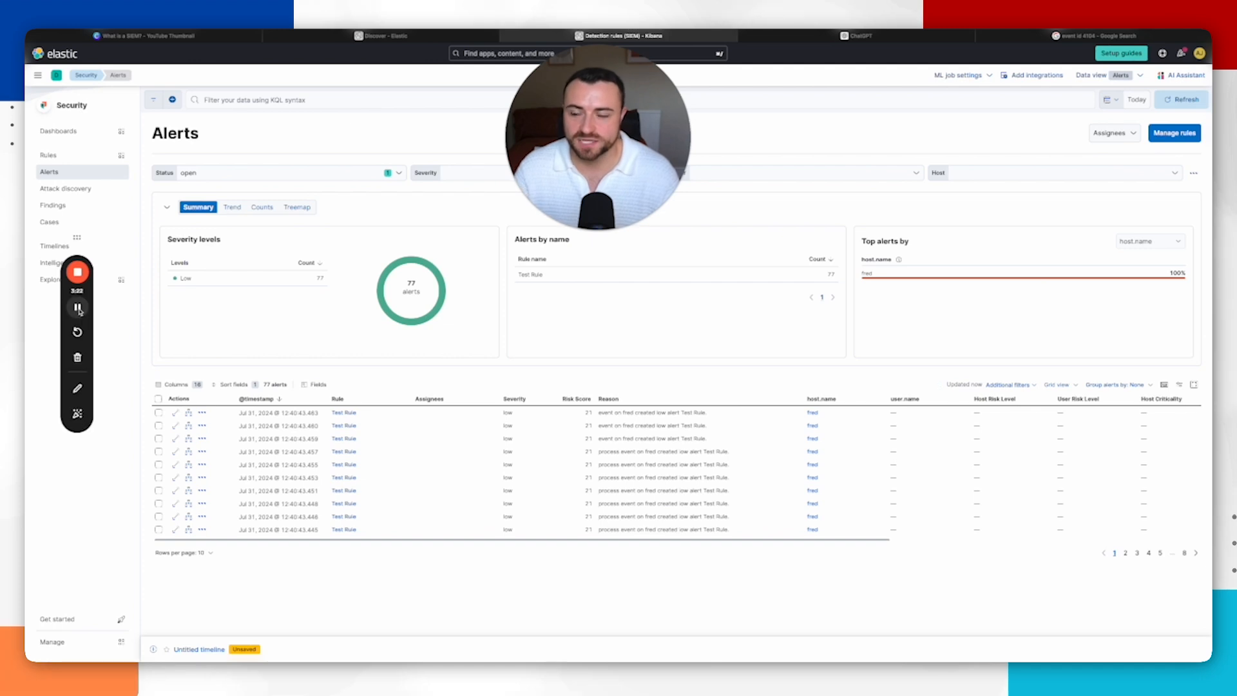